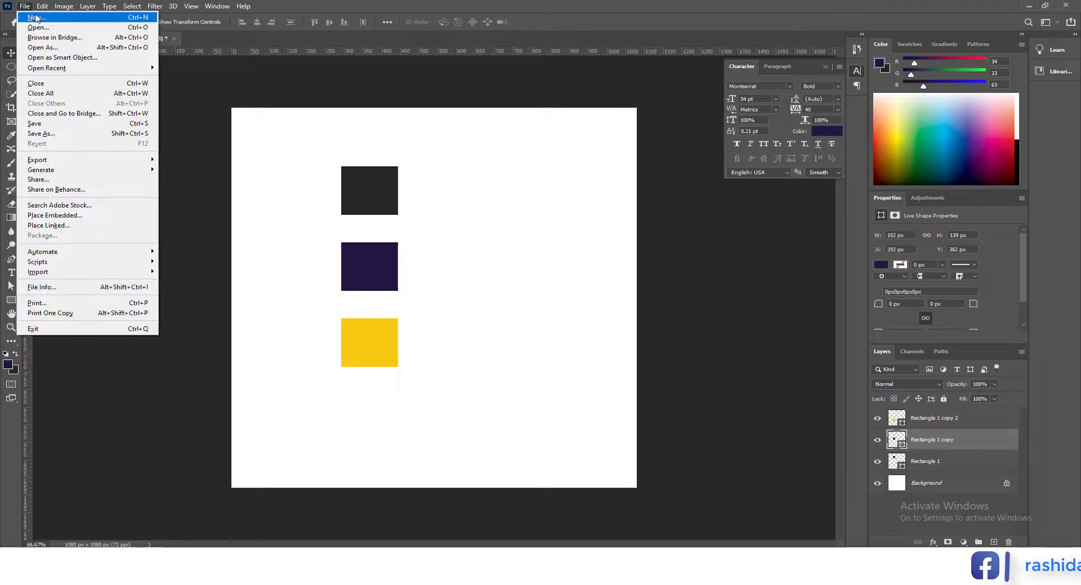
# Create a new 1080 by 1080 px document at 72 ppi named "Real Estate Post".
pyautogui.click(34, 19)
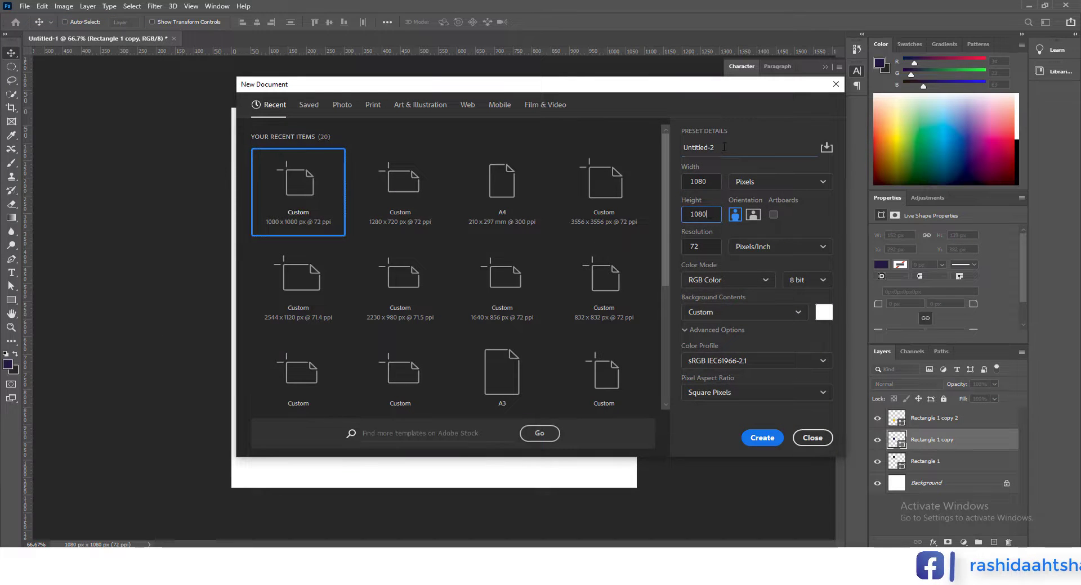
pyautogui.write('REal')
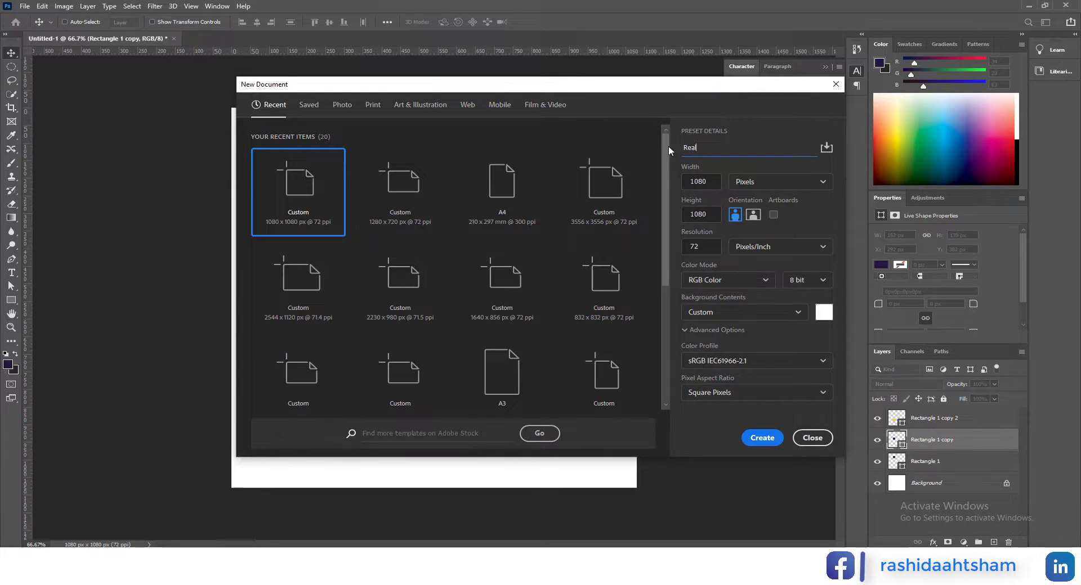
pyautogui.write(' Estate Post')
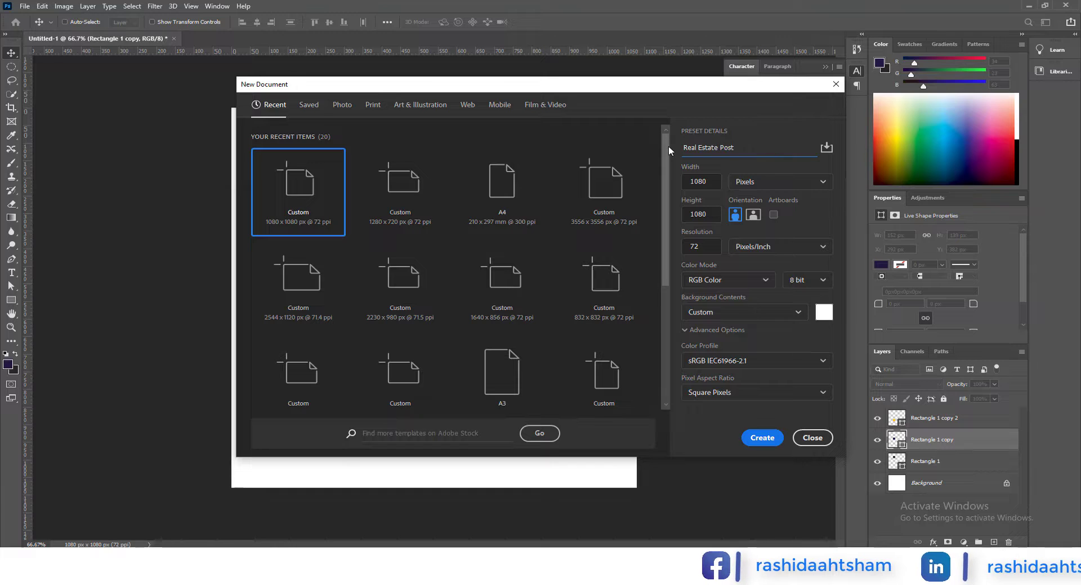
pyautogui.click(765, 441)
pyautogui.scroll(1, 529, 311)
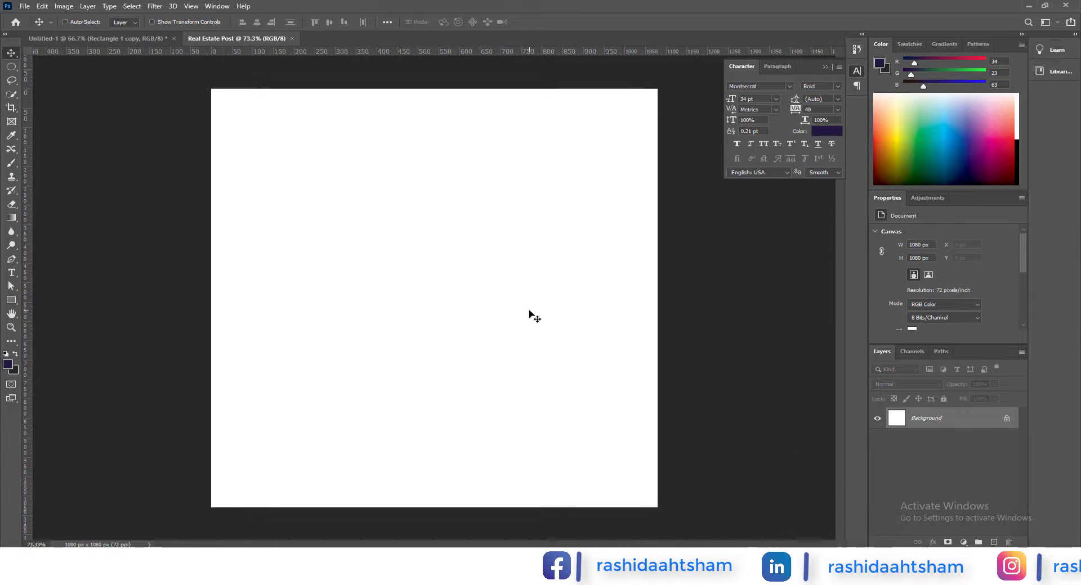
# Unlock the background layer and set the foreground color to white.
pyautogui.click(1006, 418)
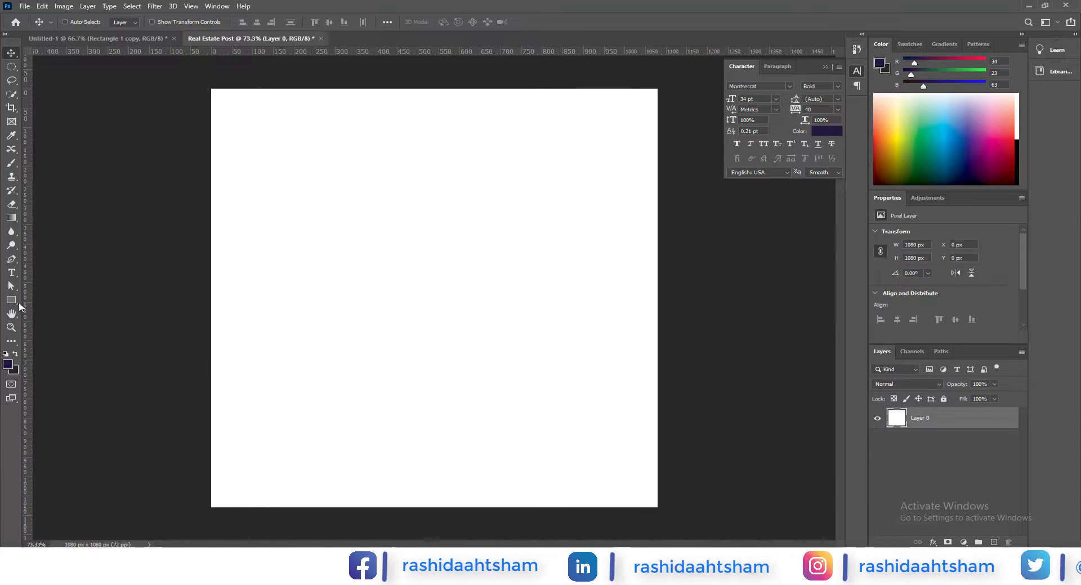
pyautogui.click(8, 365)
pyautogui.moveTo(276, 188); pyautogui.dragTo(265, 159)
pyautogui.click(519, 154)
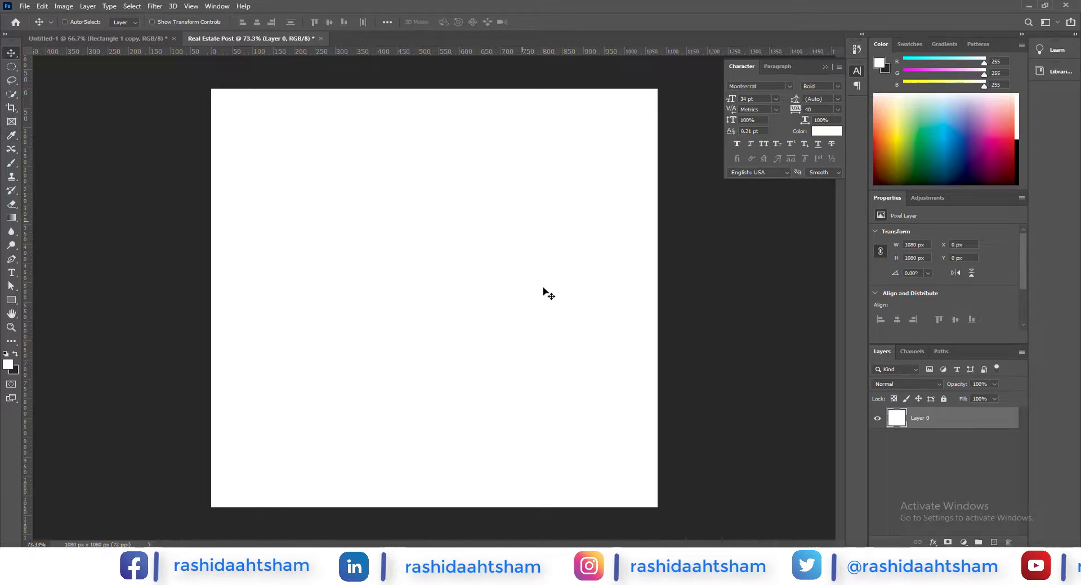
# On a new layer, draw a white rectangle about 1082 by 780 px covering the canvas from its upper edge down.
pyautogui.click(993, 542)
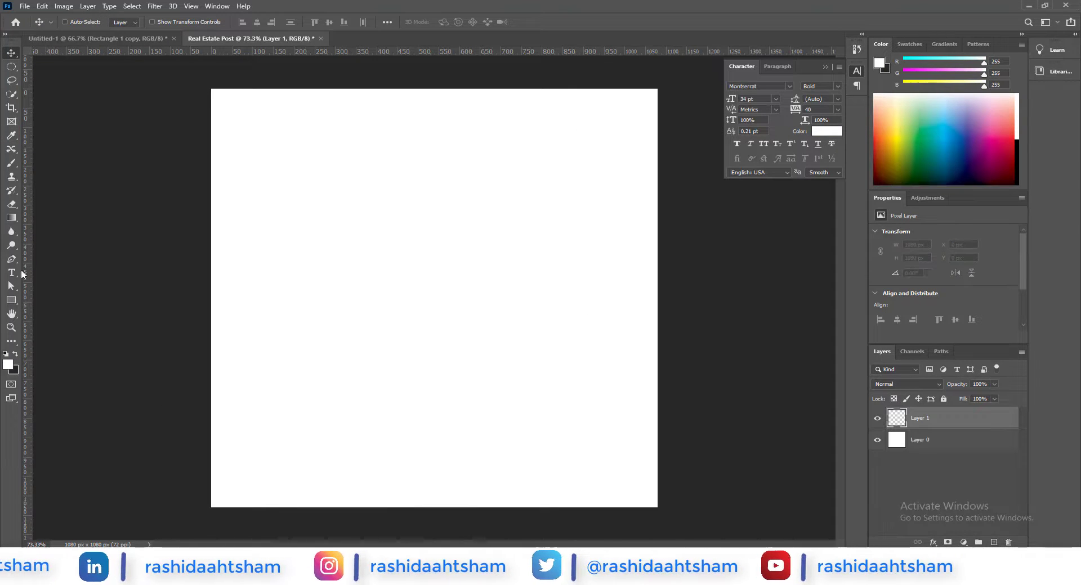
pyautogui.click(11, 300)
pyautogui.moveTo(210, 86); pyautogui.dragTo(658, 390)
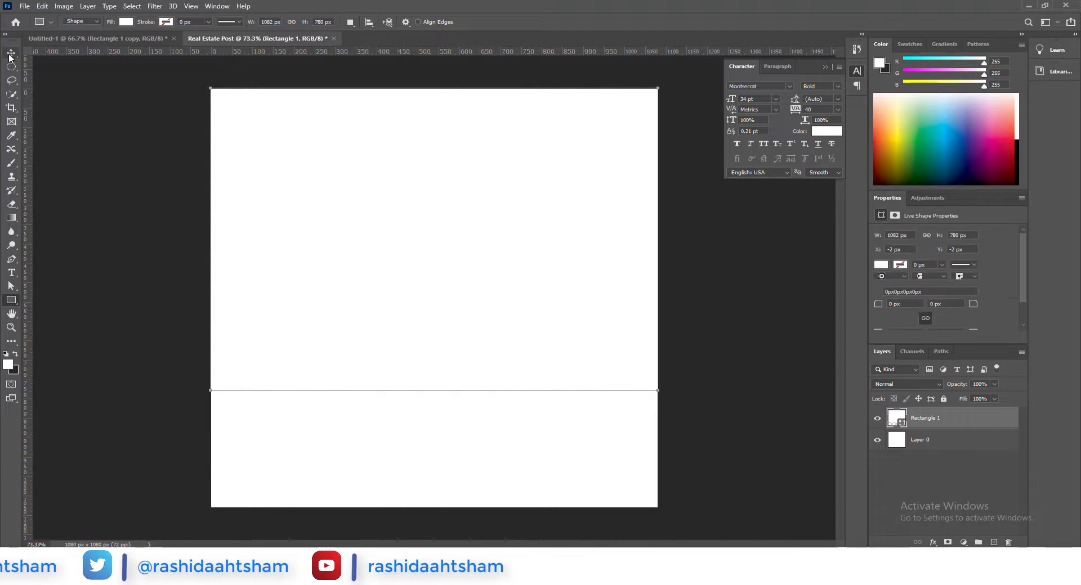
pyautogui.press('v')
# Sample the dark purple #22173f from the swatch document and fill the large rectangle with it.
pyautogui.click(85, 39)
pyautogui.click(11, 136)
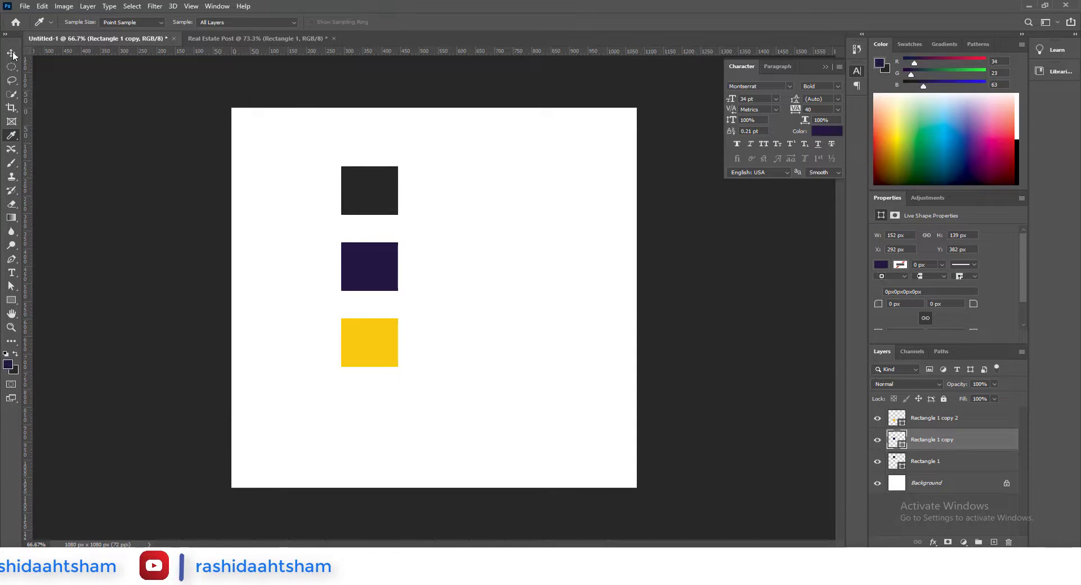
pyautogui.click(258, 39)
pyautogui.click(7, 366)
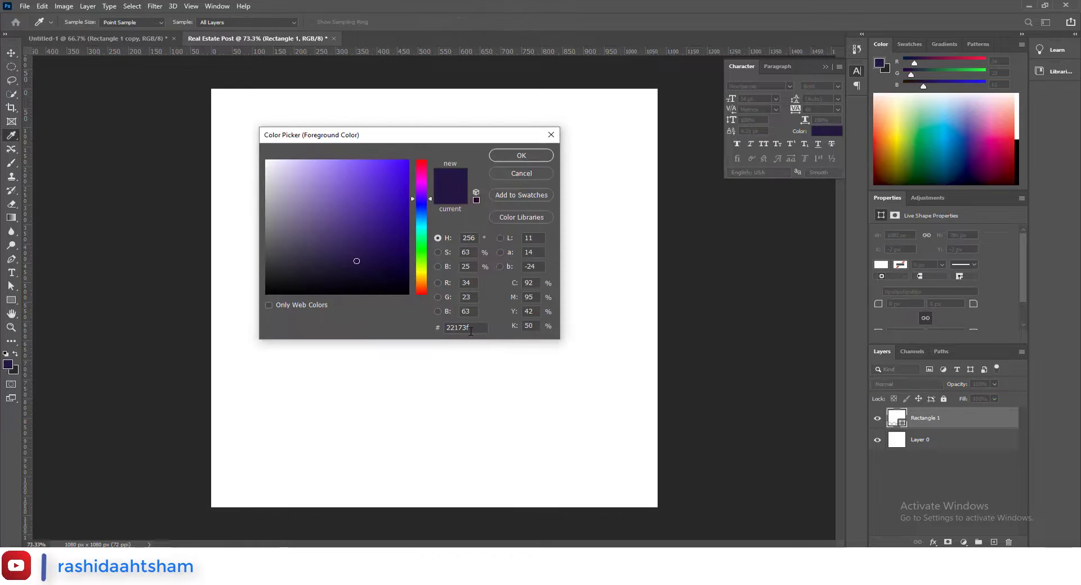
pyautogui.click(514, 155)
pyautogui.press('v')
pyautogui.hotkey('alt', 'BackSpace')
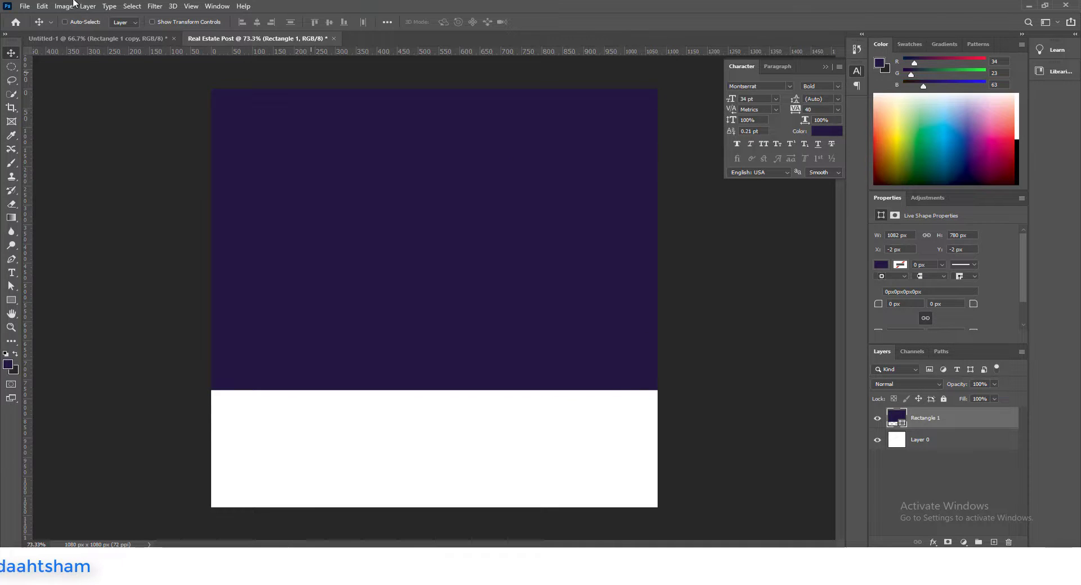
# Open the house-g884264e6d_1920 image from the Real Estate folder in Photoshop and bring it into the Real Estate Post document.
pyautogui.click(290, 518)
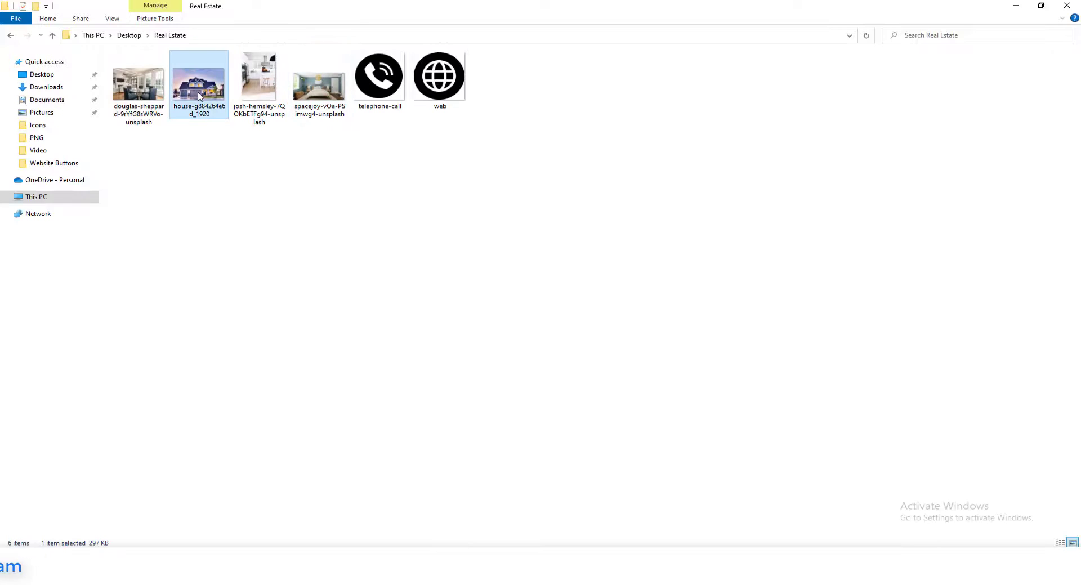
pyautogui.rightClick(199, 93)
pyautogui.moveTo(410, 248)
pyautogui.click(452, 260)
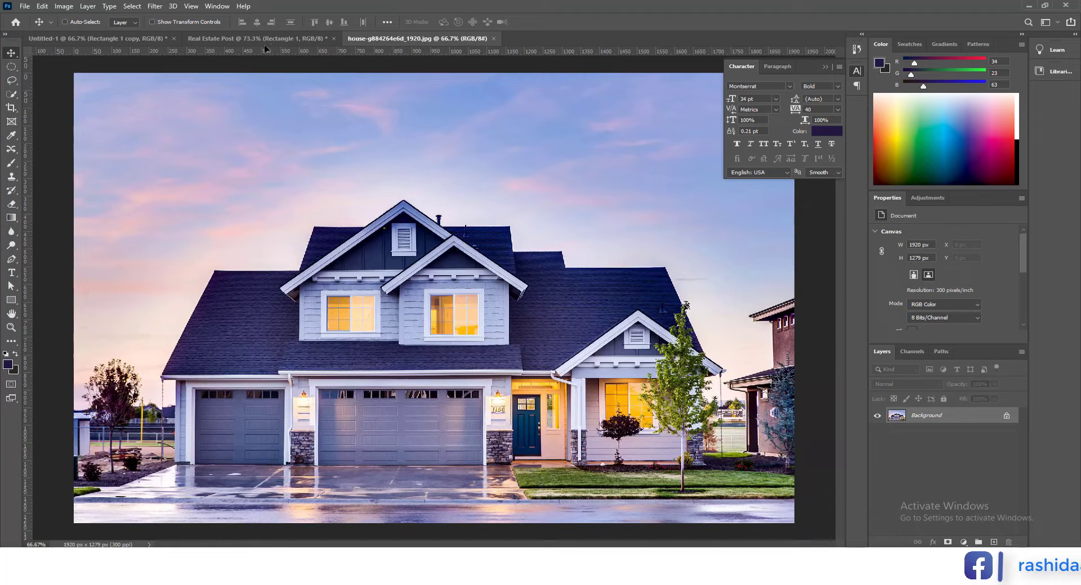
pyautogui.moveTo(466, 255); pyautogui.dragTo(439, 298)
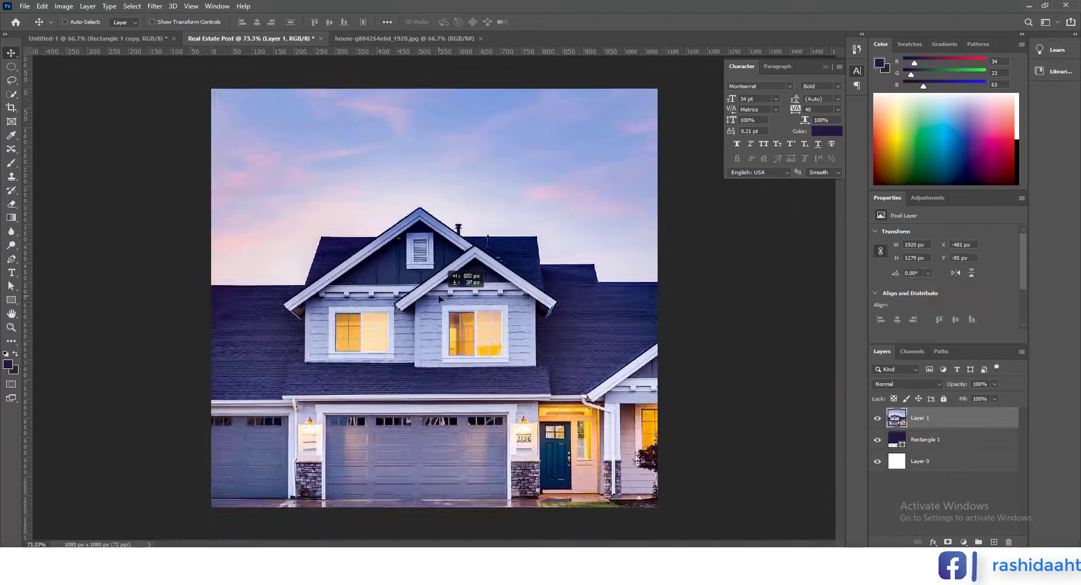
# Scale the house photo to about 61% and position it over the large rectangle so it spans the canvas width.
pyautogui.scroll(-4, 445, 425)
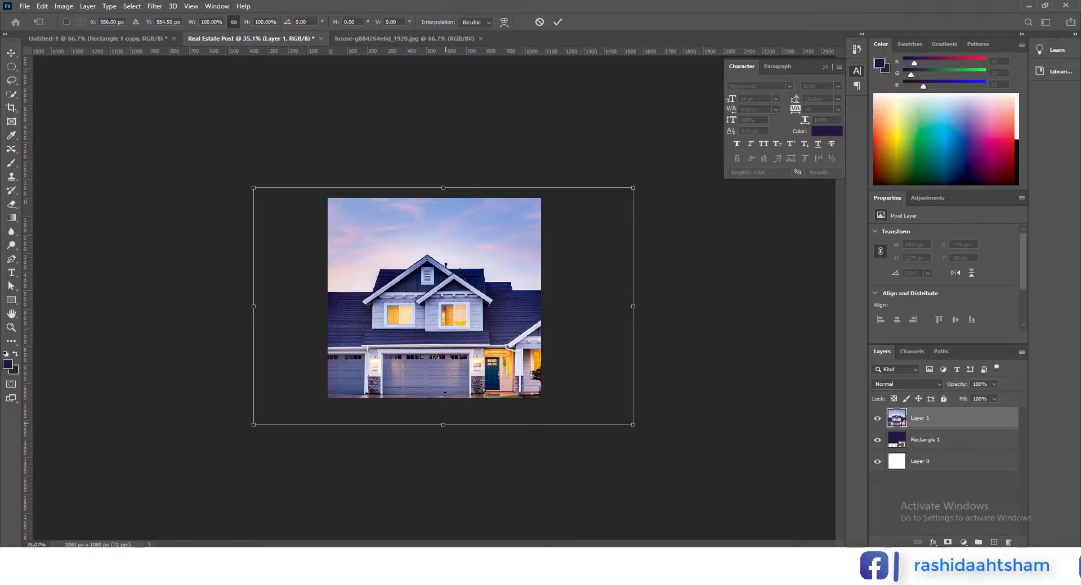
pyautogui.moveTo(444, 424); pyautogui.dragTo(445, 342)
pyautogui.scroll(3, 443, 340)
pyautogui.moveTo(568, 331)
pyautogui.mouseDown()
pyautogui.moveTo(548, 331)
pyautogui.moveTo(578, 331)
pyautogui.mouseUp()
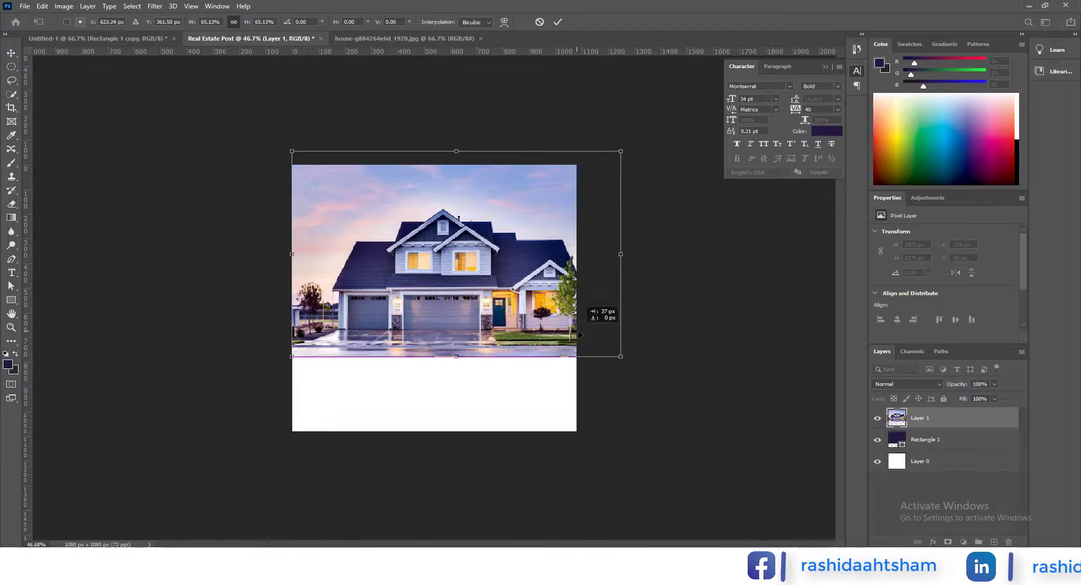
pyautogui.moveTo(620, 151); pyautogui.dragTo(599, 165)
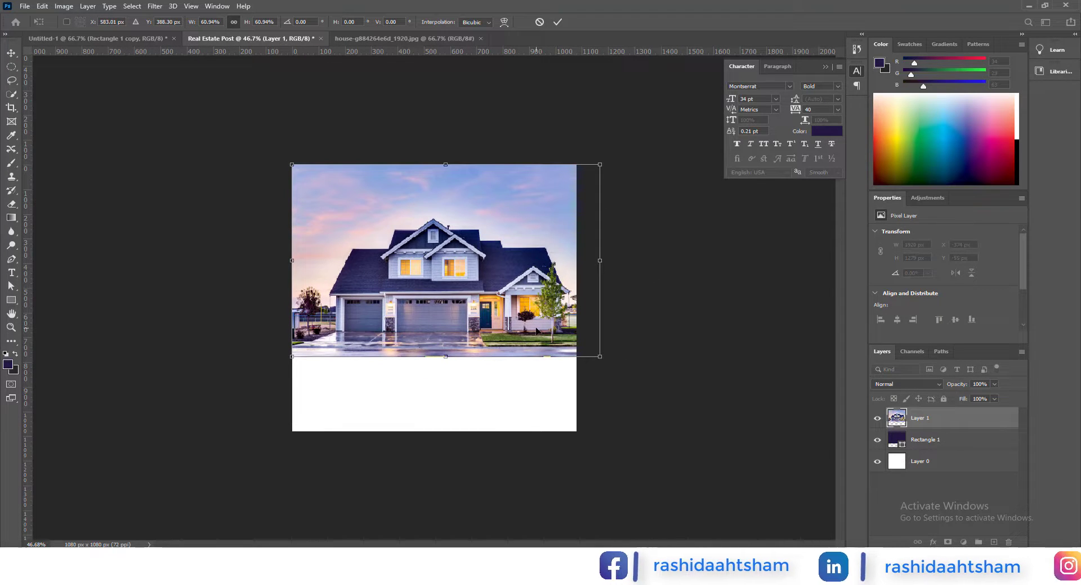
pyautogui.moveTo(487, 318); pyautogui.dragTo(480, 318)
pyautogui.click(558, 22)
pyautogui.scroll(3, 619, 202)
# Place the house photo layer beneath the purple rectangle and set the rectangle's opacity to 80%.
pyautogui.rightClick(943, 422)
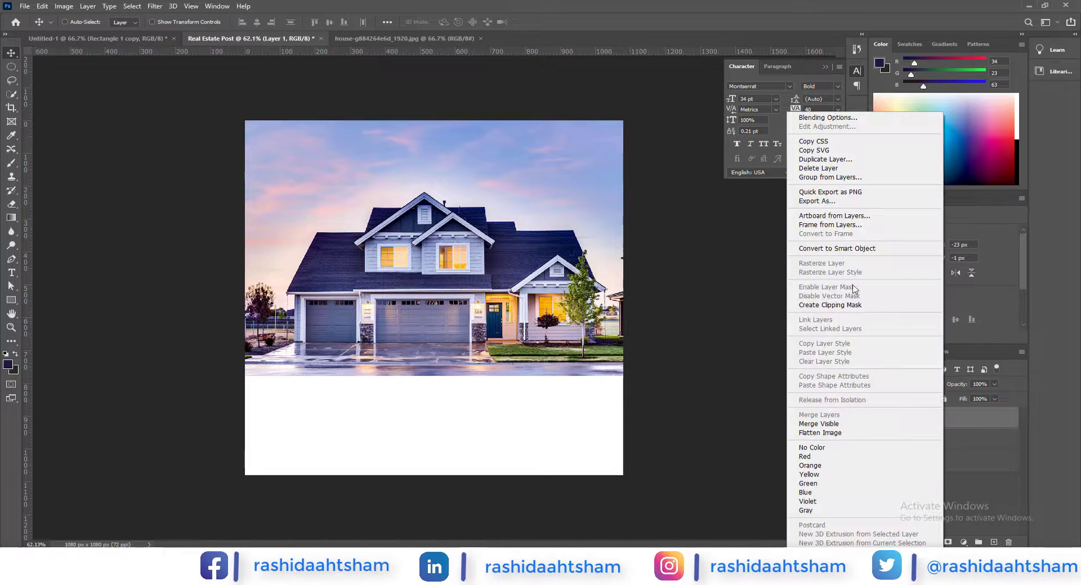
pyautogui.click(844, 305)
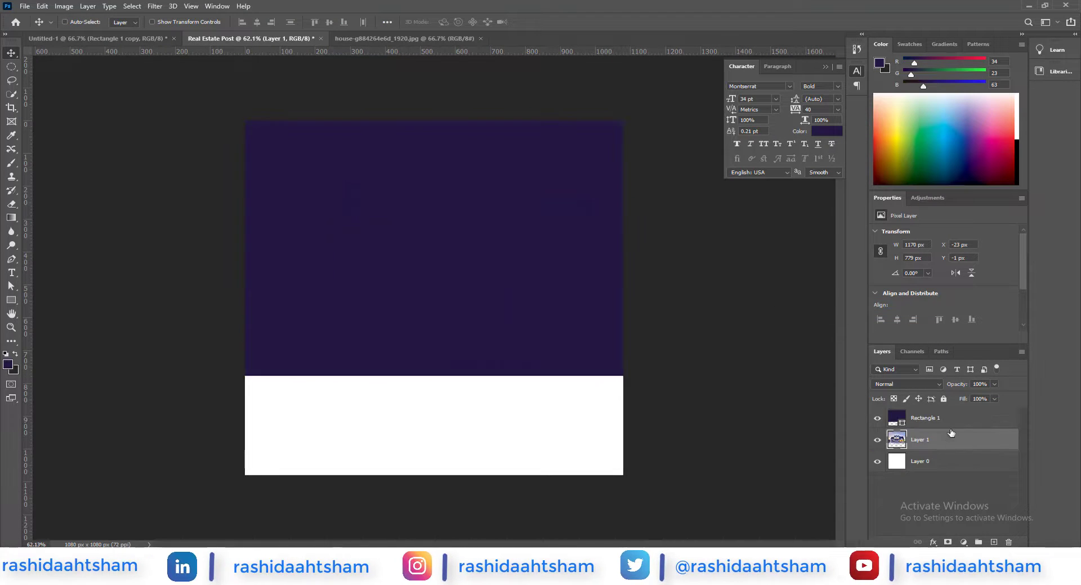
pyautogui.click(946, 417)
pyautogui.click(979, 384)
pyautogui.write('80')
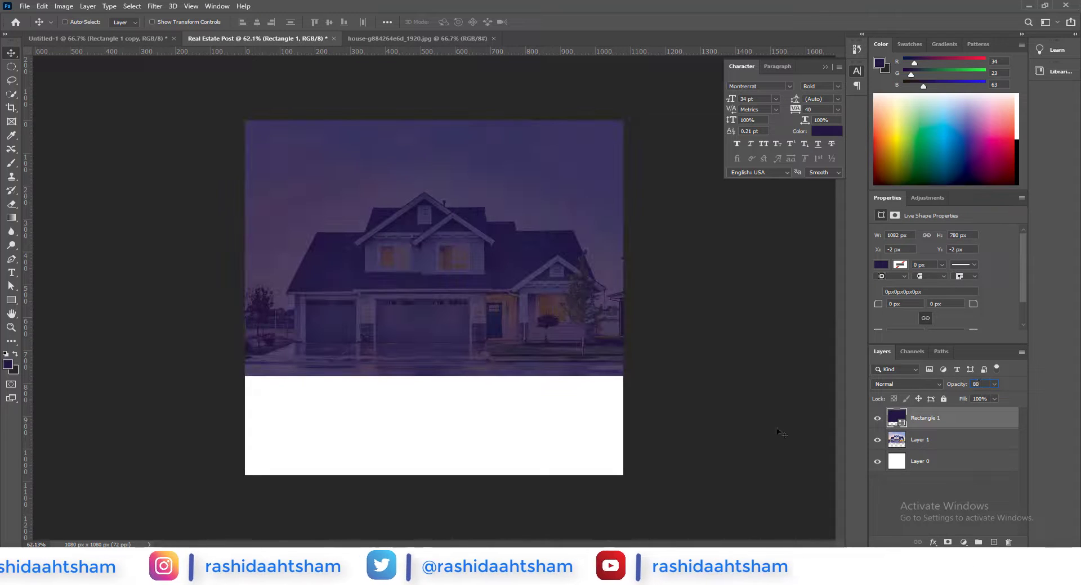
pyautogui.press('Return')
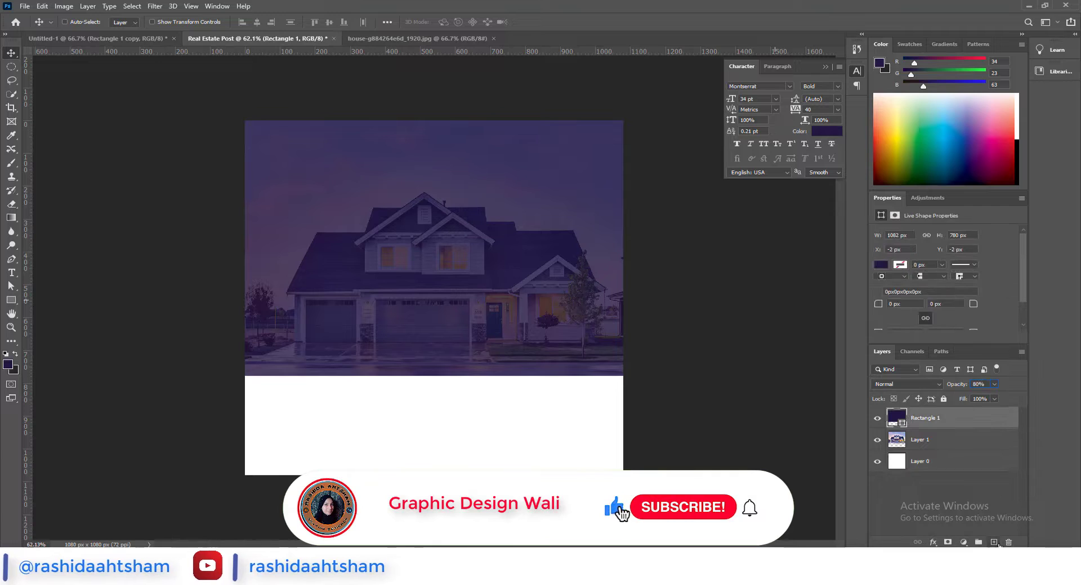
# Draw a white card overlapping the photo's lower edge and scale it to about 326 by 398 px.
pyautogui.click(994, 542)
pyautogui.click(15, 301)
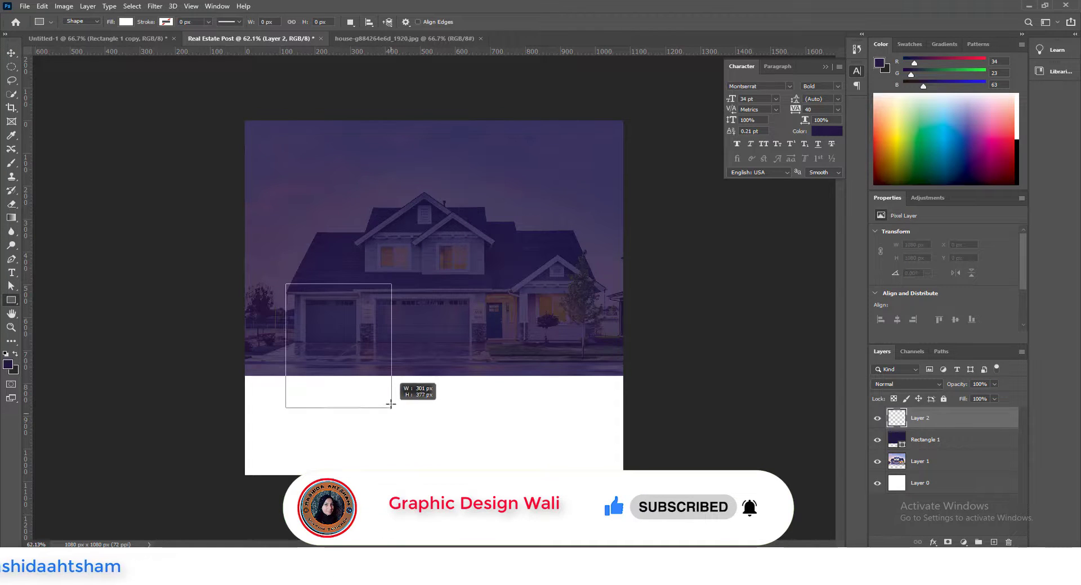
pyautogui.moveTo(391, 404); pyautogui.dragTo(391, 406)
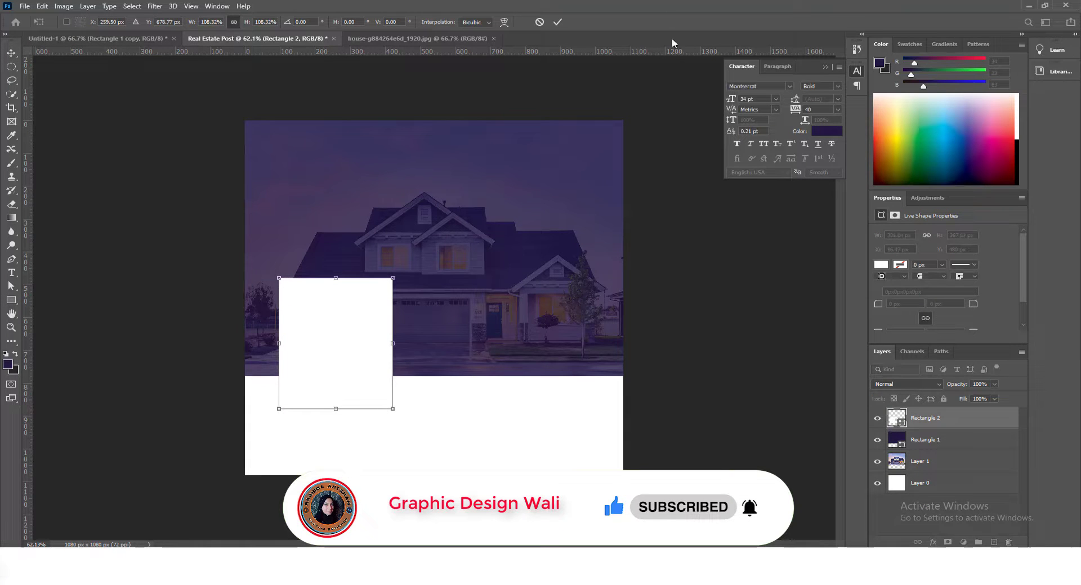
# Duplicate the white card twice to form a row of three and center the row horizontally on the canvas.
pyautogui.moveTo(370, 285); pyautogui.dragTo(549, 310)
pyautogui.keyDown('shift'); pyautogui.click(917, 483); pyautogui.keyUp('shift')
pyautogui.moveTo(453, 334); pyautogui.dragTo(446, 334)
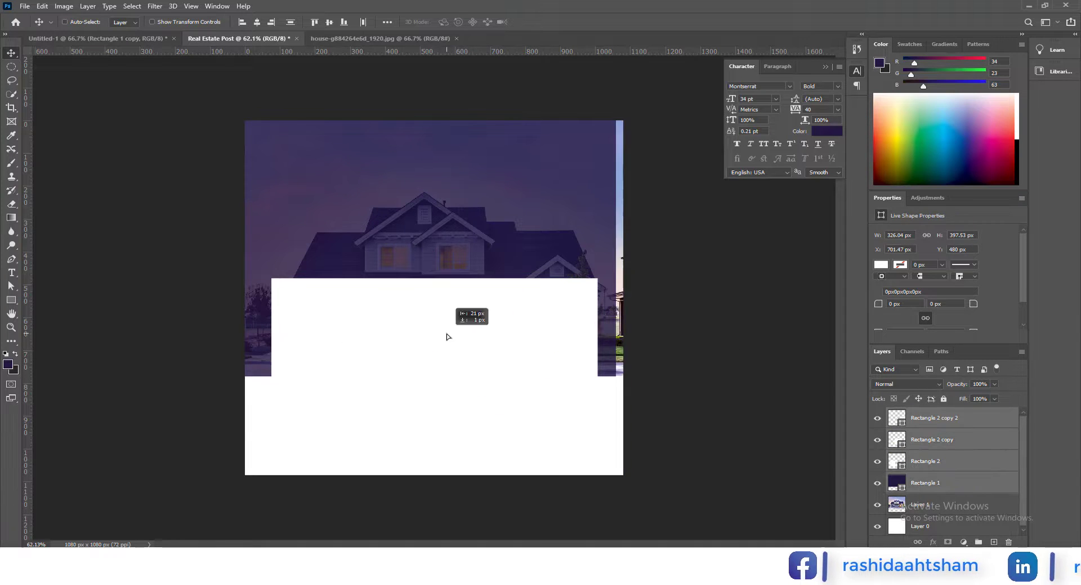
pyautogui.moveTo(484, 368); pyautogui.dragTo(477, 368)
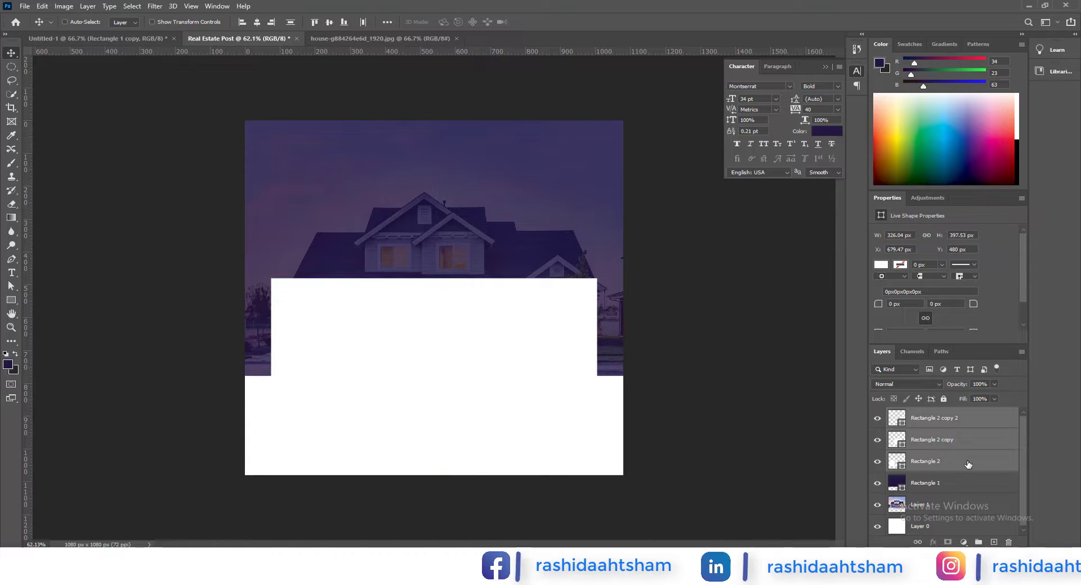
# Add a drop shadow to the first white card with 79% opacity, 85° angle, 8 px distance, 6% spread and 53 px size.
pyautogui.doubleClick(1009, 464)
pyautogui.click(664, 429)
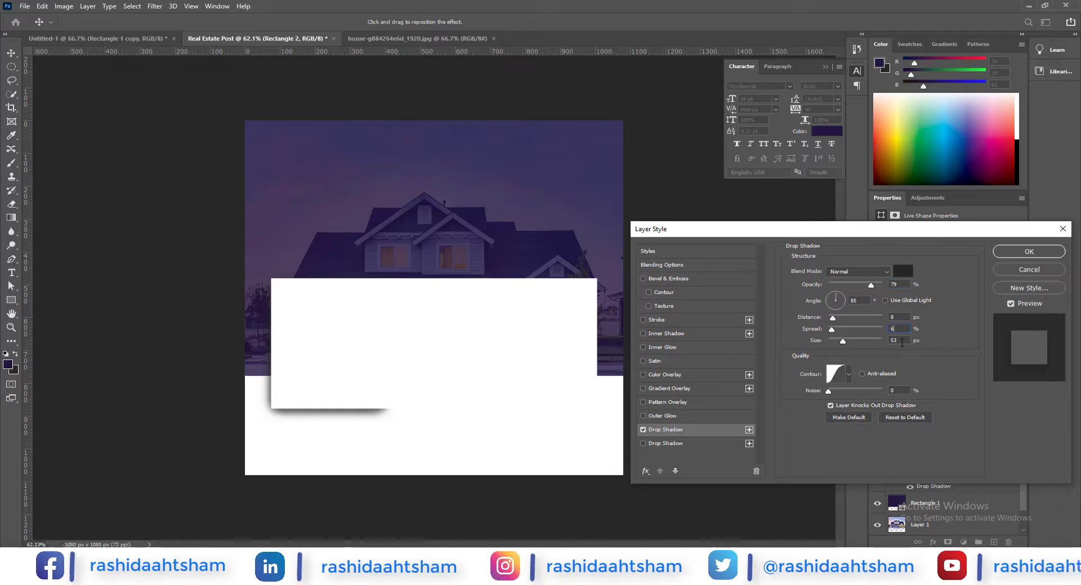
pyautogui.click(1028, 251)
# Apply the same drop shadow to the other two white cards.
pyautogui.doubleClick(1006, 444)
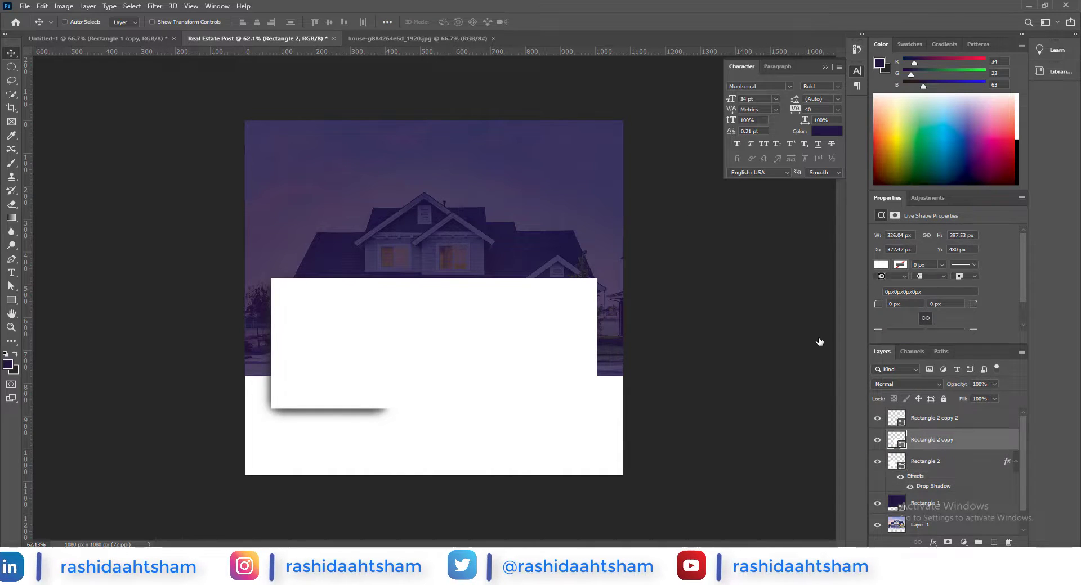
pyautogui.click(665, 430)
pyautogui.click(1012, 253)
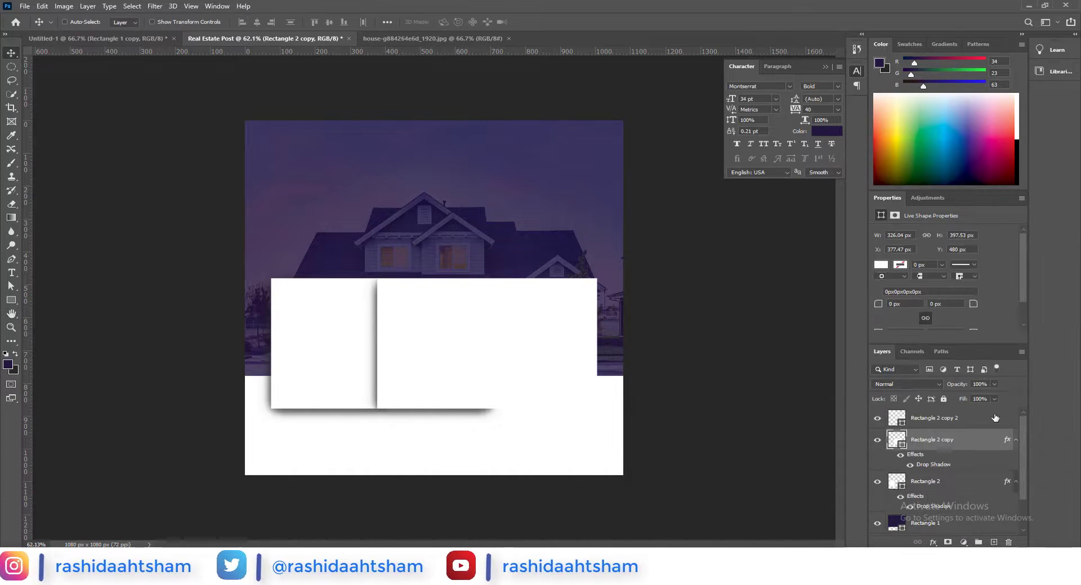
pyautogui.doubleClick(995, 419)
pyautogui.click(664, 430)
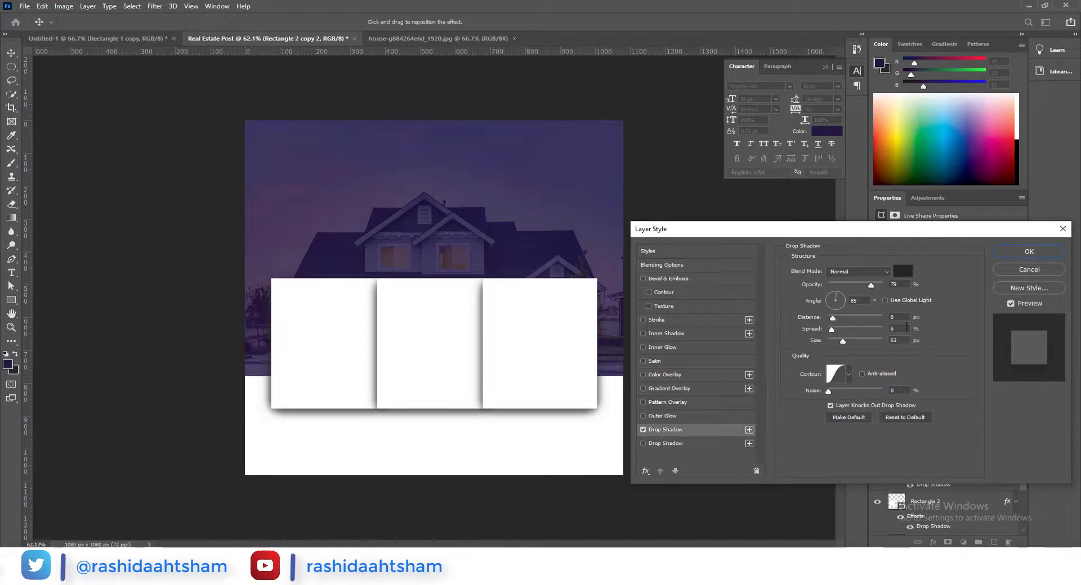
pyautogui.click(1054, 255)
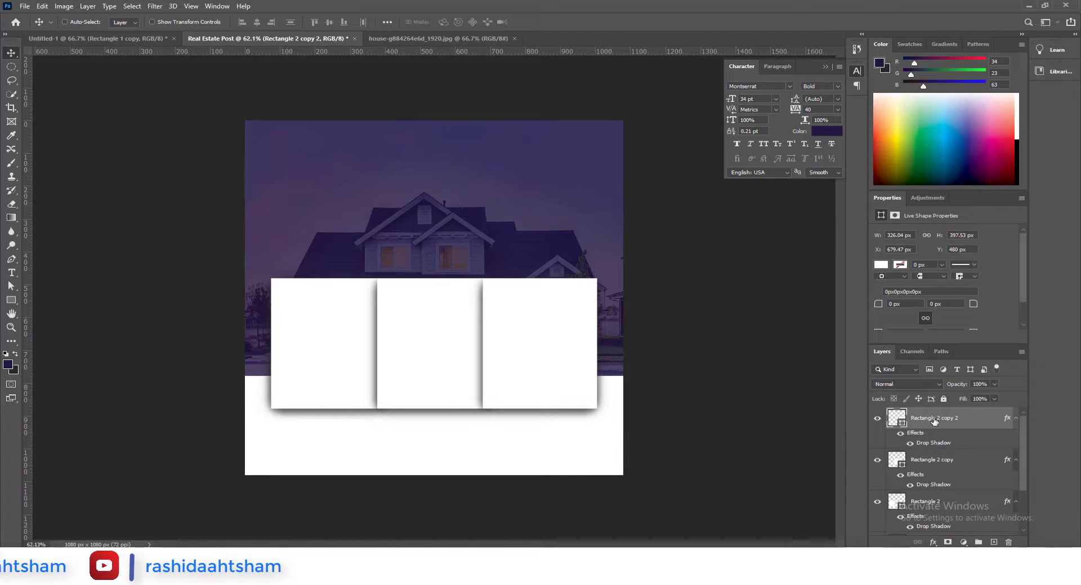
# Draw a dark purple rectangle about 296 by 316 px inside the first card and duplicate it onto the other two cards, above their layers.
pyautogui.hotkey('ctrl', '0')
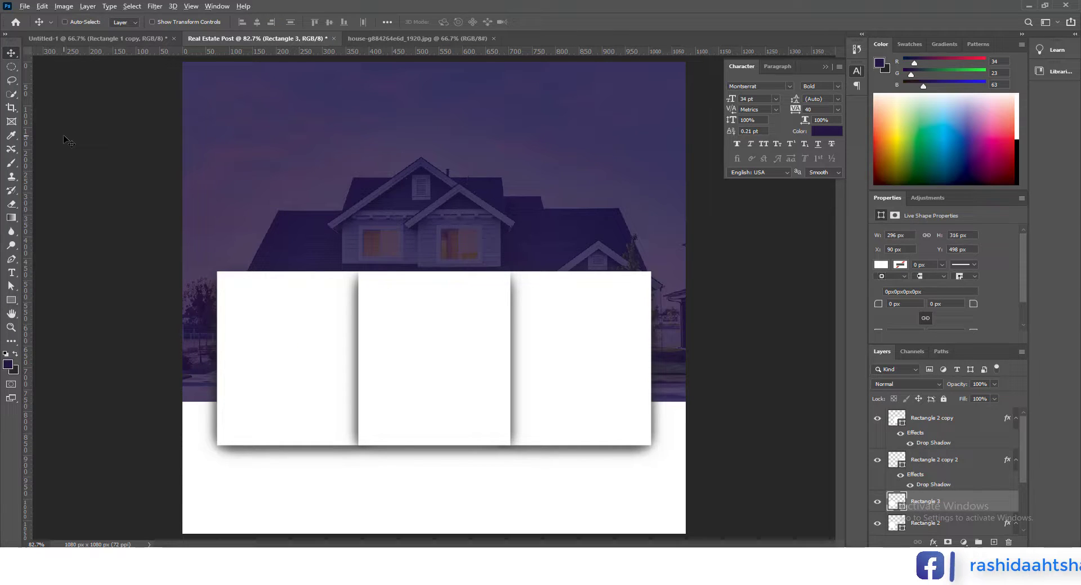
pyautogui.hotkey('alt', 'BackSpace')
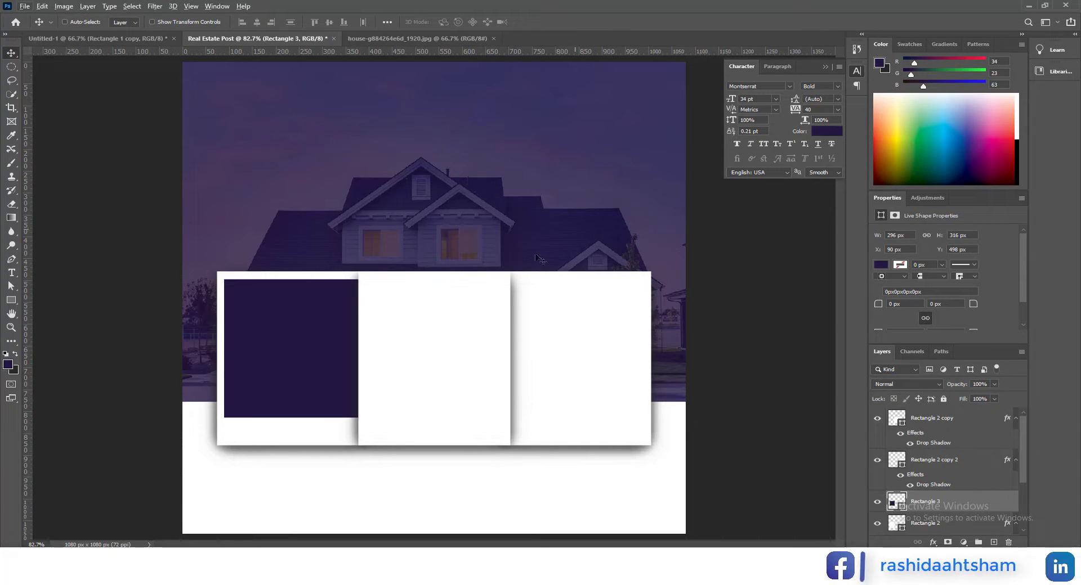
pyautogui.moveTo(378, 367); pyautogui.dragTo(468, 361)
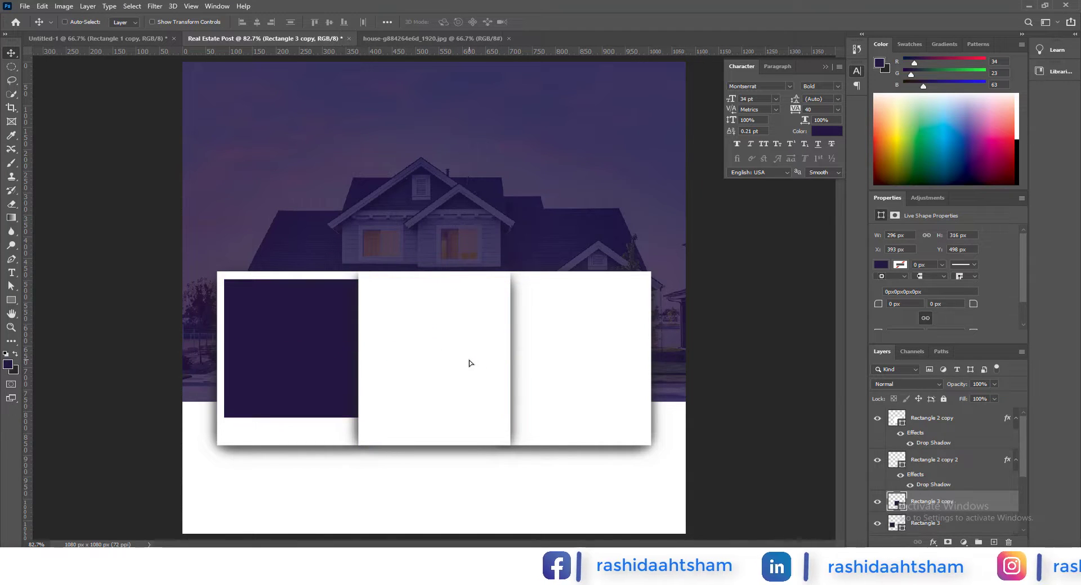
pyautogui.moveTo(932, 501); pyautogui.dragTo(951, 416)
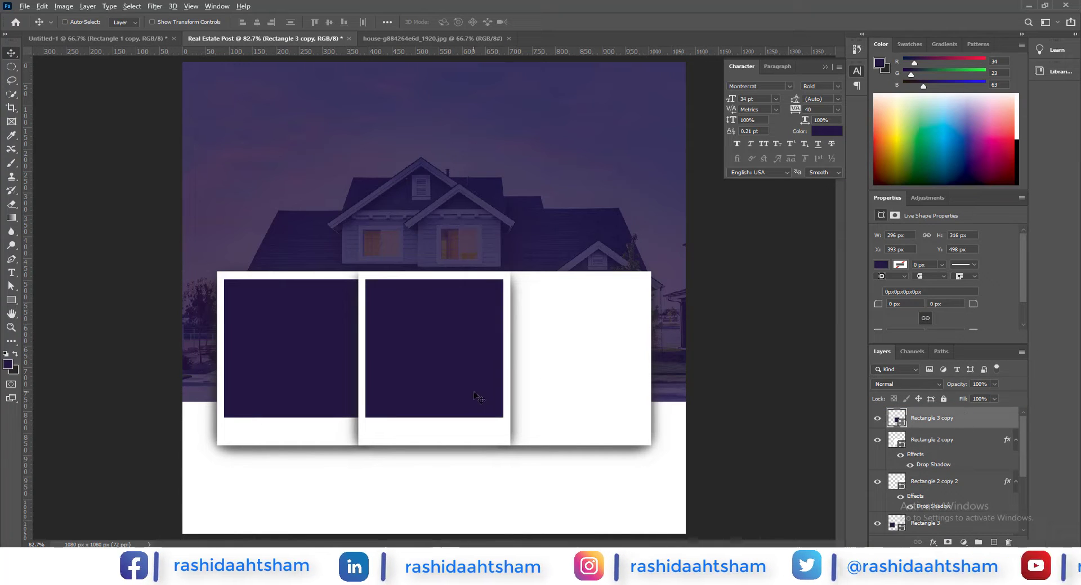
pyautogui.moveTo(473, 398); pyautogui.dragTo(613, 399)
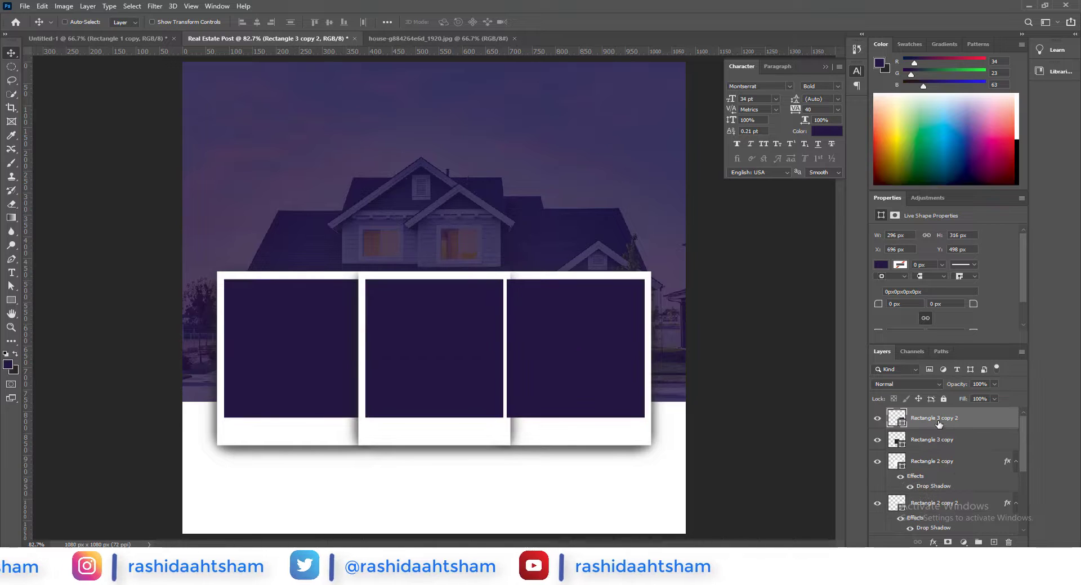
# Move the third card's purple rectangle layer below the middle white card's layer.
pyautogui.moveTo(946, 420); pyautogui.dragTo(926, 489)
pyautogui.scroll(3, 555, 444)
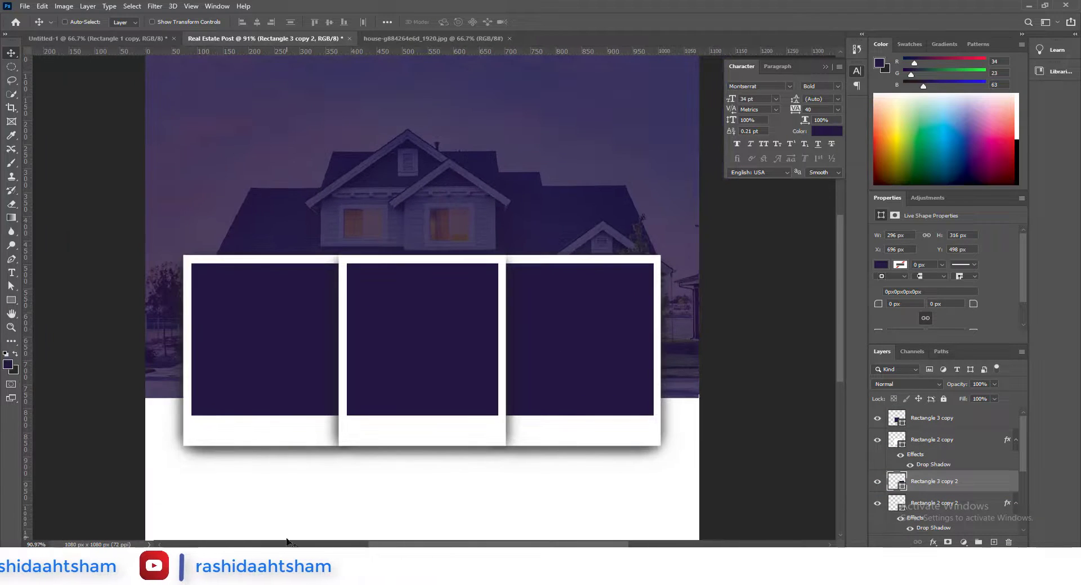
# Open the dining room photo from the Real Estate folder in Photoshop and bring it into the Real Estate Post document.
pyautogui.click(326, 453)
pyautogui.rightClick(125, 96)
pyautogui.moveTo(389, 249)
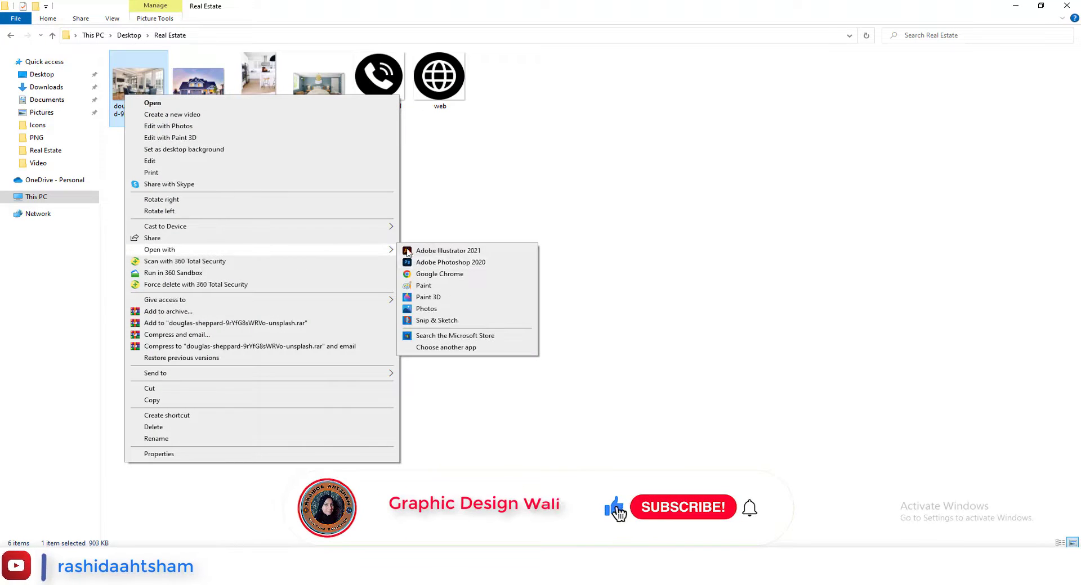
pyautogui.click(411, 262)
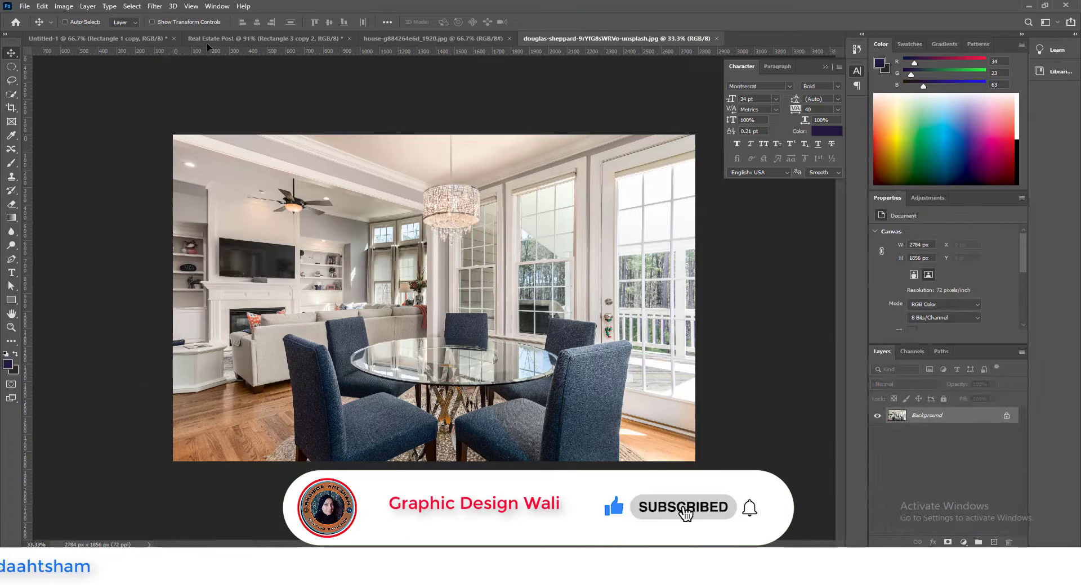
pyautogui.moveTo(209, 48); pyautogui.dragTo(388, 323)
# Scale the dining room photo down to about 488 by 325 px and position it over the first card.
pyautogui.hotkey('ctrl', 't')
pyautogui.hotkey('ctrl', '0')
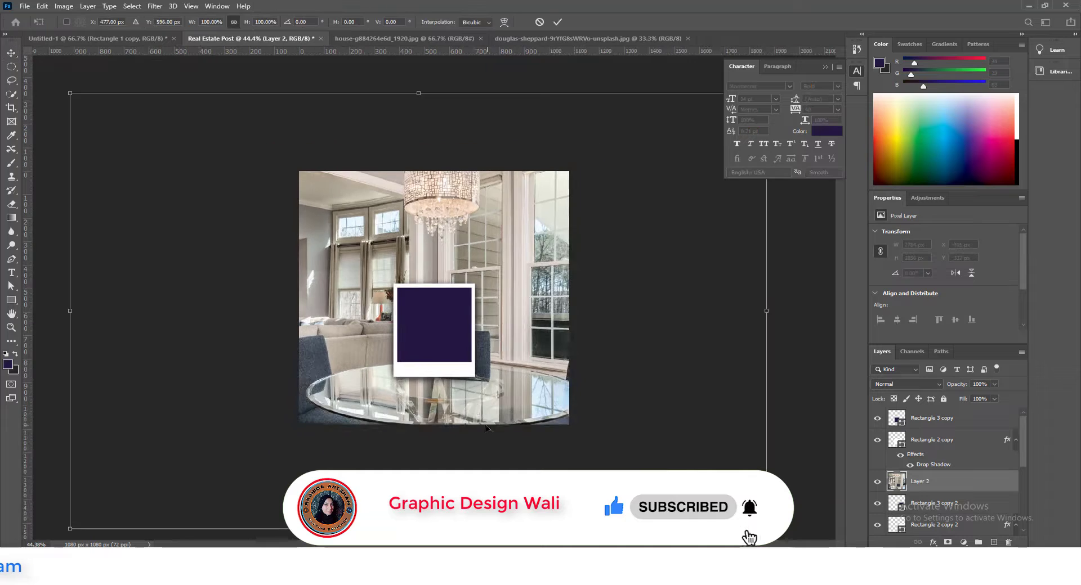
pyautogui.hotkey('ctrl', '0')
pyautogui.moveTo(423, 457); pyautogui.dragTo(439, 213)
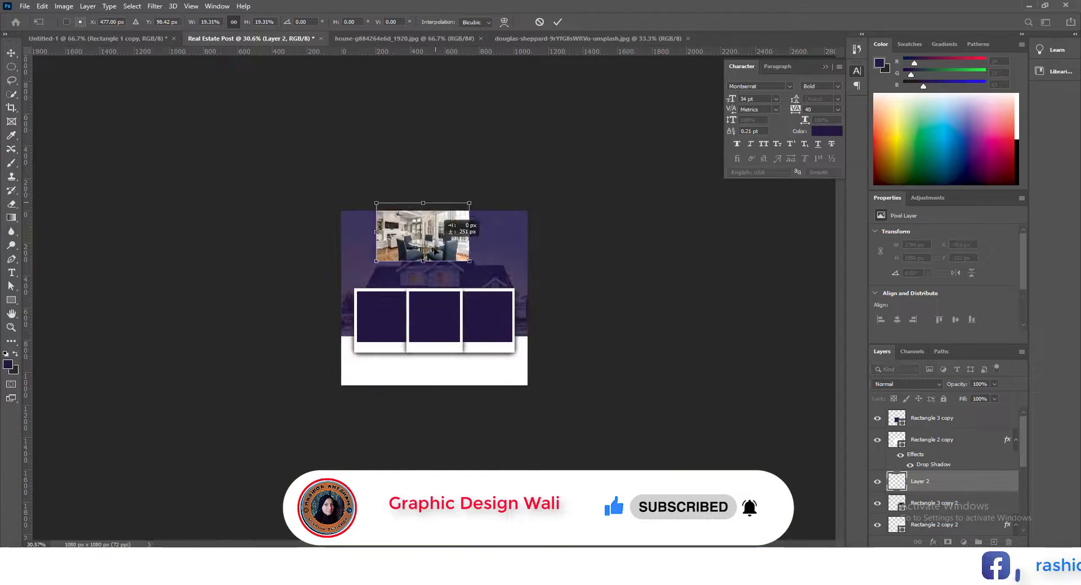
pyautogui.moveTo(434, 249); pyautogui.dragTo(403, 321)
pyautogui.scroll(4, 404, 322)
pyautogui.moveTo(300, 328); pyautogui.dragTo(318, 360)
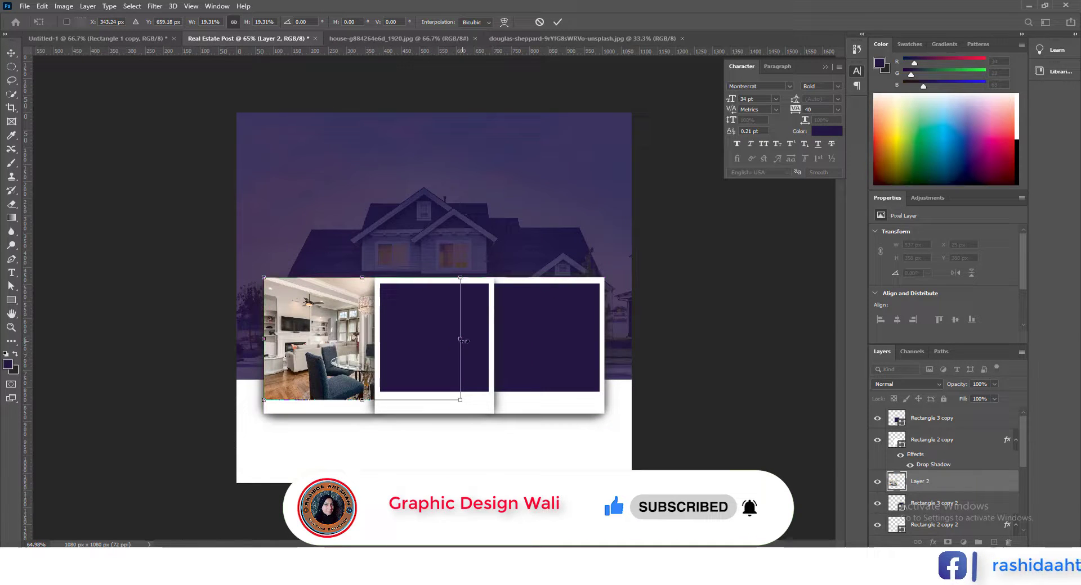
pyautogui.moveTo(462, 340)
pyautogui.mouseDown()
pyautogui.moveTo(425, 339)
pyautogui.moveTo(443, 338)
pyautogui.mouseUp()
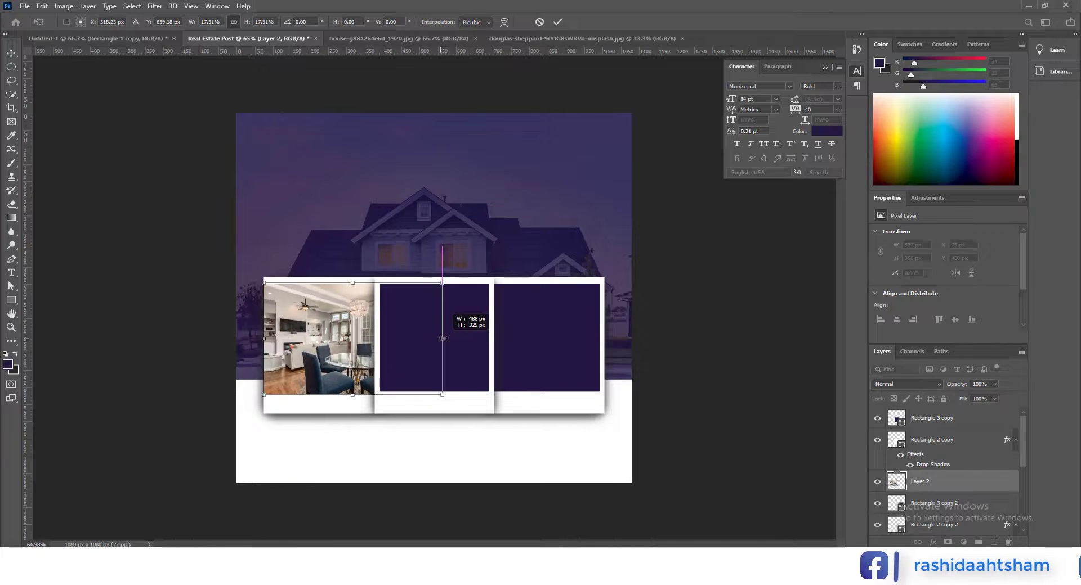
pyautogui.click(557, 21)
pyautogui.moveTo(344, 366); pyautogui.dragTo(310, 367)
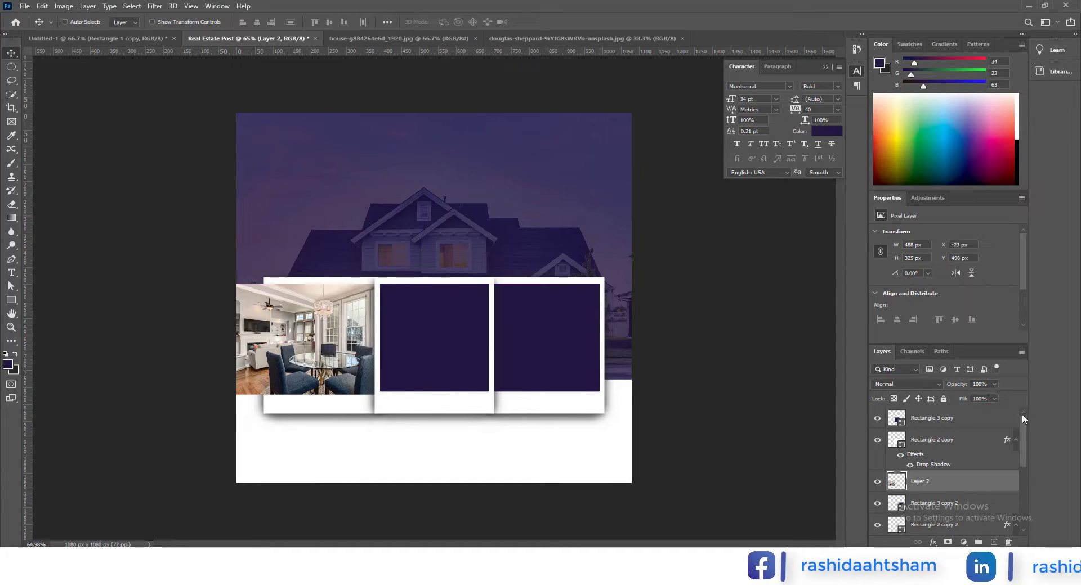
# Move the dining room photo directly above the first card's purple rectangle, clip it to that rectangle and adjust its framing.
pyautogui.scroll(-3, 943, 479)
pyautogui.scroll(1, 944, 472)
pyautogui.moveTo(943, 447); pyautogui.dragTo(941, 511)
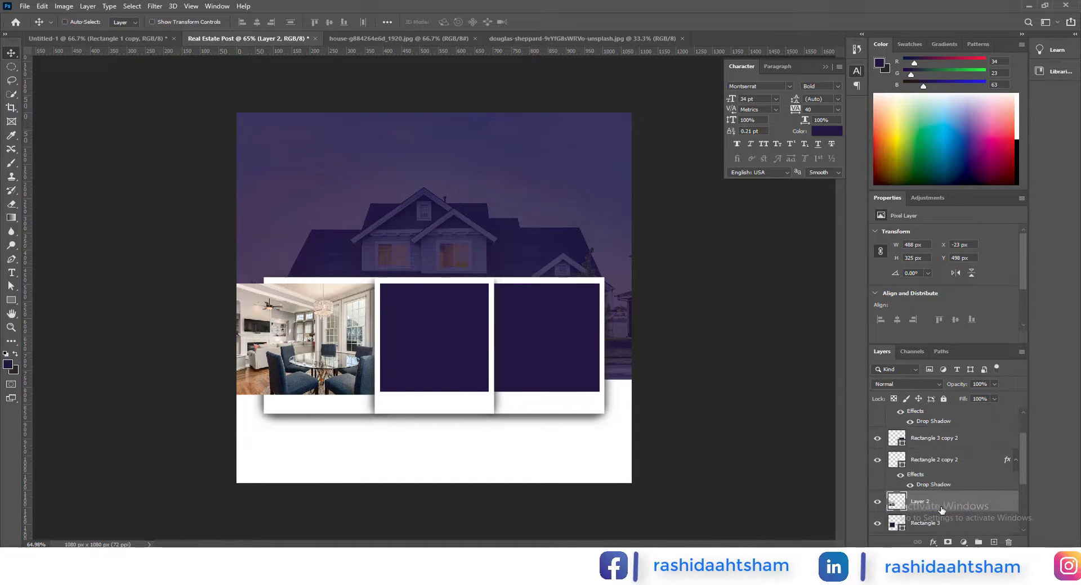
pyautogui.rightClick(941, 511)
pyautogui.click(958, 262)
pyautogui.scroll(6, 320, 374)
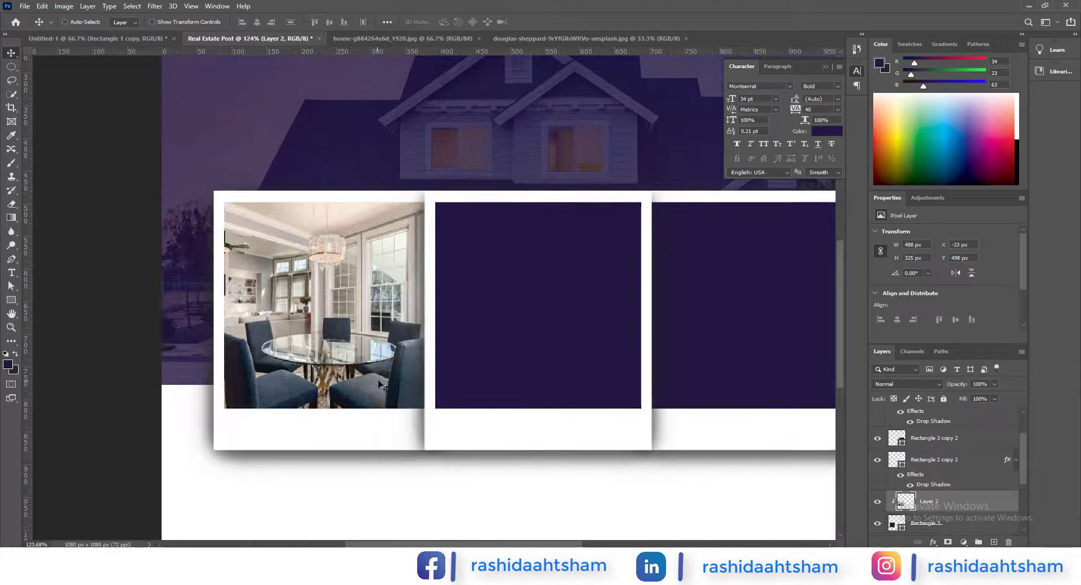
pyautogui.moveTo(381, 386)
pyautogui.mouseDown()
pyautogui.moveTo(353, 382)
pyautogui.moveTo(370, 381)
pyautogui.mouseUp()
pyautogui.scroll(-4, 370, 380)
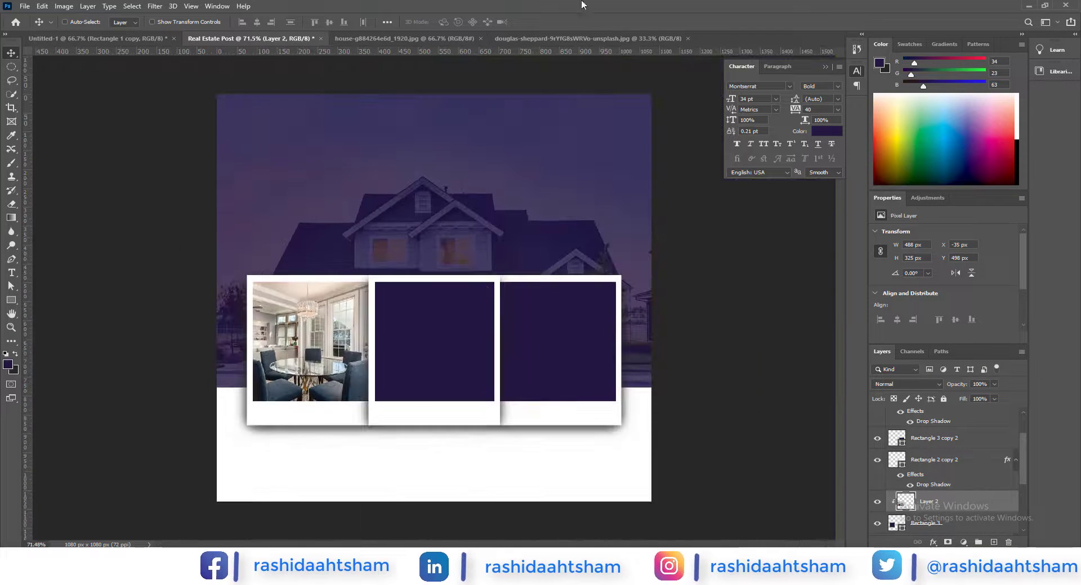
# Close the dining room and house source photos, then open the bedroom photo and bring it into the Real Estate Post document.
pyautogui.click(688, 38)
pyautogui.click(480, 39)
pyautogui.moveTo(292, 564)
pyautogui.click(296, 513)
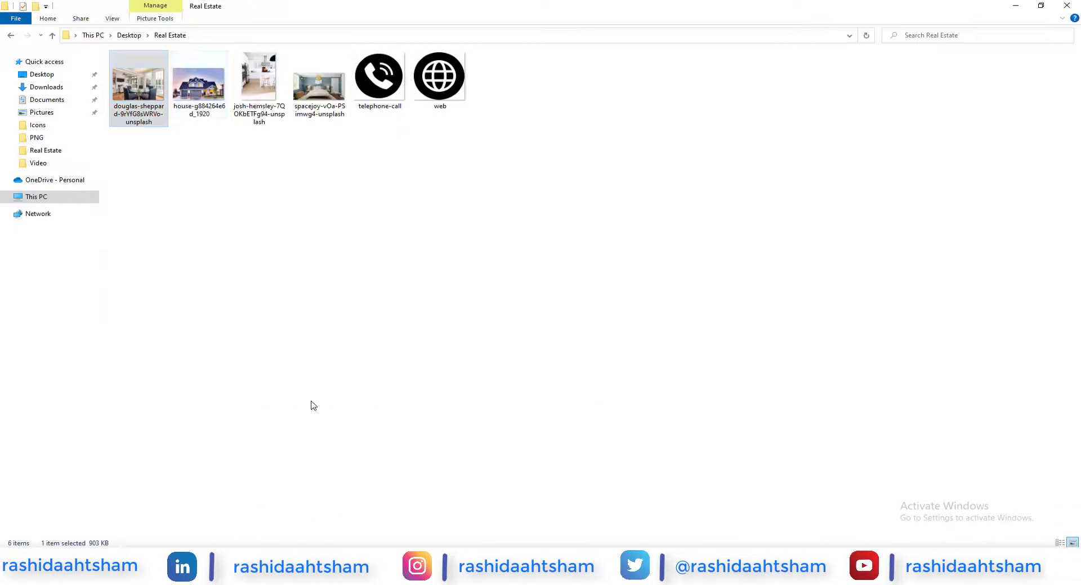
pyautogui.rightClick(296, 95)
pyautogui.moveTo(495, 248)
pyautogui.click(562, 260)
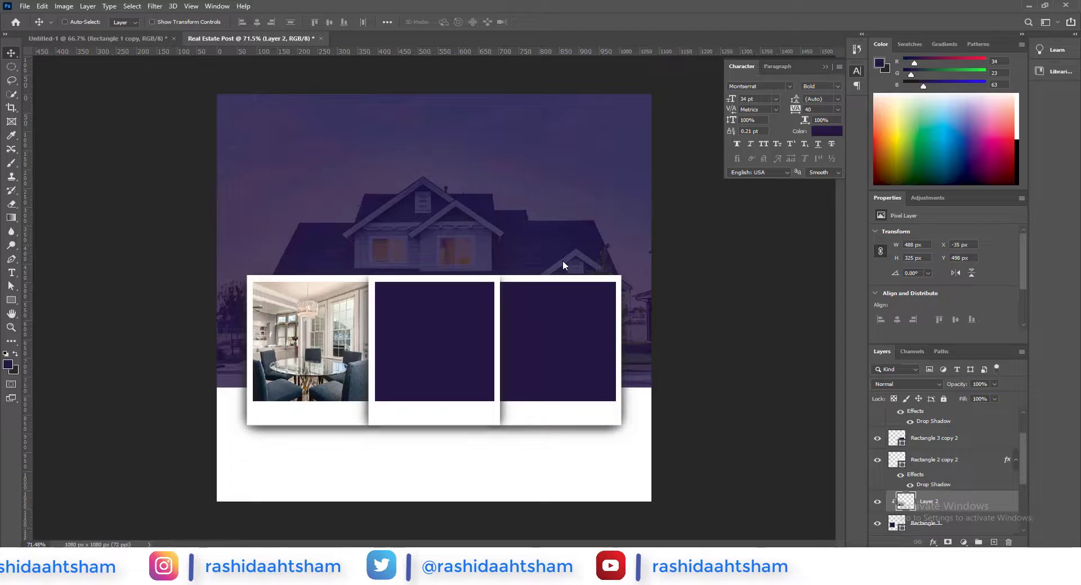
pyautogui.moveTo(467, 231); pyautogui.dragTo(395, 265)
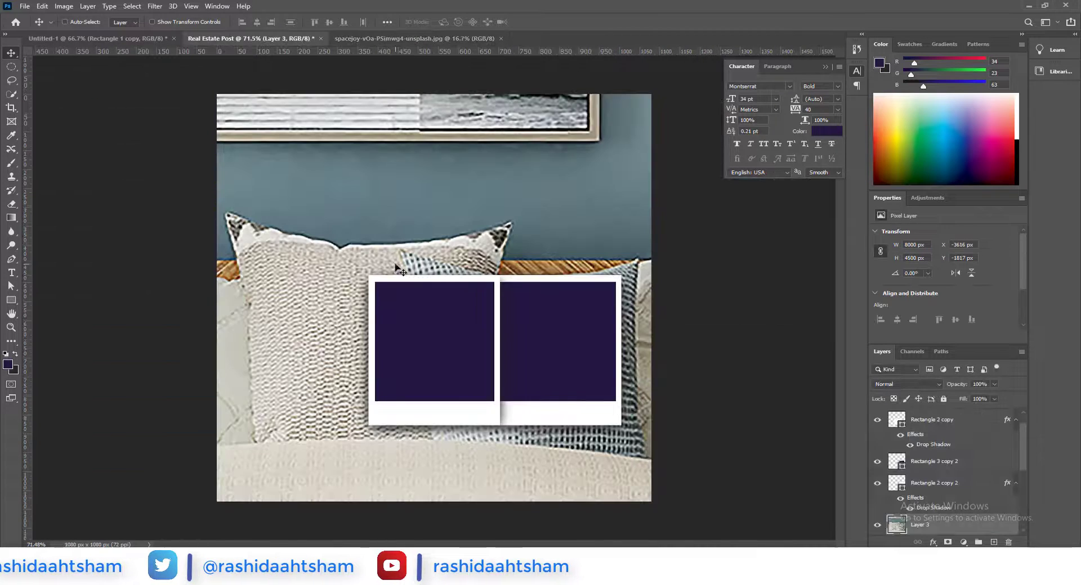
# Scale the bedroom photo down to about 561 by 316 px and align it with the height of the card rectangles.
pyautogui.hotkey('ctrl', 't')
pyautogui.scroll(-10, 427, 299)
pyautogui.moveTo(431, 406); pyautogui.dragTo(437, 244)
pyautogui.scroll(7, 439, 147)
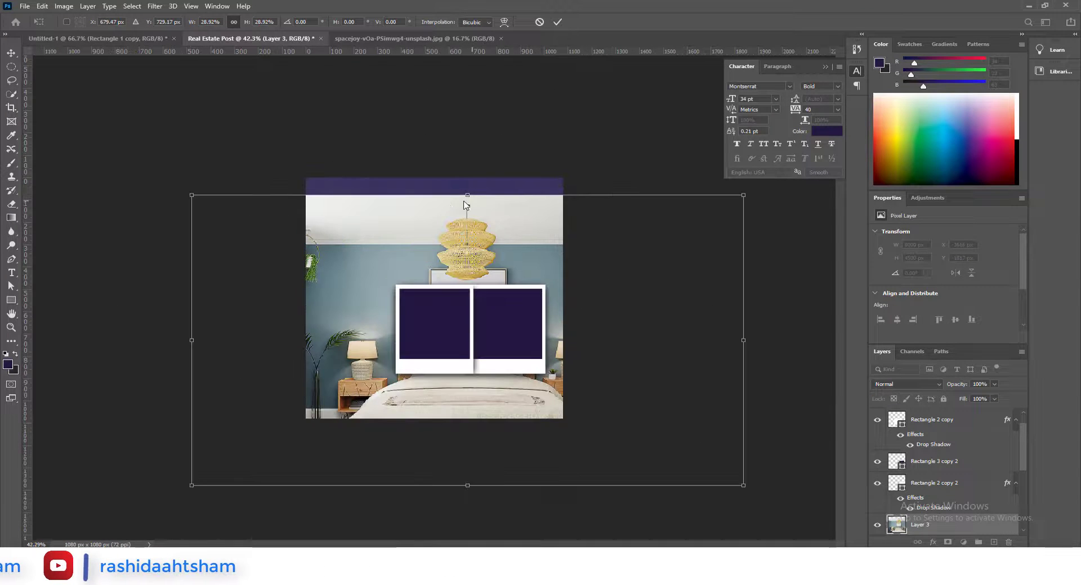
pyautogui.moveTo(467, 195); pyautogui.dragTo(451, 313)
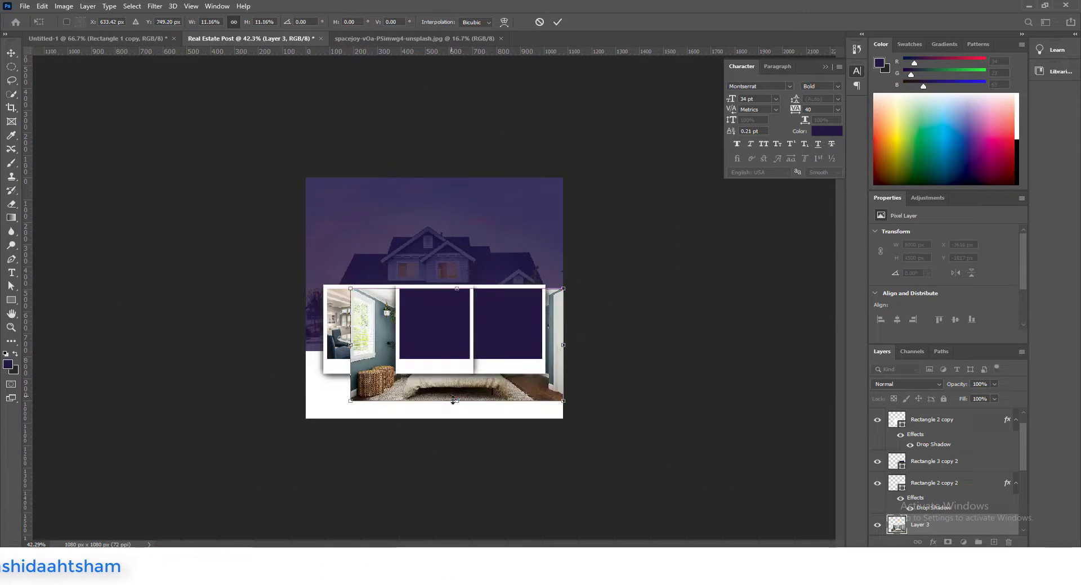
pyautogui.moveTo(453, 400); pyautogui.dragTo(455, 367)
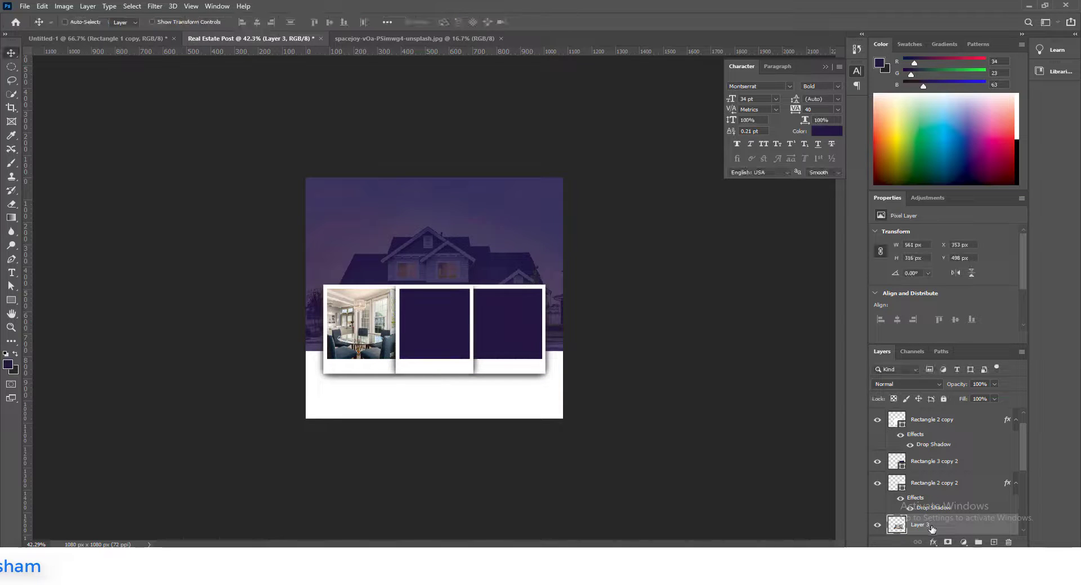
# Clip the bedroom photo to the middle card's purple rectangle and shift it so the bed is centered in the frame.
pyautogui.rightClick(947, 465)
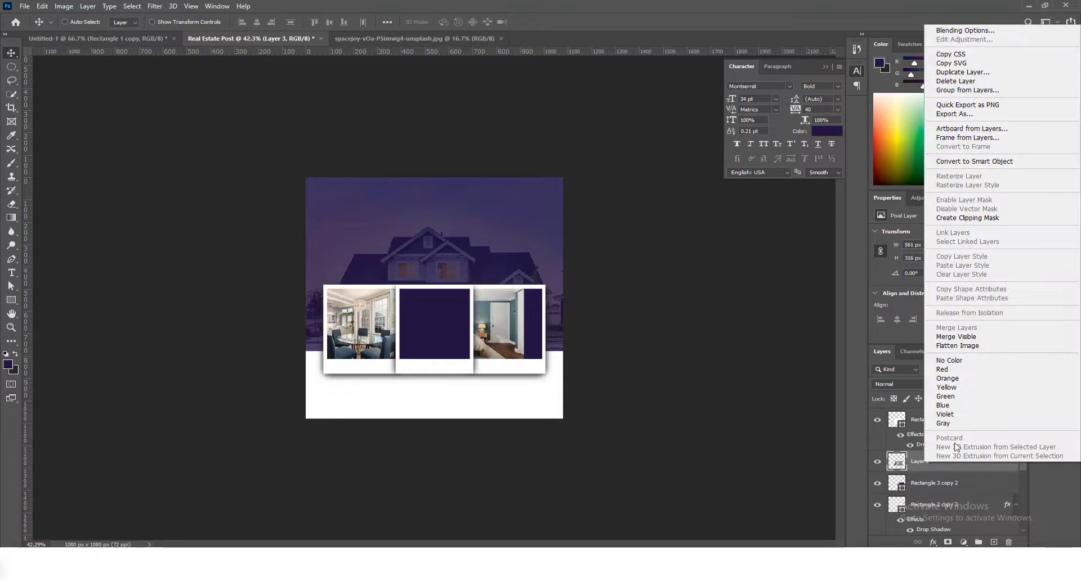
pyautogui.click(982, 219)
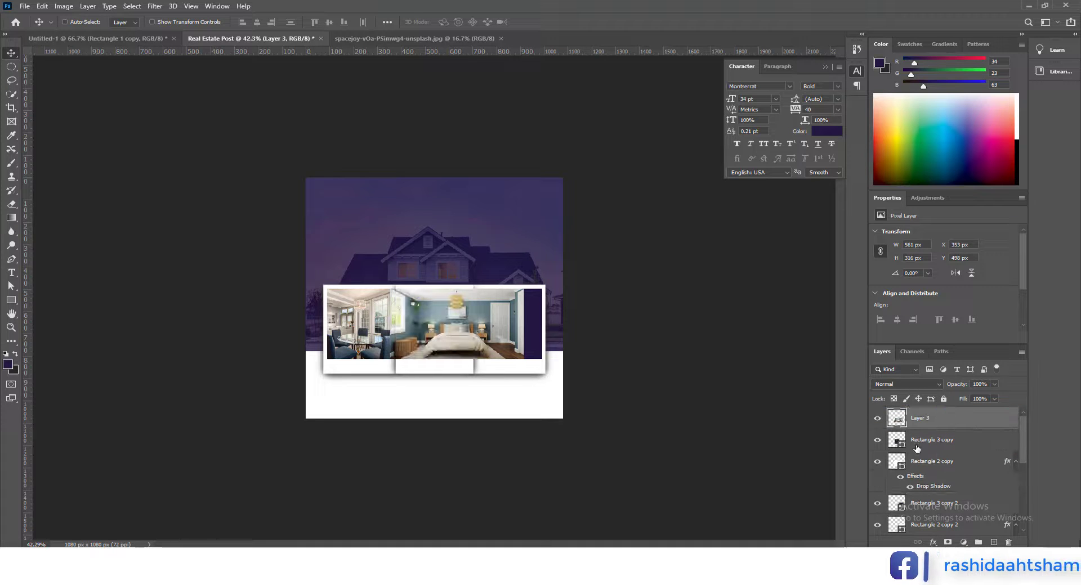
pyautogui.rightClick(963, 428)
pyautogui.click(849, 305)
pyautogui.scroll(5, 463, 366)
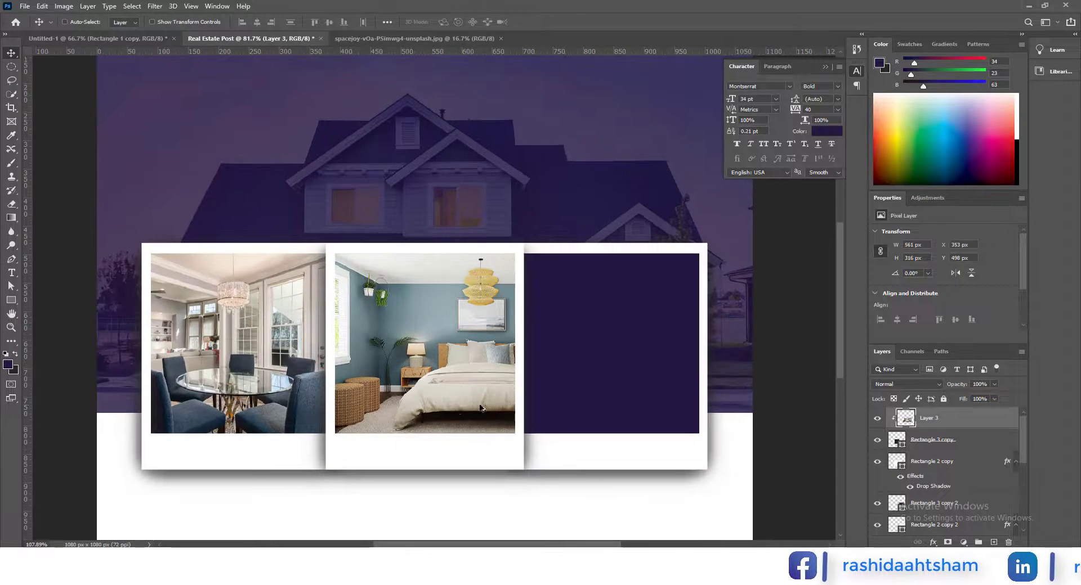
pyautogui.moveTo(481, 414); pyautogui.dragTo(427, 417)
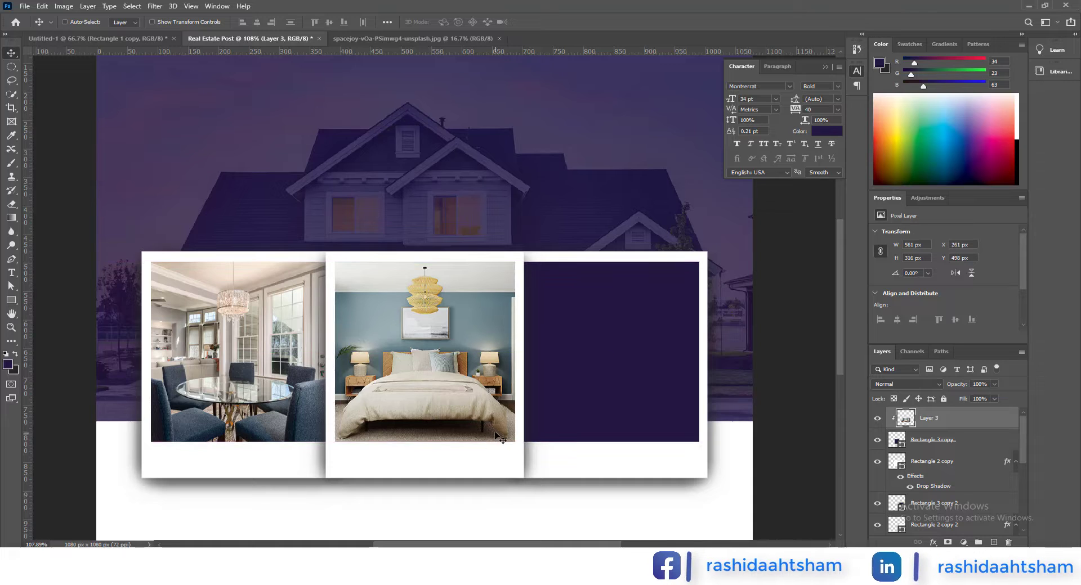
# Close the bedroom source photo, then open the kitchen photo and bring it into the Real Estate Post document.
pyautogui.click(500, 39)
pyautogui.click(292, 522)
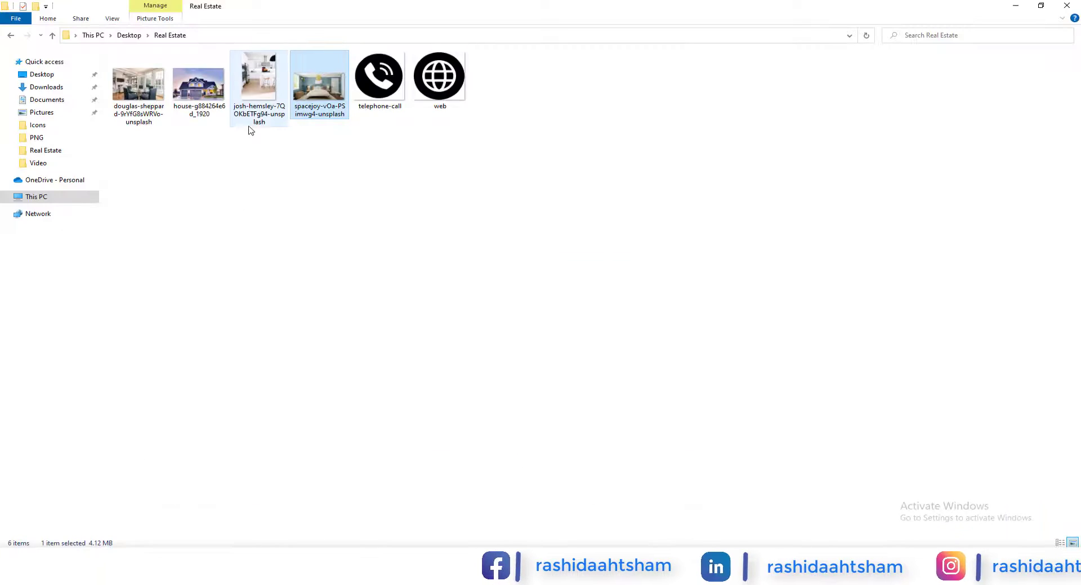
pyautogui.click(253, 119)
pyautogui.rightClick(253, 120)
pyautogui.moveTo(315, 273)
pyautogui.click(538, 282)
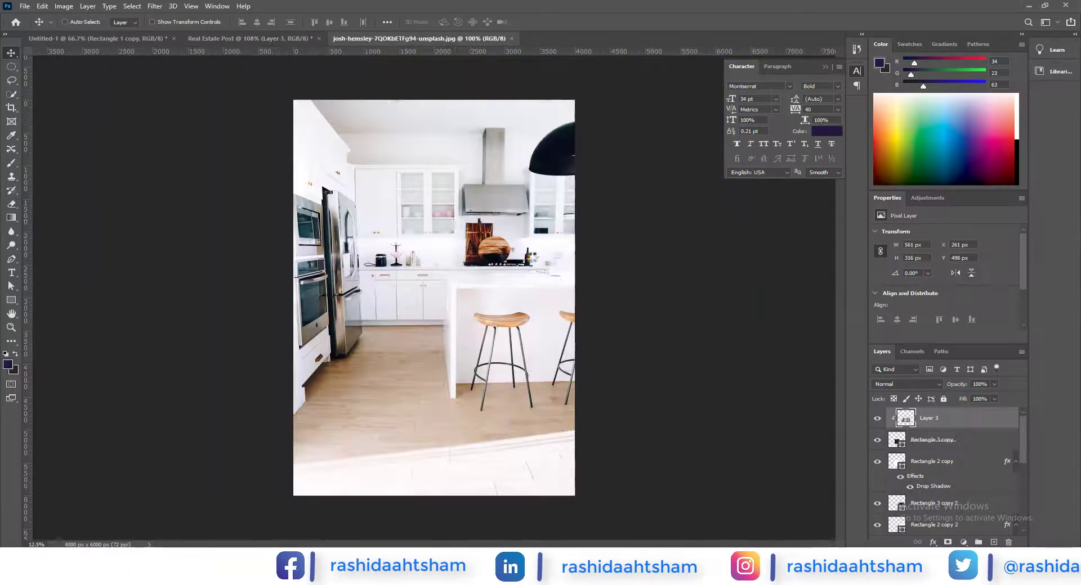
pyautogui.moveTo(235, 46); pyautogui.dragTo(595, 348)
# Scale the kitchen photo down to about 290 by 435 px and align its top edge with the third card's rectangle.
pyautogui.scroll(-6, 597, 350)
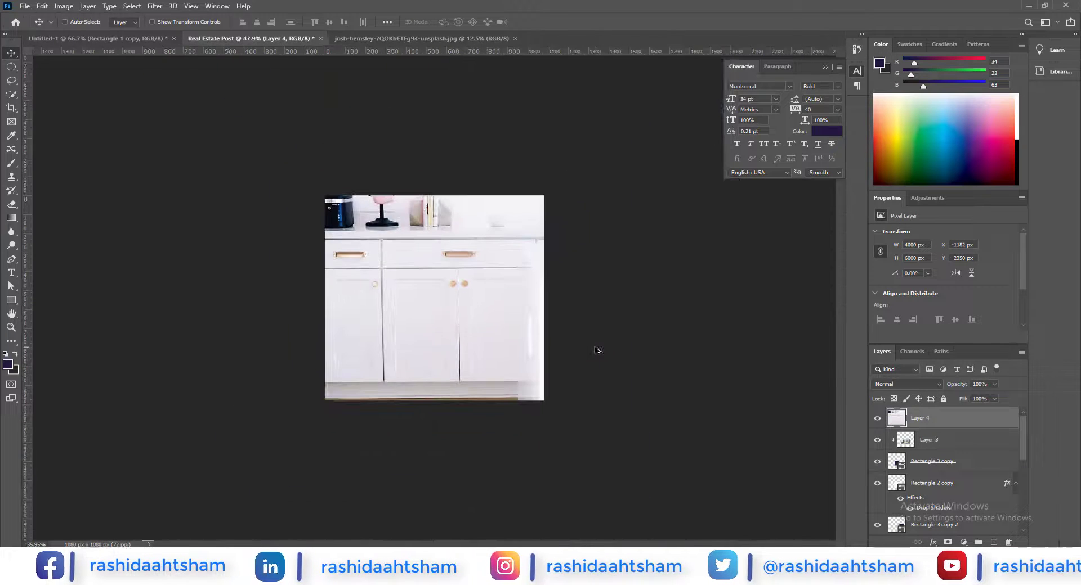
pyautogui.hotkey('ctrl', 't')
pyautogui.scroll(-3, 549, 332)
pyautogui.moveTo(450, 537); pyautogui.dragTo(451, 362)
pyautogui.scroll(5, 451, 359)
pyautogui.moveTo(477, 233); pyautogui.dragTo(477, 396)
pyautogui.moveTo(480, 461); pyautogui.dragTo(504, 355)
pyautogui.moveTo(459, 406); pyautogui.dragTo(476, 392)
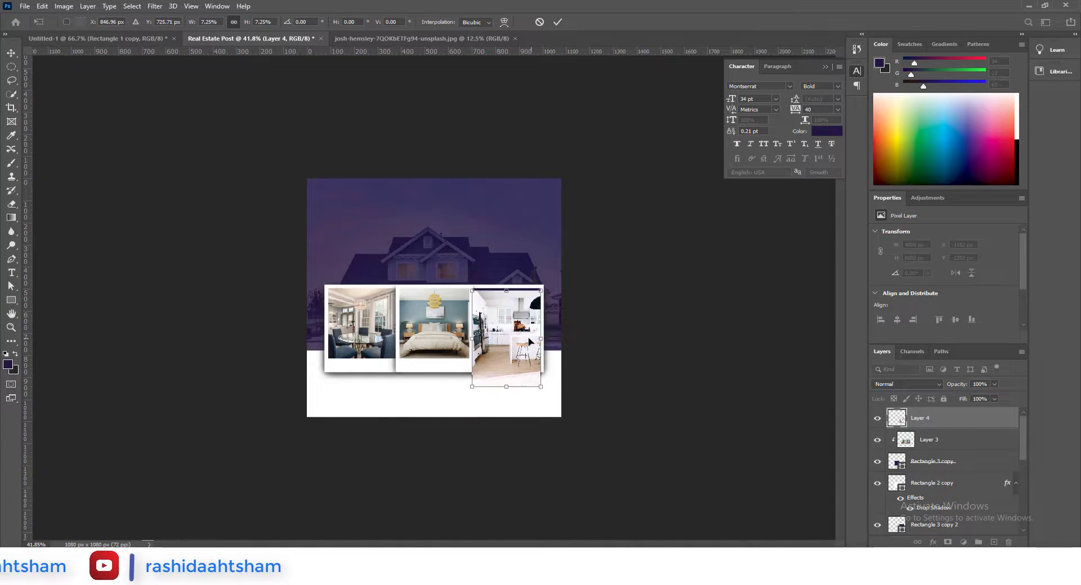
pyautogui.moveTo(529, 341); pyautogui.dragTo(529, 339)
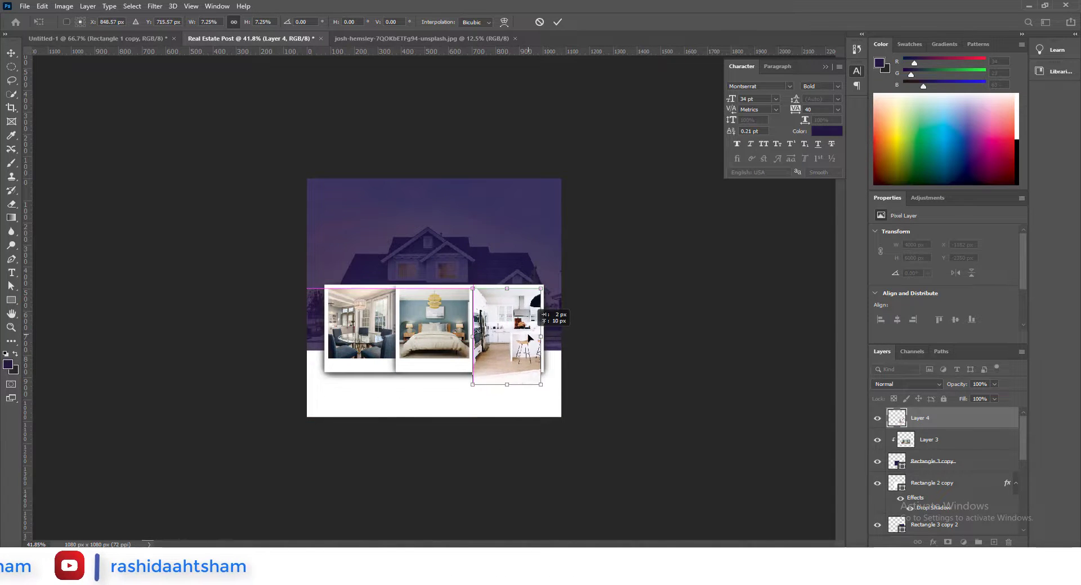
# Clip the kitchen photo to the third card's purple rectangle.
pyautogui.rightClick(936, 519)
pyautogui.click(957, 262)
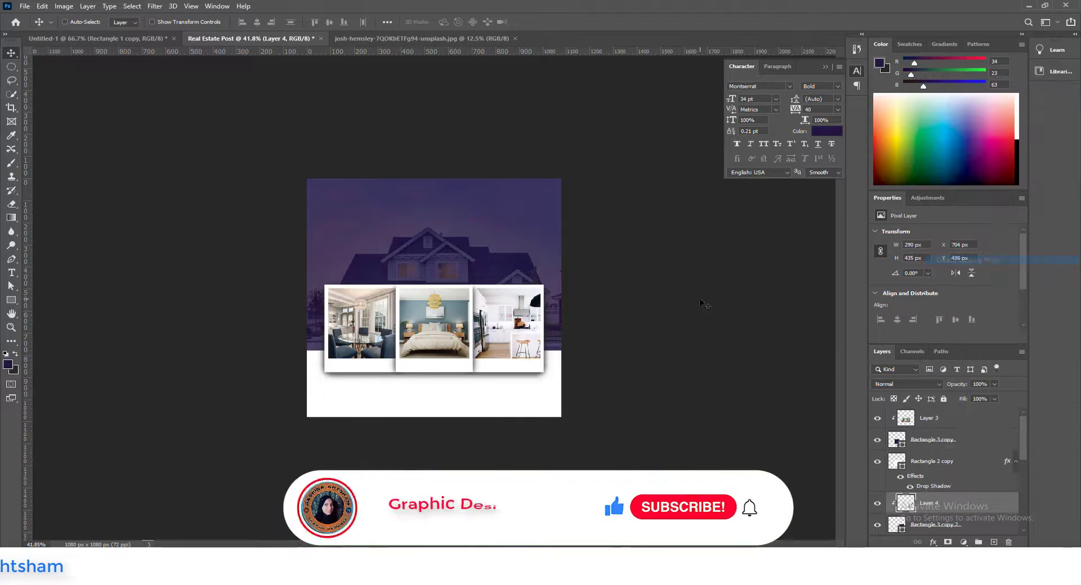
pyautogui.scroll(2, 525, 359)
pyautogui.moveTo(619, 374); pyautogui.dragTo(620, 375)
pyautogui.scroll(-3, 350, 411)
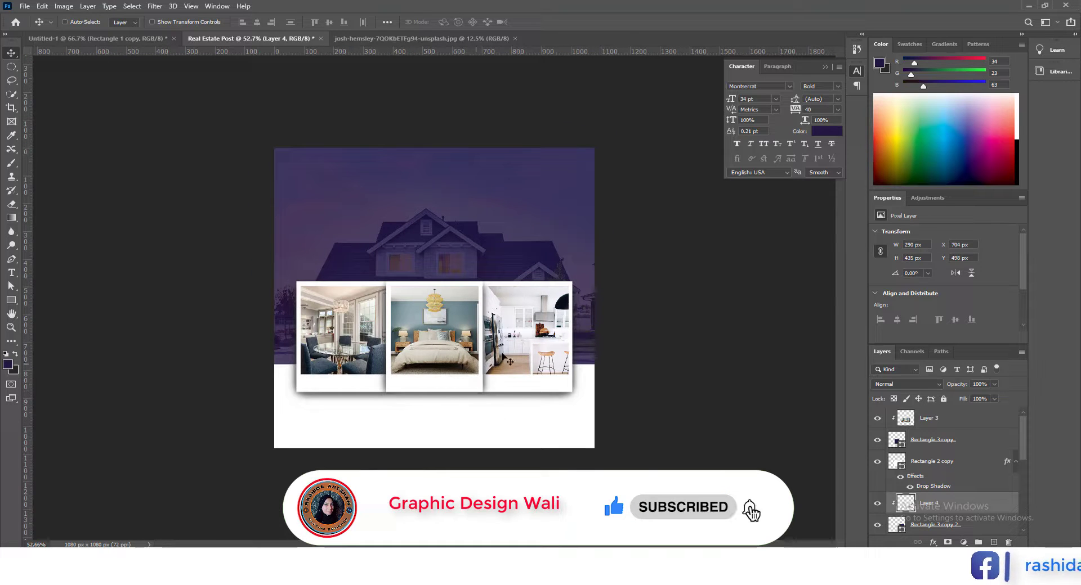
# Group all layers above the white base layer and name the group "Design and Images".
pyautogui.scroll(1, 477, 396)
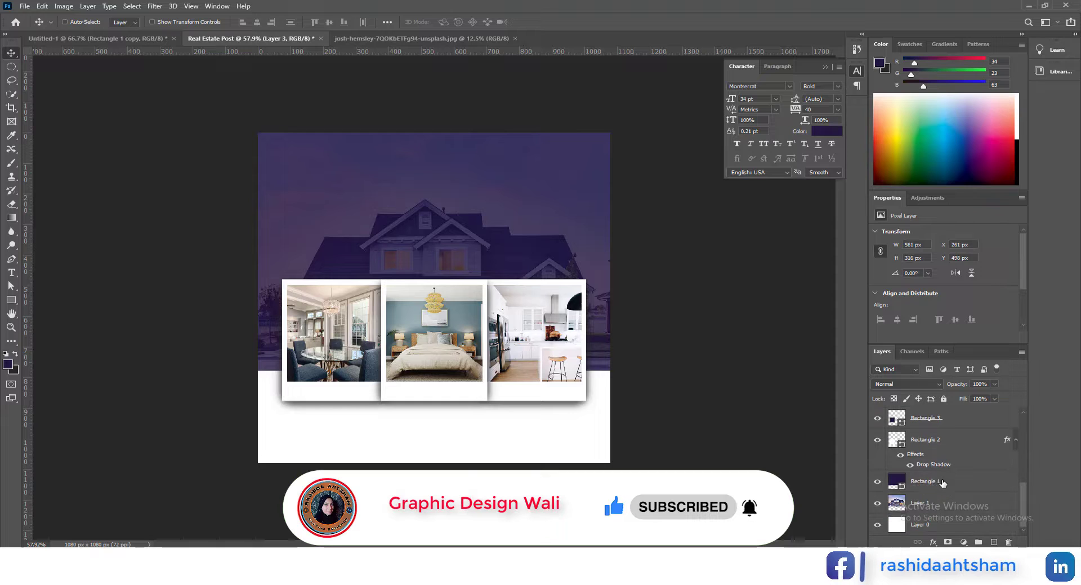
pyautogui.keyDown('shift'); pyautogui.click(937, 509); pyautogui.keyUp('shift')
pyautogui.hotkey('ctrl', 'g')
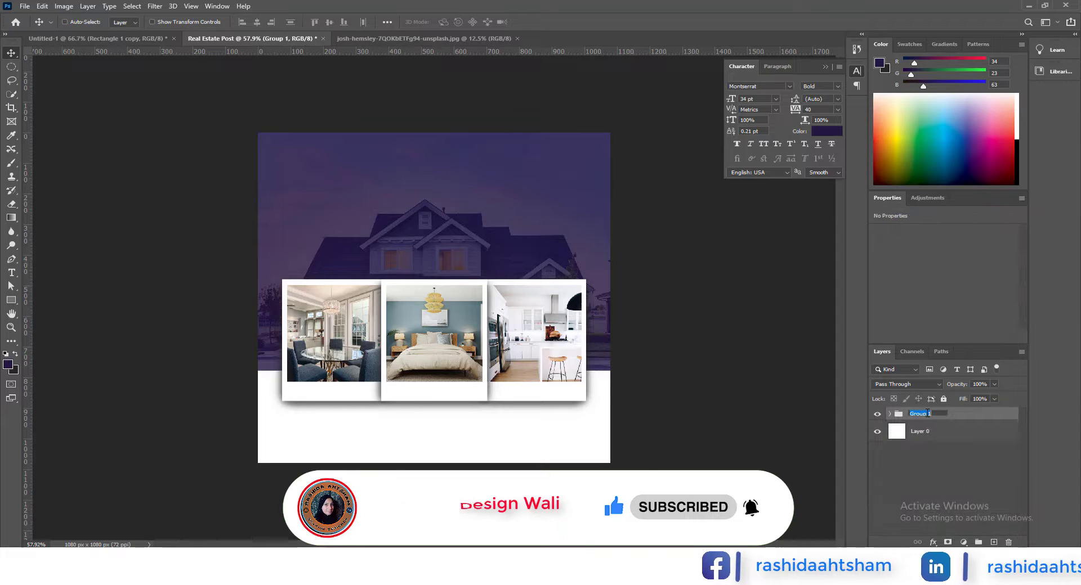
pyautogui.click(927, 414)
pyautogui.write('Design and Images')
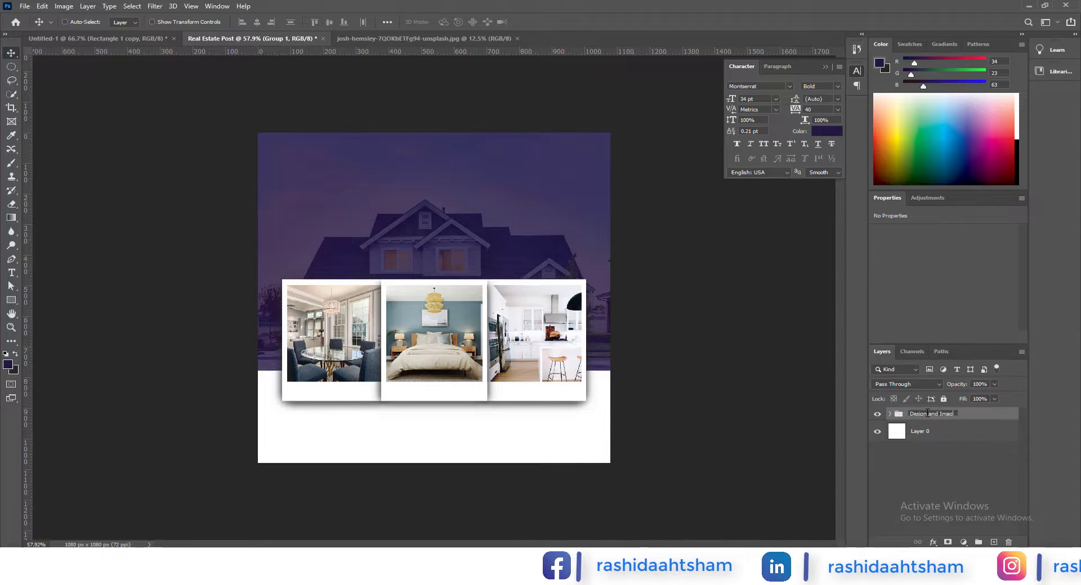
pyautogui.press('Return')
# Add the heading "ELEGANT HOME" on a new layer above the house and set its size to 72 pt.
pyautogui.hotkey('ctrl', 'shift', 'alt', 'n')
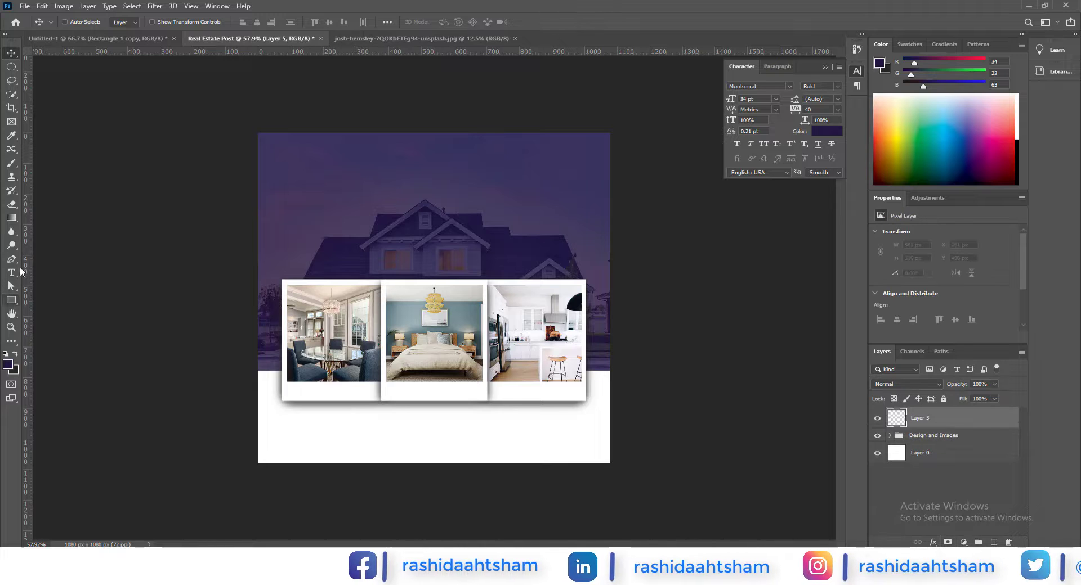
pyautogui.press('t')
pyautogui.click(359, 192)
pyautogui.write('ELEGANT')
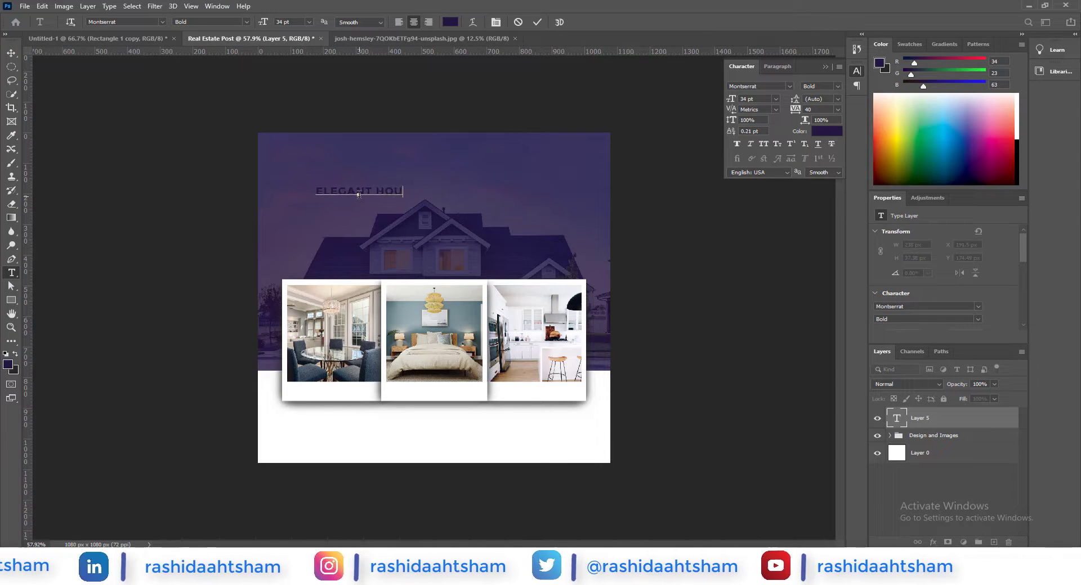
pyautogui.write(' HOME')
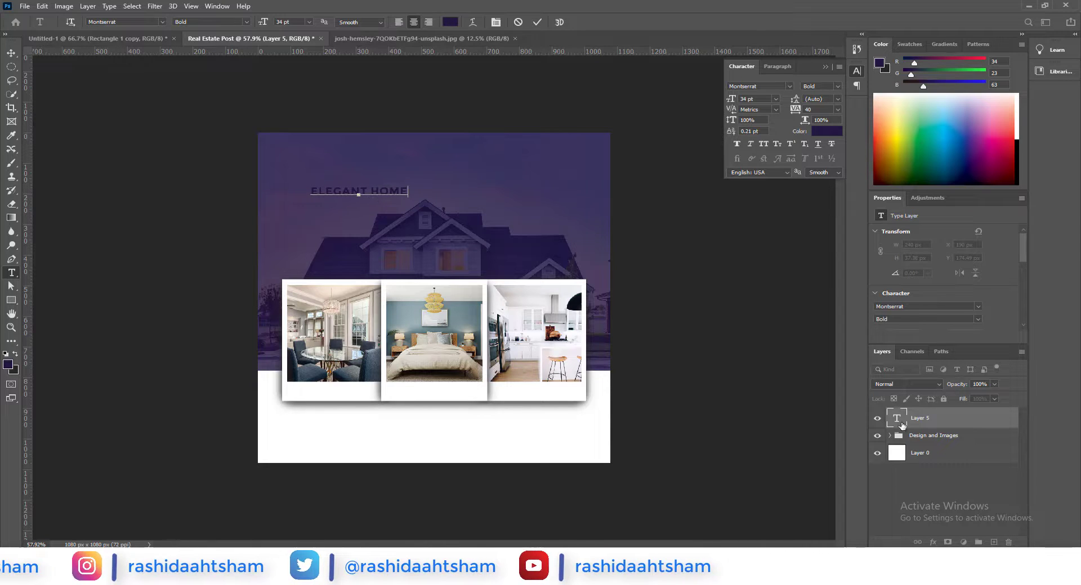
pyautogui.hotkey('ctrl', 'a')
pyautogui.click(309, 22)
pyautogui.click(294, 156)
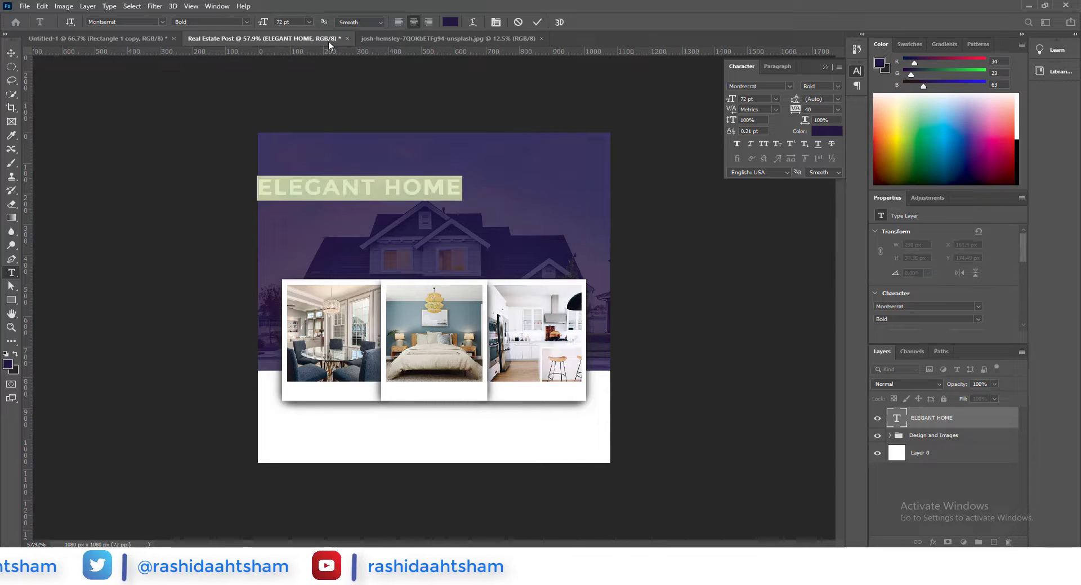
# Recolour the "ELEGANT HOME" heading white and add the line "FOR SALE" at 72 pt directly below it.
pyautogui.click(448, 25)
pyautogui.click(269, 153)
pyautogui.click(514, 152)
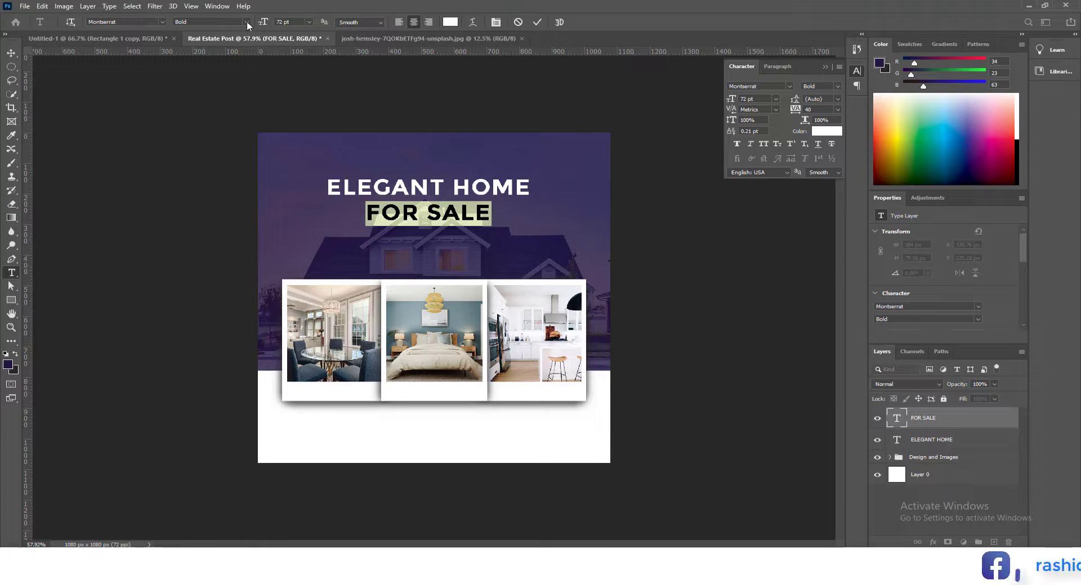
# Set "FOR SALE" to Regular weight and colour it with the yellow f8ca12 taken from the swatch in the Untitled-1 document.
pyautogui.click(149, 39)
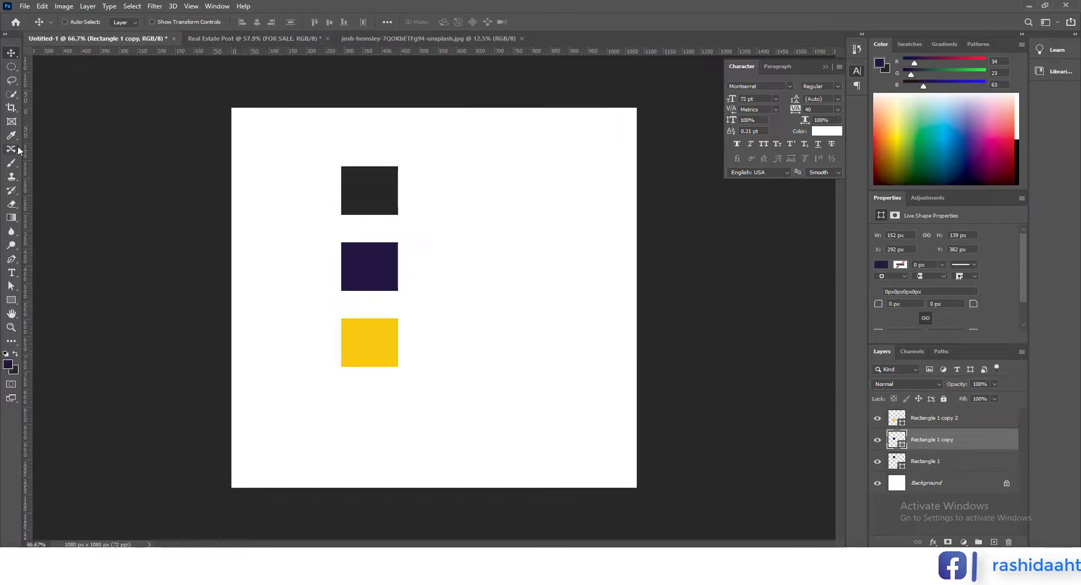
pyautogui.click(12, 366)
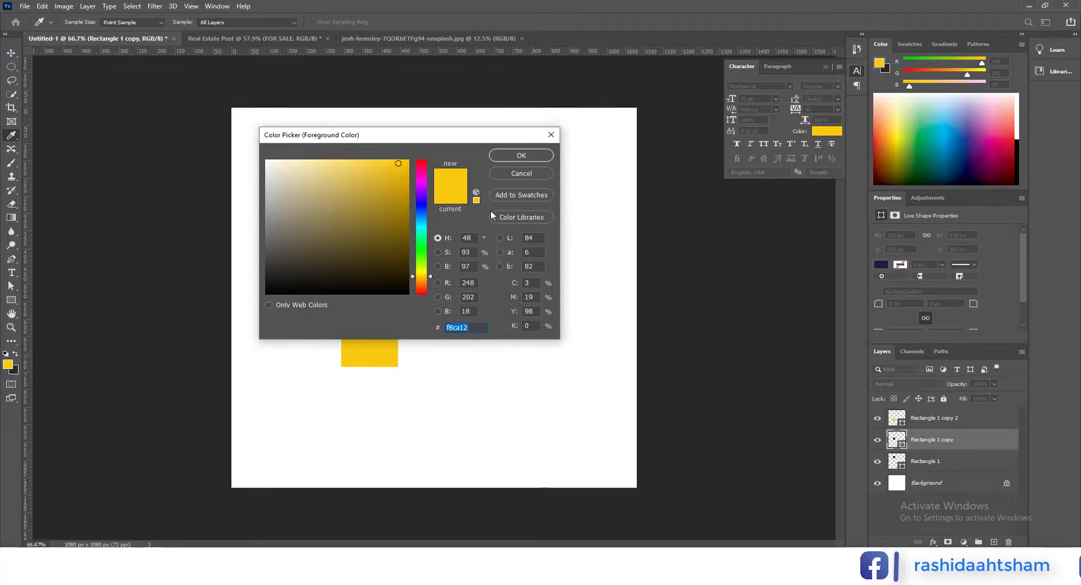
pyautogui.click(544, 160)
pyautogui.click(259, 39)
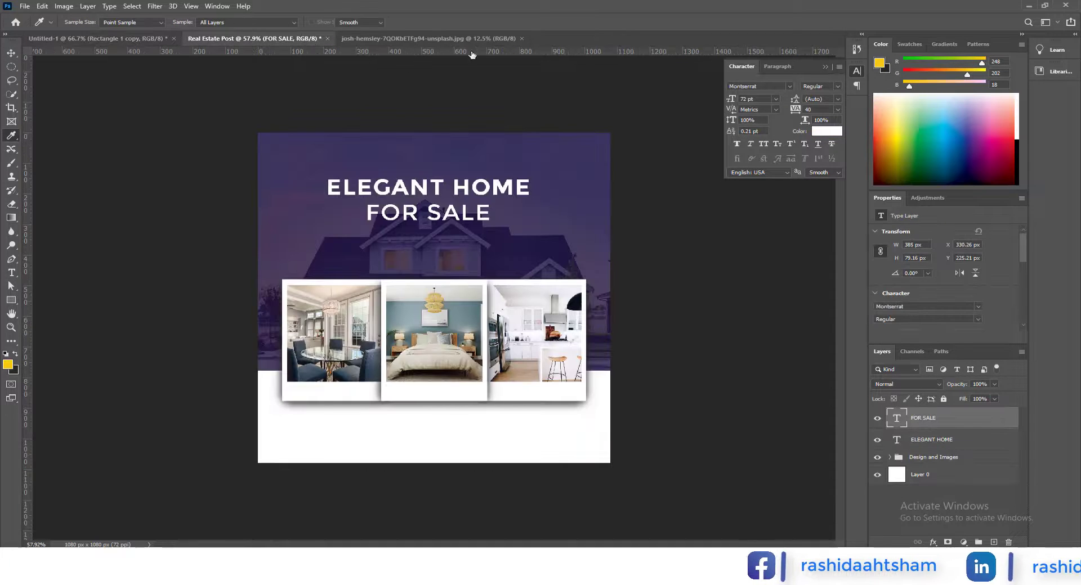
pyautogui.click(451, 23)
pyautogui.write('f8ca12')
pyautogui.click(521, 158)
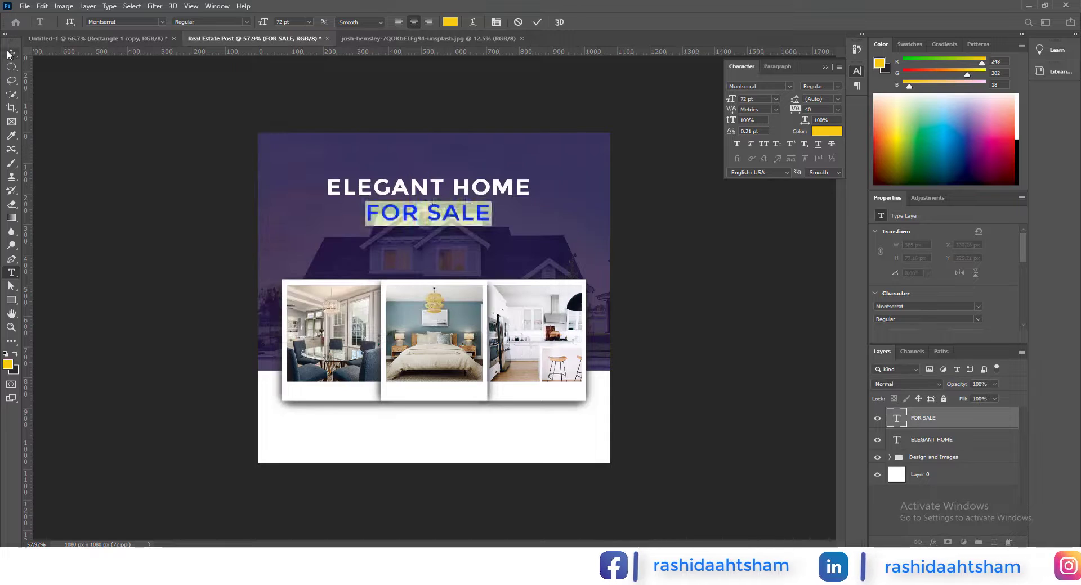
pyautogui.click(11, 53)
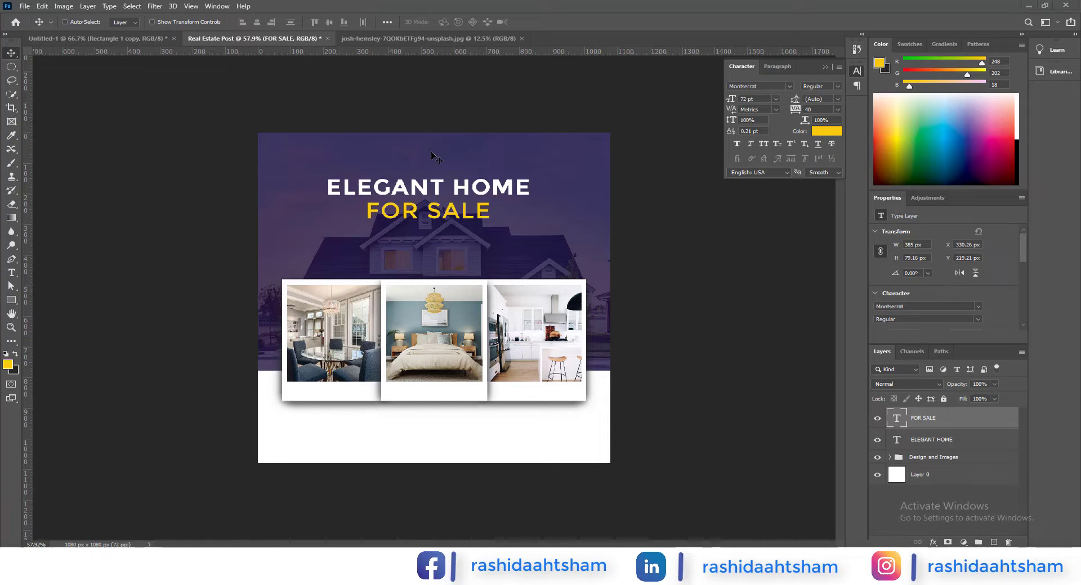
# Add a new text layer below "FOR SALE" containing the Lorem Ipsum passage copied from the Notepad file.
pyautogui.click(994, 543)
pyautogui.press('t')
pyautogui.moveTo(277, 231); pyautogui.dragTo(444, 256)
pyautogui.hotkey('alt', 'Tab')
pyautogui.moveTo(437, 190); pyautogui.dragTo(319, 169)
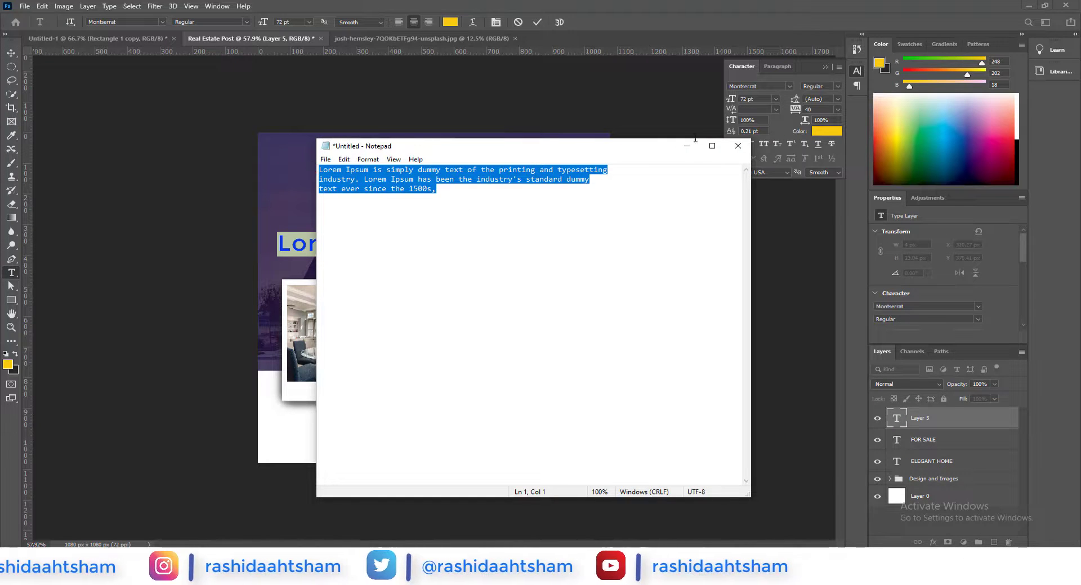
pyautogui.hotkey('ctrl', 'c')
pyautogui.hotkey('alt', 'Tab')
pyautogui.hotkey('ctrl', 'v')
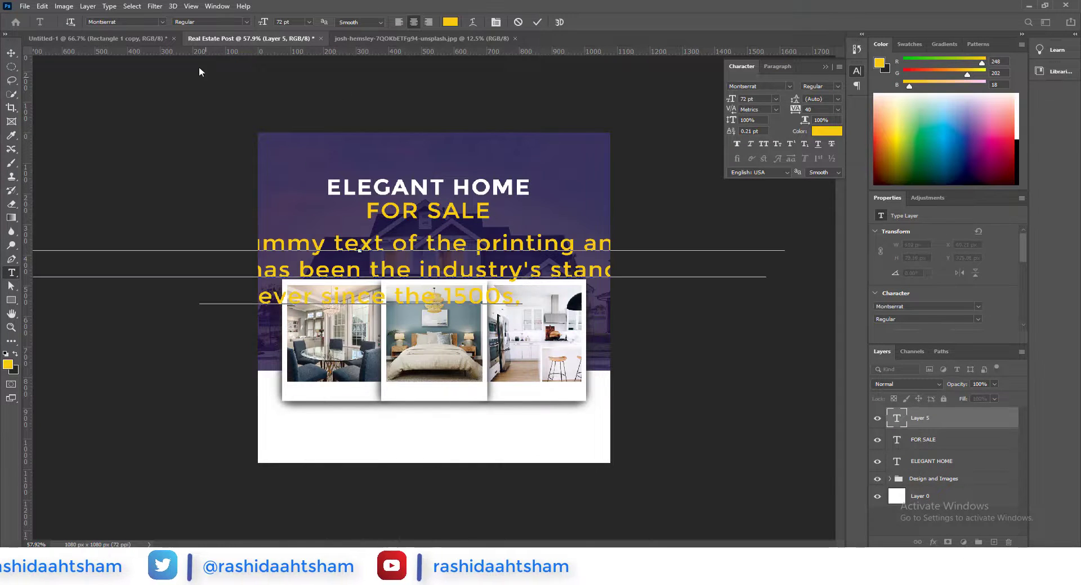
pyautogui.click(11, 53)
# Set the Lorem Ipsum paragraph to 16 pt and colour it white.
pyautogui.doubleClick(897, 418)
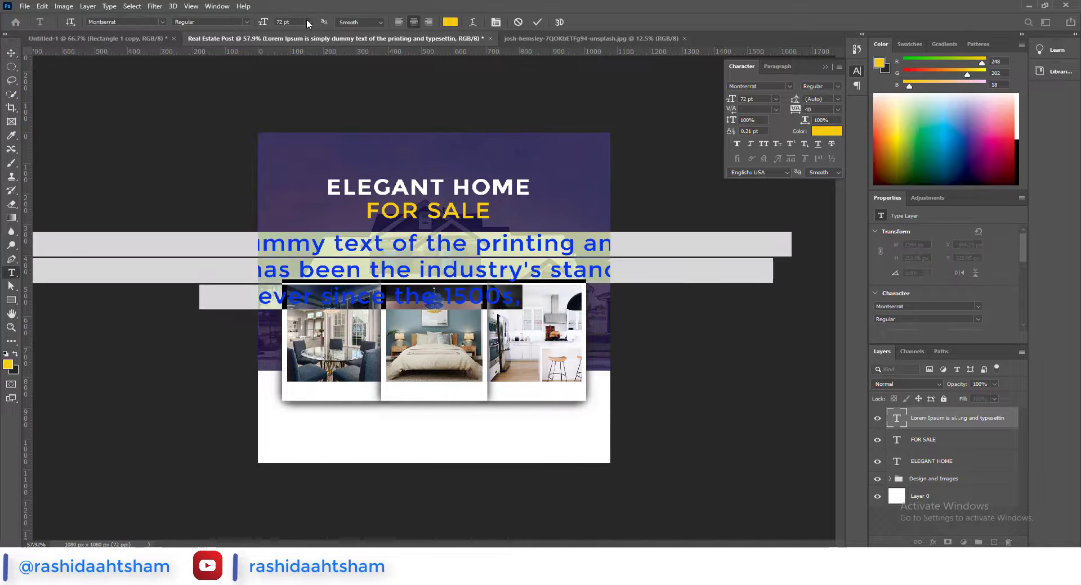
pyautogui.click(309, 22)
pyautogui.click(311, 102)
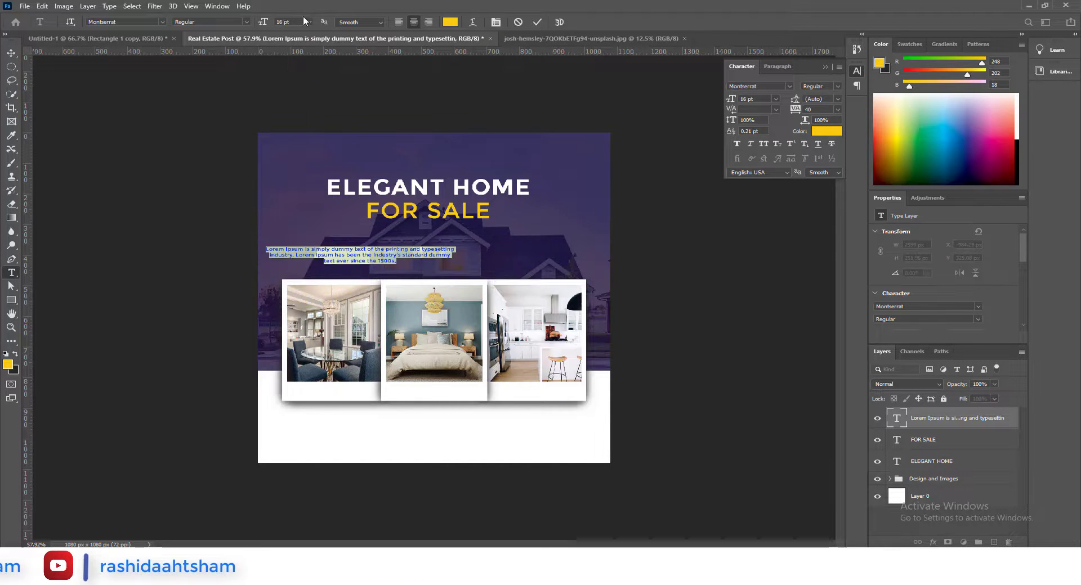
pyautogui.click(451, 24)
pyautogui.click(265, 160)
pyautogui.click(521, 156)
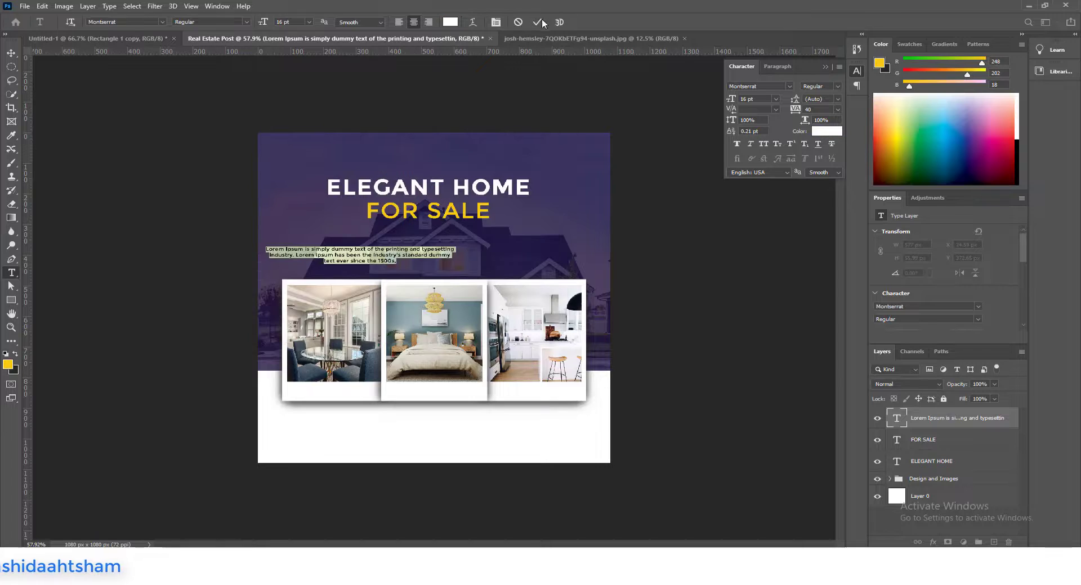
pyautogui.click(538, 22)
# Centre the paragraph beneath "FOR SALE" and group the three text layers under the name "Text".
pyautogui.press('v')
pyautogui.moveTo(405, 242); pyautogui.dragTo(426, 243)
pyautogui.press('Up')
pyautogui.press('Up')
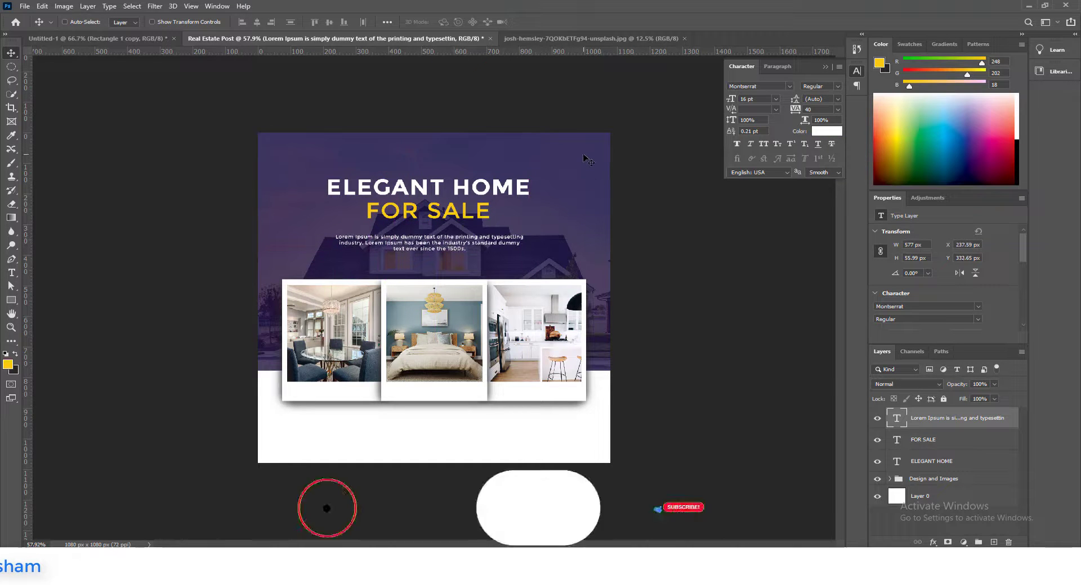
pyautogui.keyDown('shift'); pyautogui.click(934, 461); pyautogui.keyUp('shift')
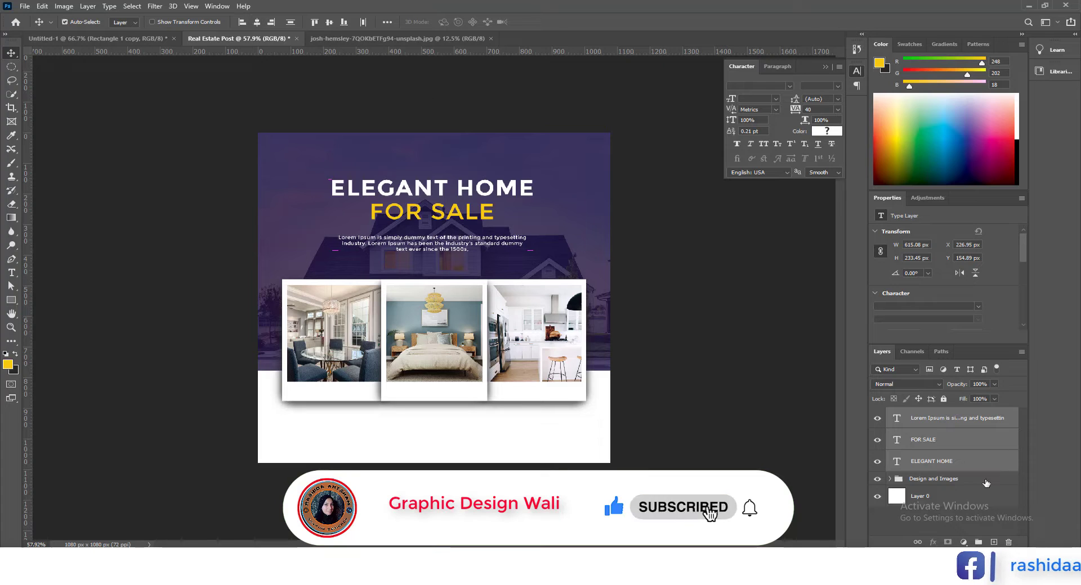
pyautogui.hotkey('ctrl', 'g')
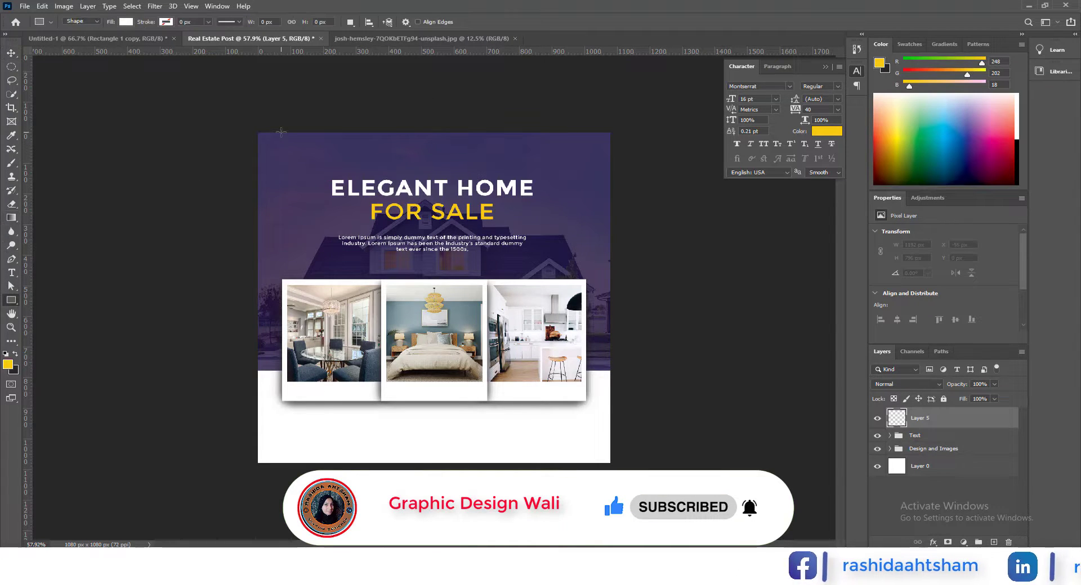
# Draw a rectangle about 169 by 194 px at the design's top edge above the first card and fill it yellow.
pyautogui.moveTo(335, 190); pyautogui.dragTo(336, 191)
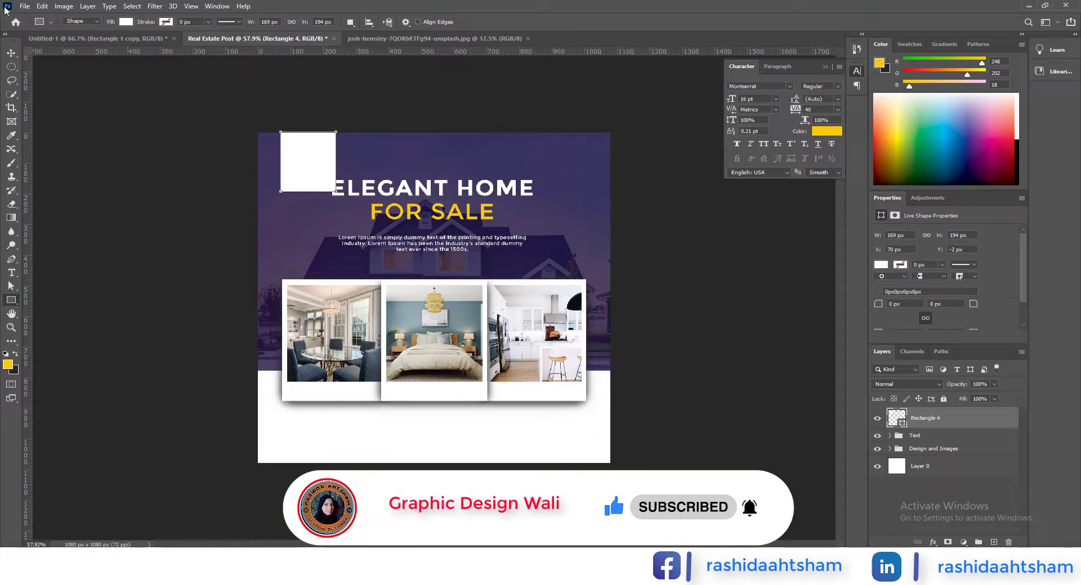
pyautogui.click(128, 24)
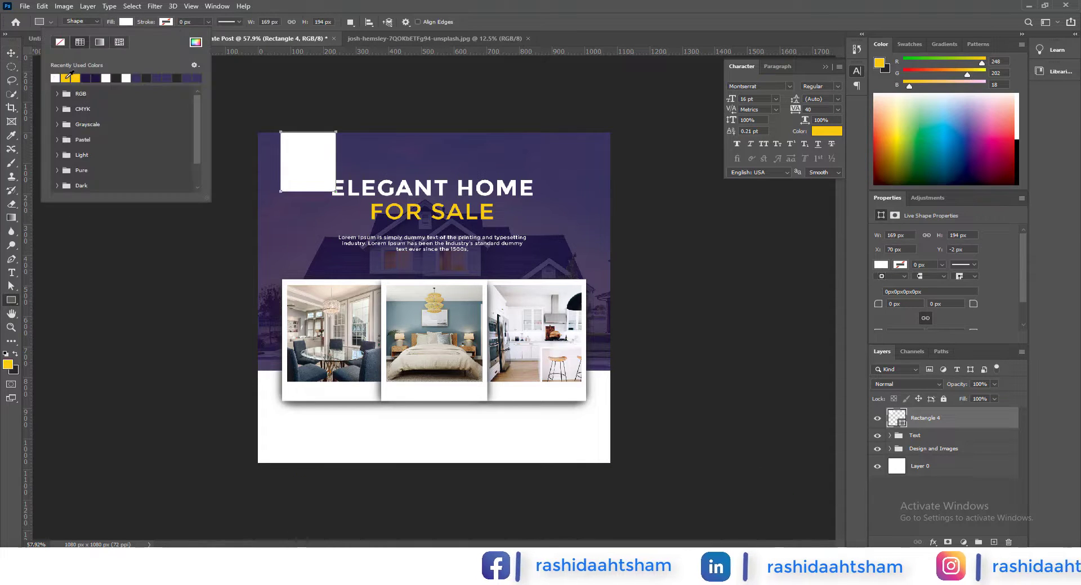
pyautogui.click(65, 79)
# Move the Text group down and slightly right so the heading clears the yellow rectangle.
pyautogui.click(12, 53)
pyautogui.click(920, 438)
pyautogui.moveTo(459, 225); pyautogui.dragTo(466, 239)
pyautogui.press('Right')
pyautogui.press('Right')
pyautogui.press('Right')
pyautogui.press('Right')
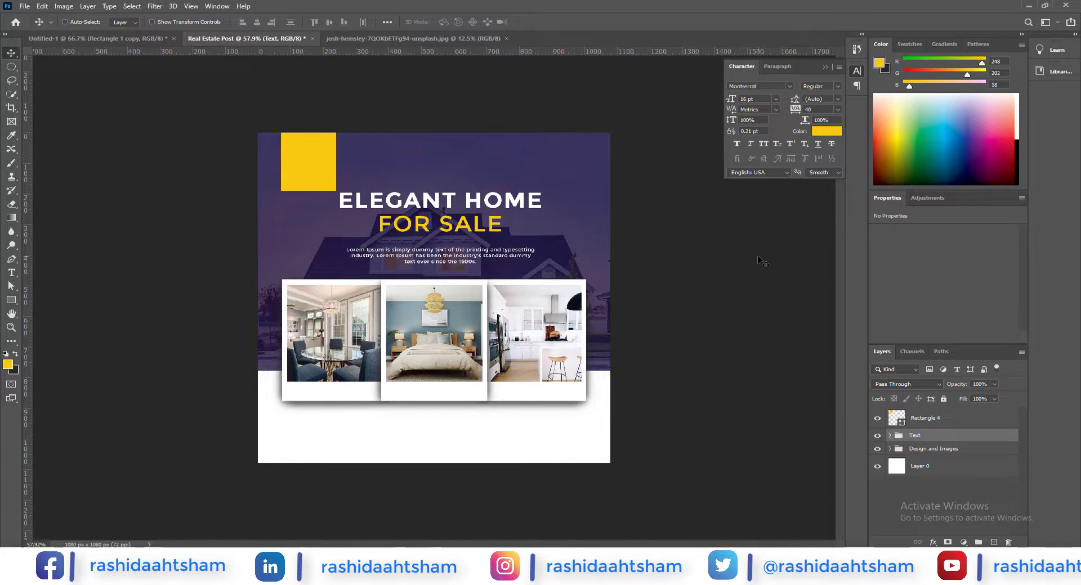
# Shorten the yellow rectangle from its lower edge to about 90% of its height.
pyautogui.click(968, 421)
pyautogui.hotkey('ctrl', 't')
pyautogui.moveTo(315, 192); pyautogui.dragTo(314, 185)
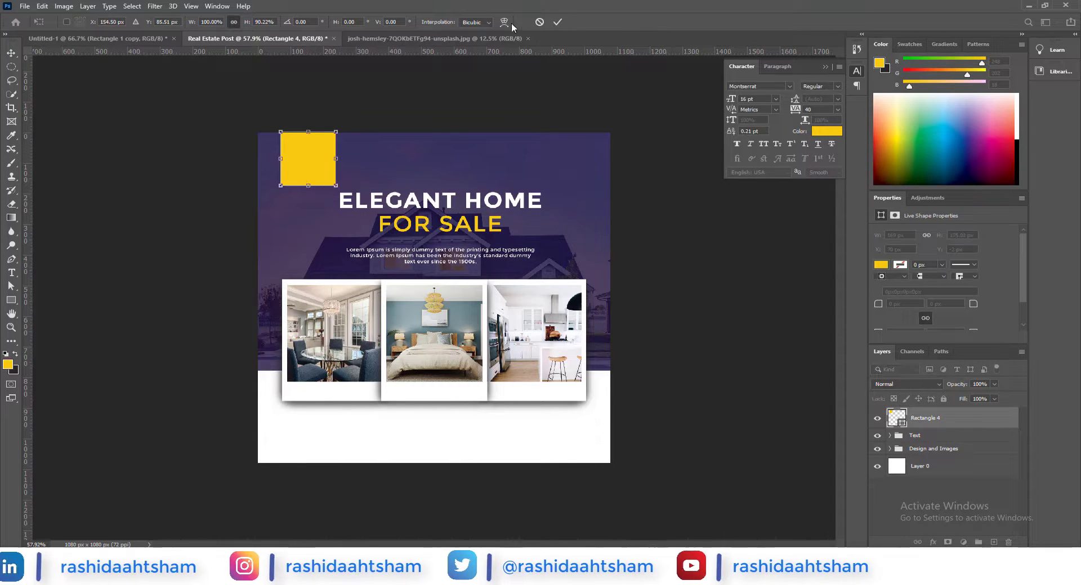
pyautogui.click(557, 21)
# Add the text "LOGO" in white ffffff on a new layer over the yellow rectangle.
pyautogui.click(994, 542)
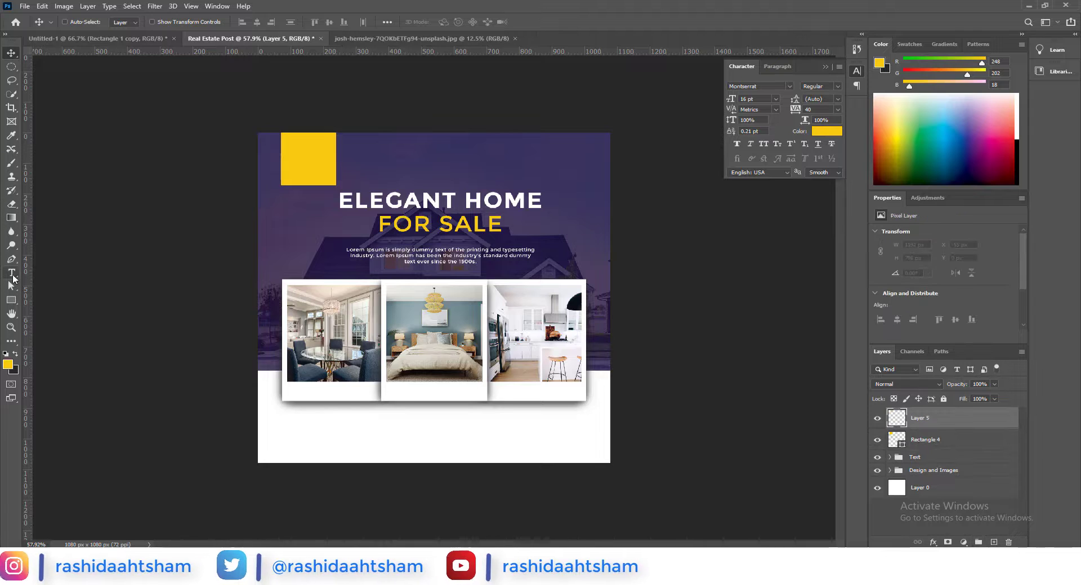
pyautogui.click(11, 272)
pyautogui.click(290, 154)
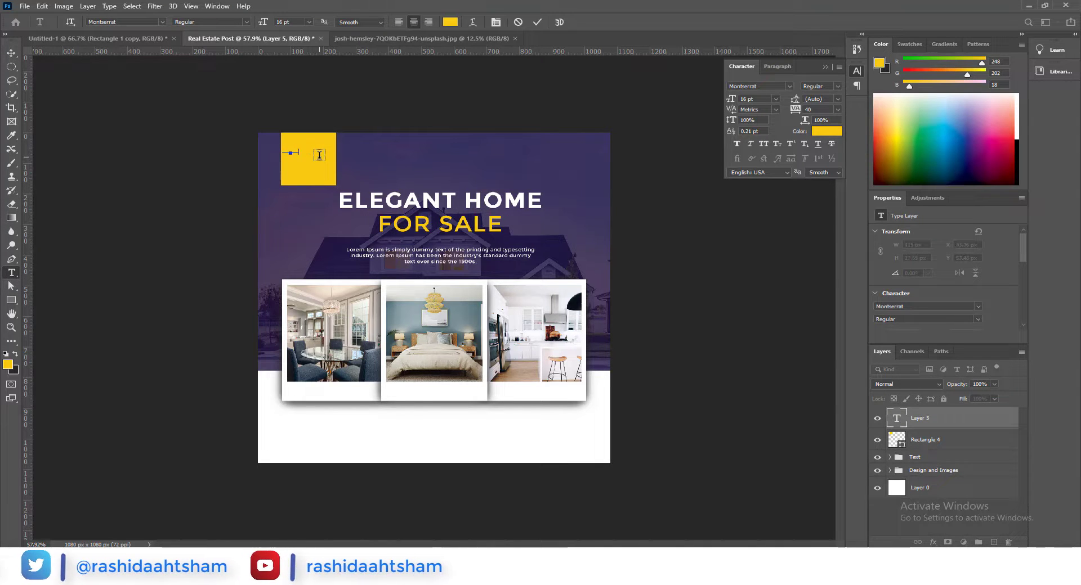
pyautogui.click(451, 22)
pyautogui.write('ffffff')
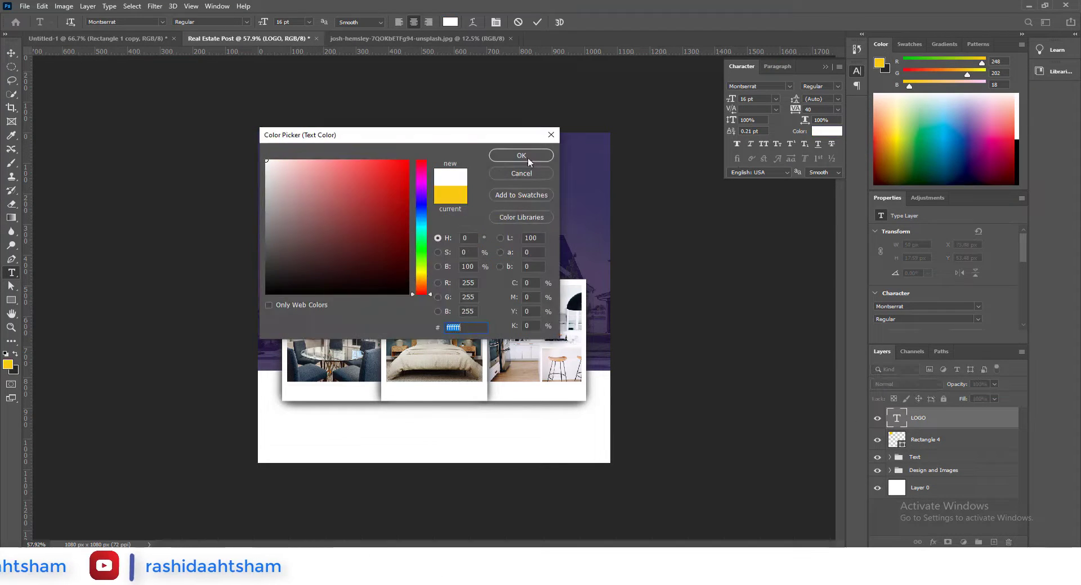
pyautogui.click(521, 158)
# Set "LOGO" to 48 pt Bold and centre it horizontally in the upper part of the yellow rectangle.
pyautogui.click(308, 22)
pyautogui.click(289, 131)
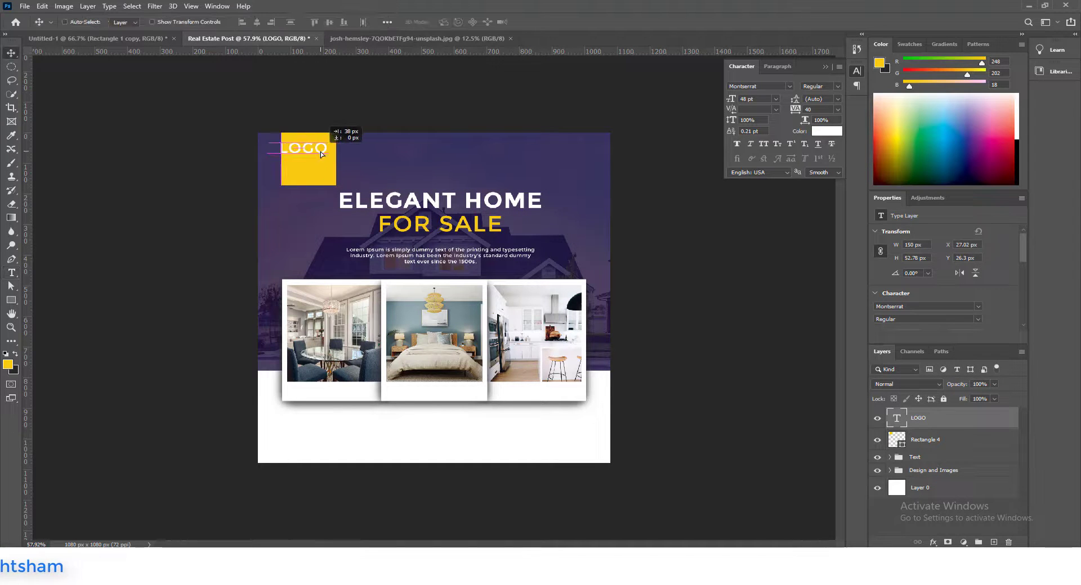
pyautogui.moveTo(319, 151); pyautogui.dragTo(323, 151)
pyautogui.doubleClick(322, 151)
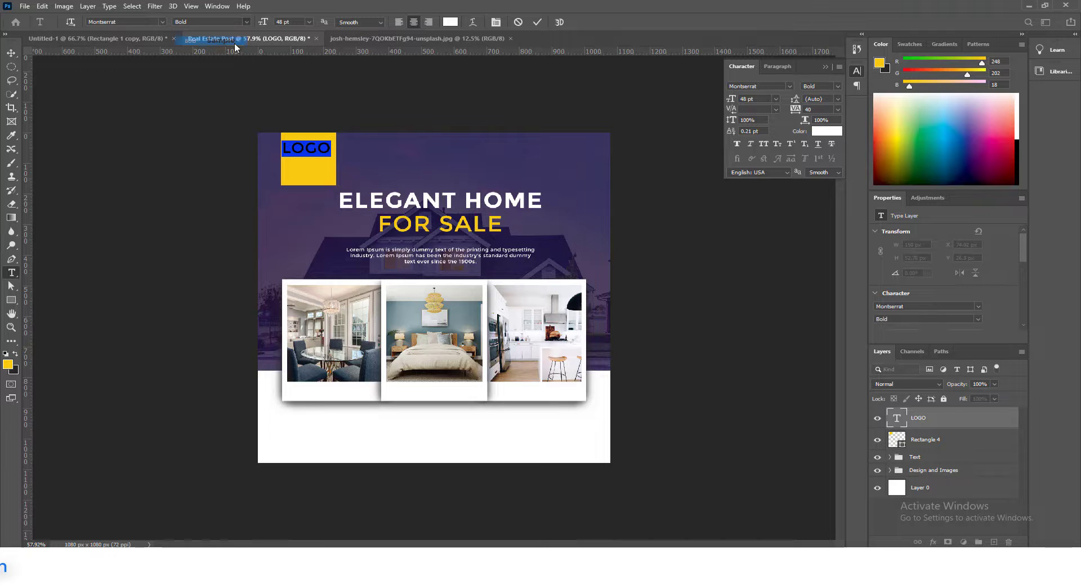
pyautogui.click(537, 22)
# Duplicate the "LOGO" text directly below itself and change the copy's wording to "HERE".
pyautogui.scroll(5, 263, 79)
pyautogui.moveTo(259, 109); pyautogui.dragTo(261, 175)
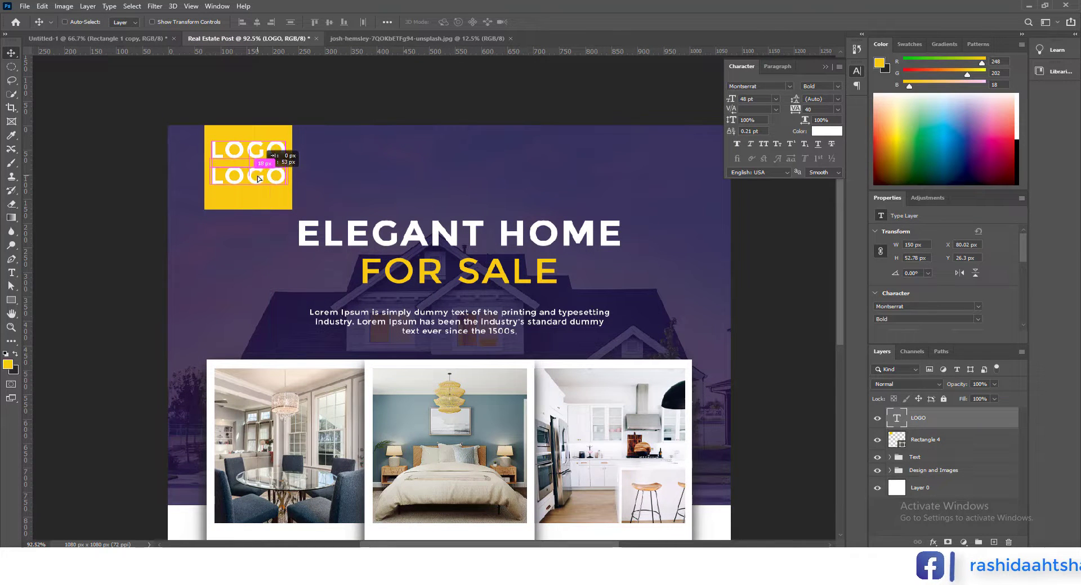
pyautogui.doubleClick(894, 417)
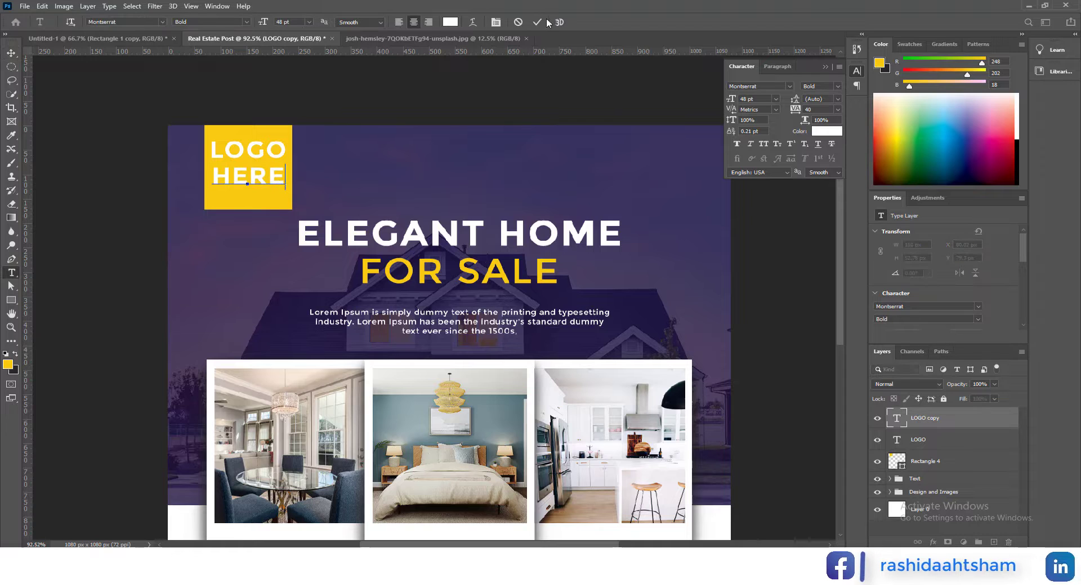
pyautogui.hotkey('ctrl', 'Return')
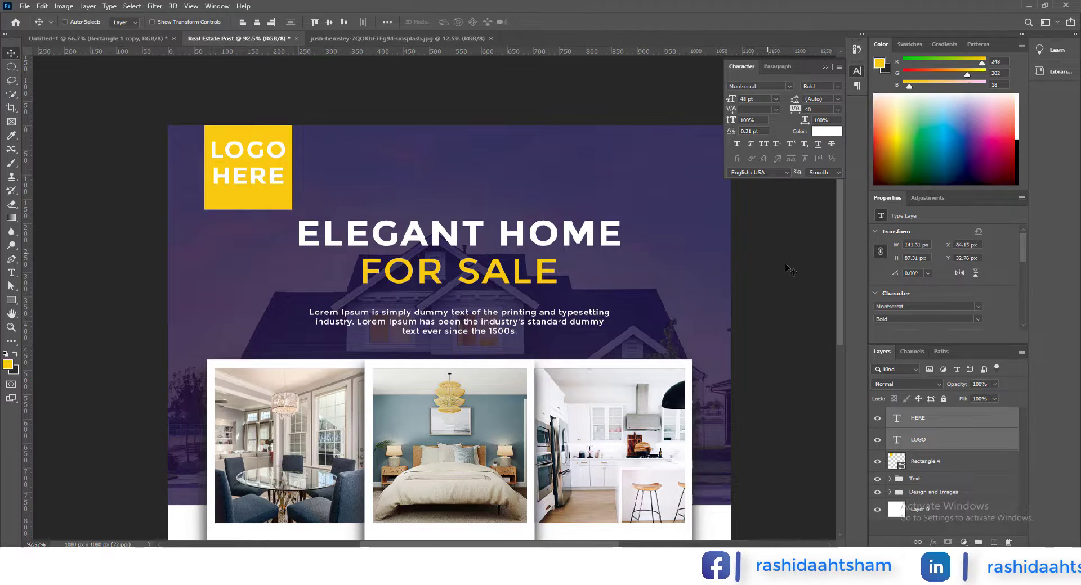
# Sample the dark grey swatch in the Untitled-1 document and copy its colour code 262626.
pyautogui.click(138, 39)
pyautogui.click(12, 135)
pyautogui.click(373, 185)
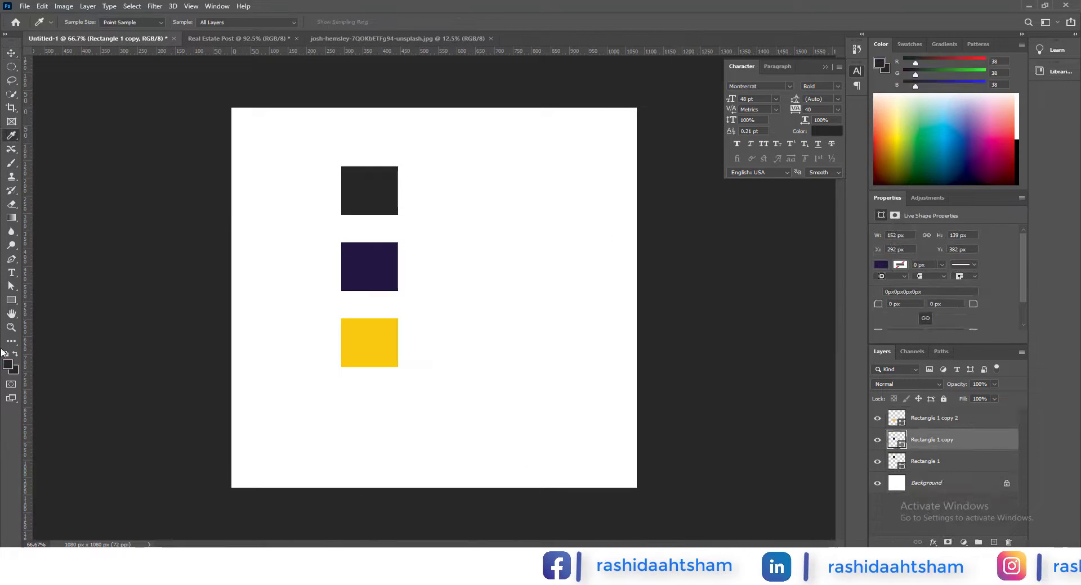
pyautogui.click(8, 365)
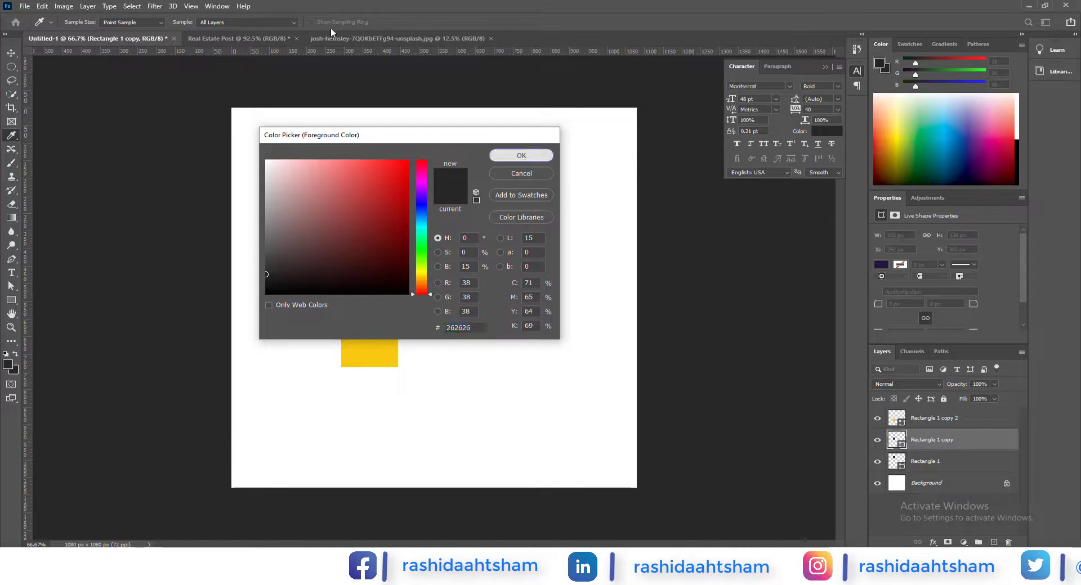
pyautogui.click(514, 152)
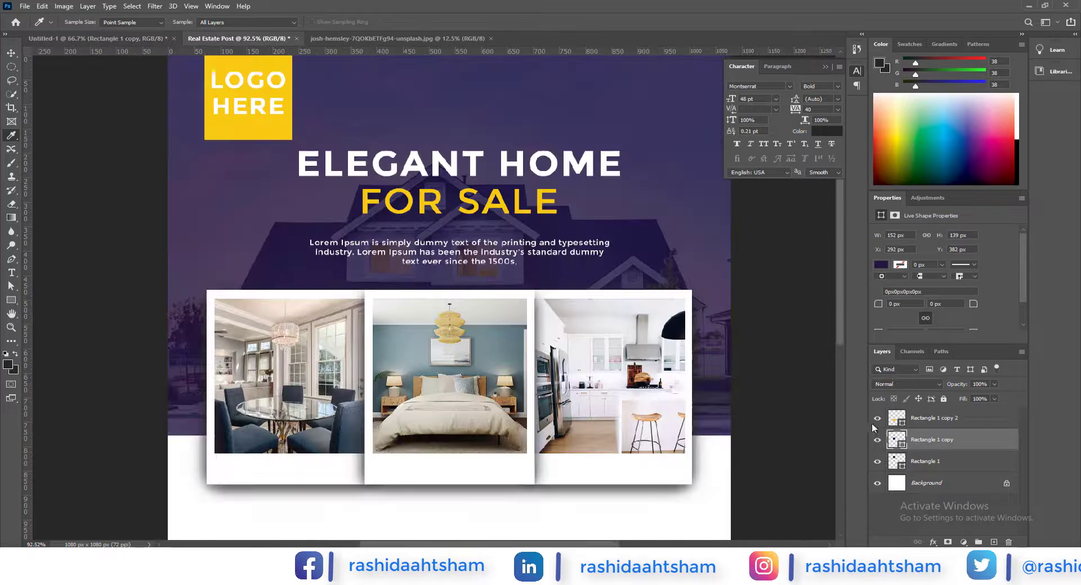
# Recolour both the "LOGO" and "HERE" texts dark grey 262626 in the Real Estate Post document.
pyautogui.doubleClick(896, 439)
pyautogui.click(450, 22)
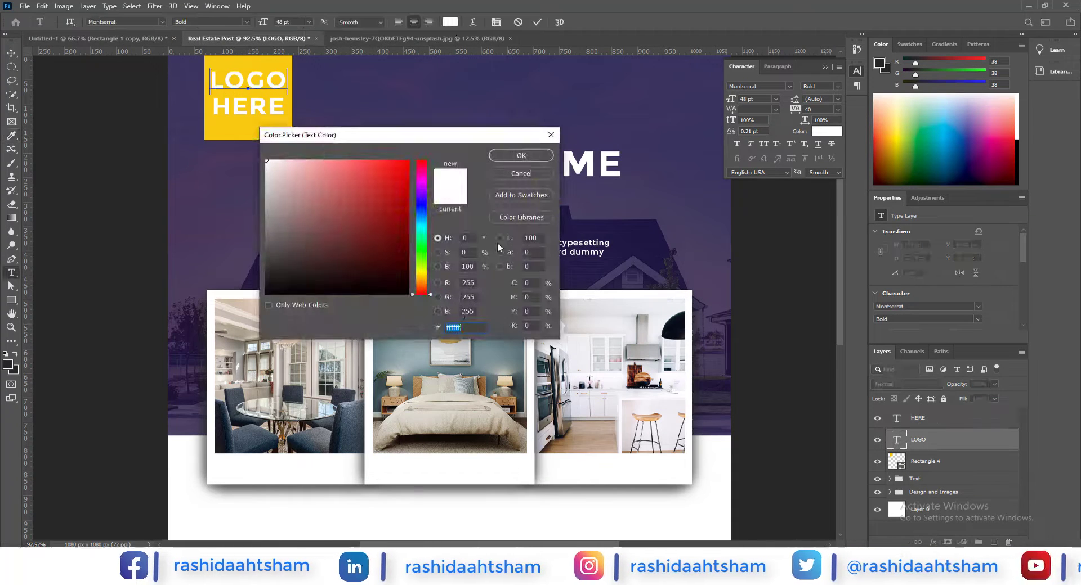
pyautogui.hotkey('ctrl', 'v')
pyautogui.press('Return')
pyautogui.doubleClick(896, 418)
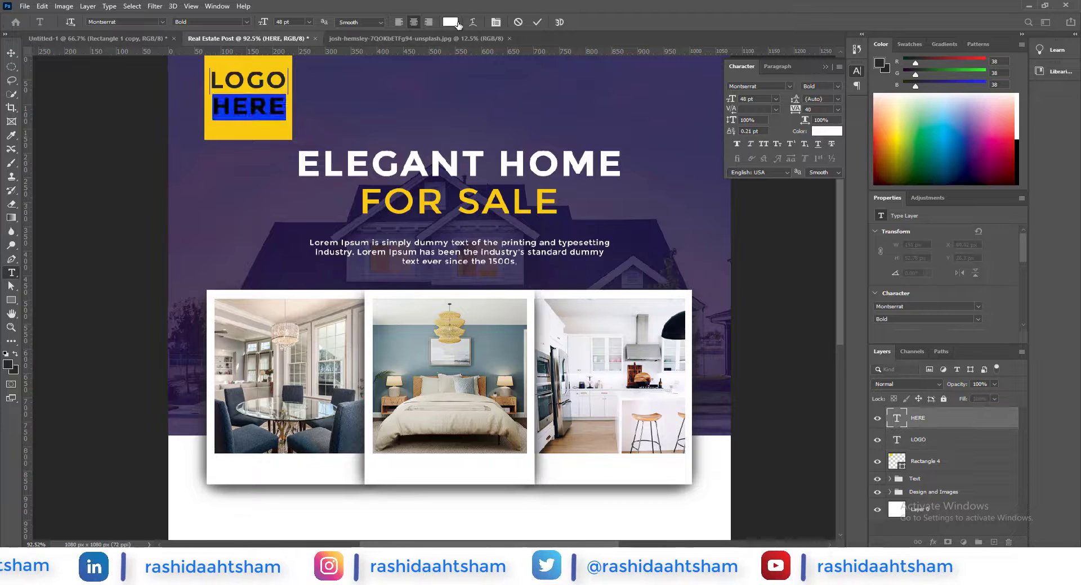
pyautogui.click(449, 21)
pyautogui.hotkey('ctrl', 'v')
pyautogui.press('Return')
pyautogui.click(537, 22)
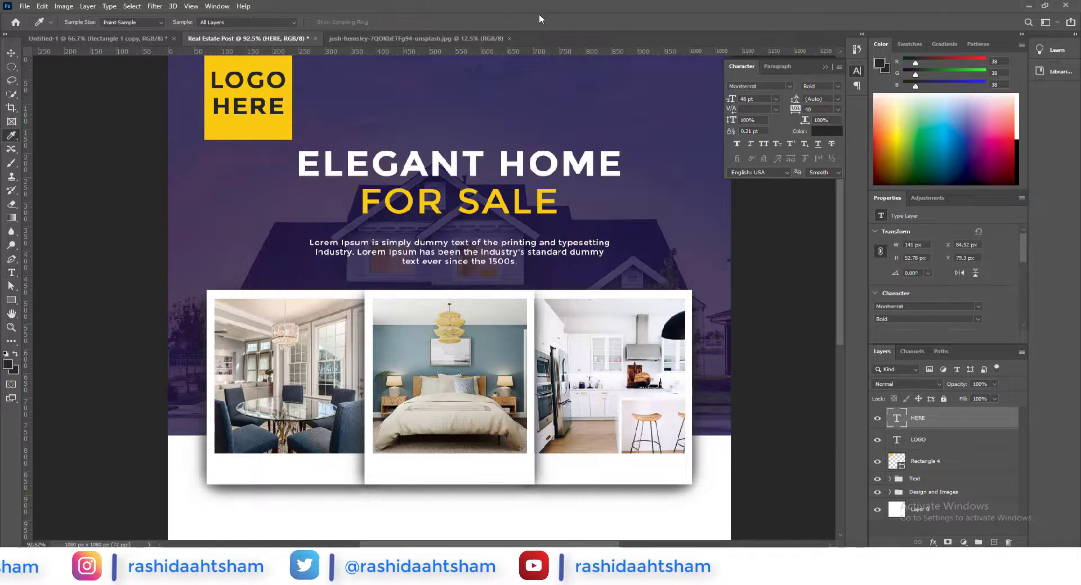
# Nudge "HERE" up closer to "LOGO" and centre the two words vertically within the yellow rectangle.
pyautogui.press('v')
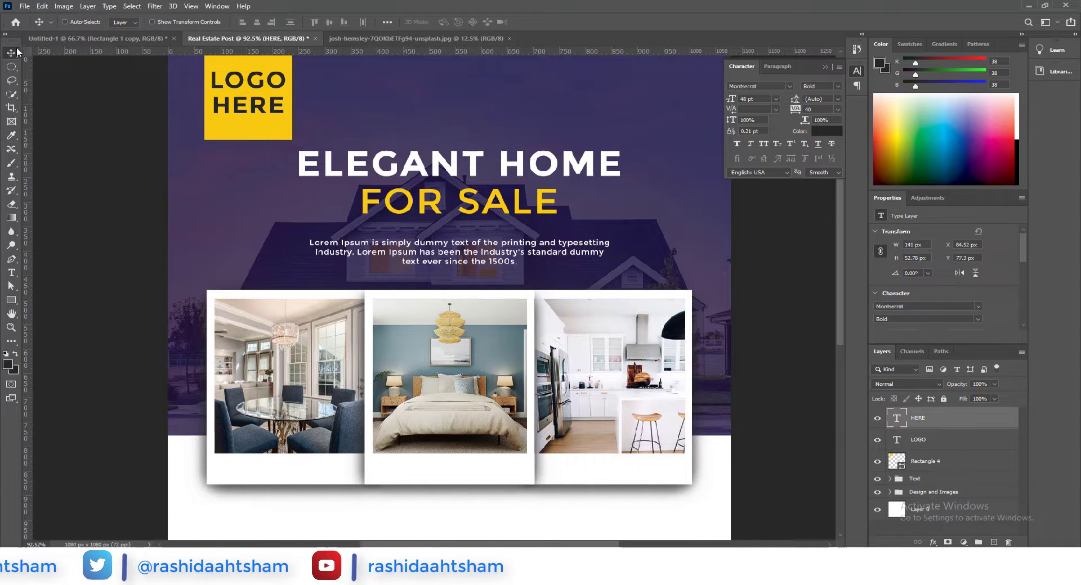
pyautogui.press('Up')
pyautogui.press('Up')
pyautogui.press('Up')
pyautogui.press('Up')
pyautogui.press('Up')
pyautogui.press('Up')
pyautogui.keyDown('shift'); pyautogui.click(908, 438); pyautogui.keyUp('shift')
pyautogui.scroll(-2, 259, 119)
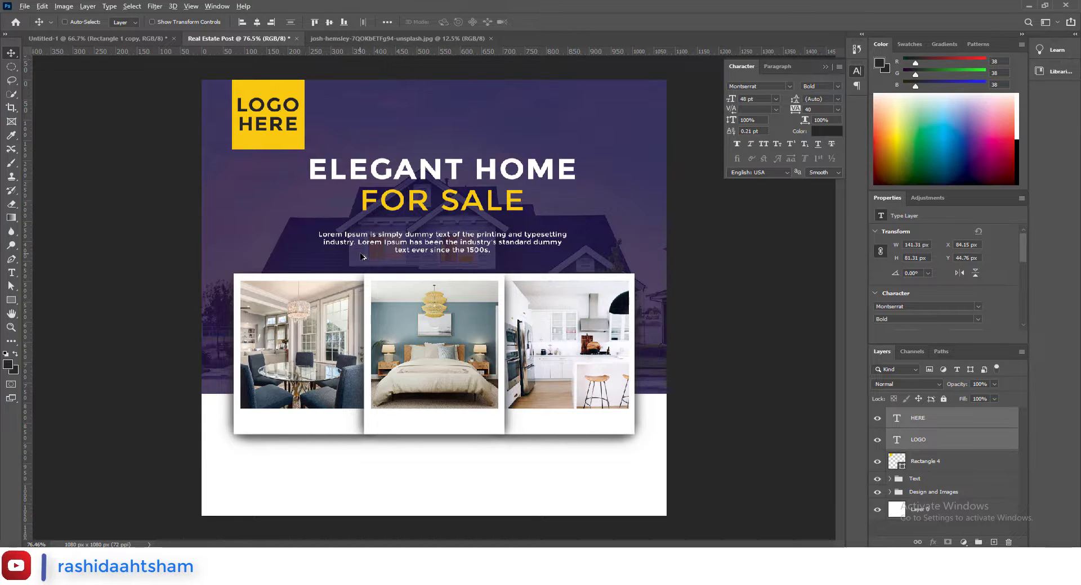
pyautogui.scroll(-1, 363, 257)
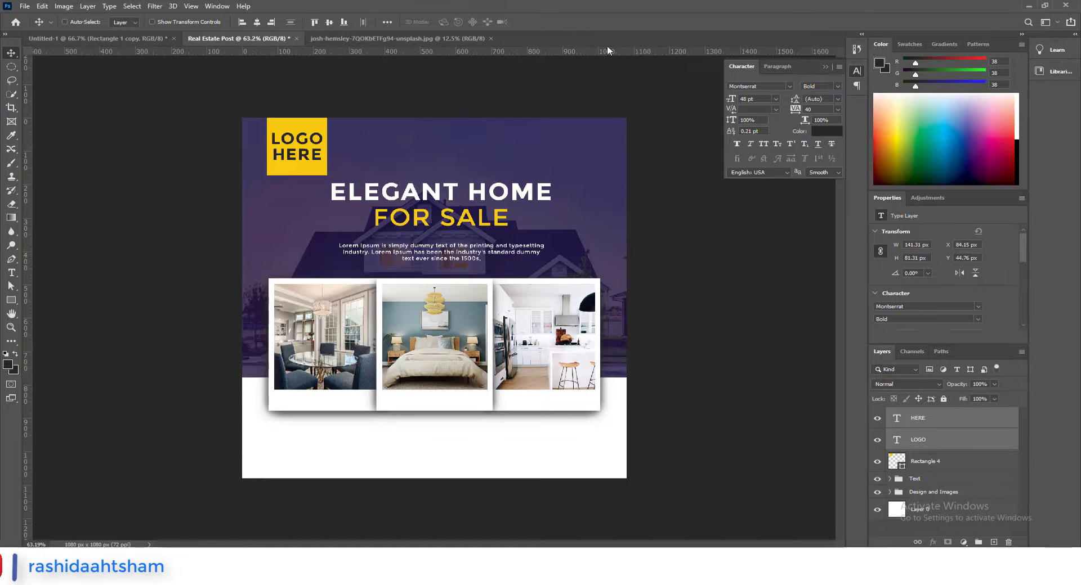
# Group the "LOGO" and "HERE" texts with the yellow rectangle and rename the group as Logo.
pyautogui.click(942, 466)
pyautogui.keyDown('shift'); pyautogui.click(928, 441); pyautogui.keyUp('shift')
pyautogui.hotkey('ctrl', 'g')
pyautogui.hotkey('ctrl', 'z')
pyautogui.keyDown('ctrl'); pyautogui.click(931, 465); pyautogui.keyUp('ctrl')
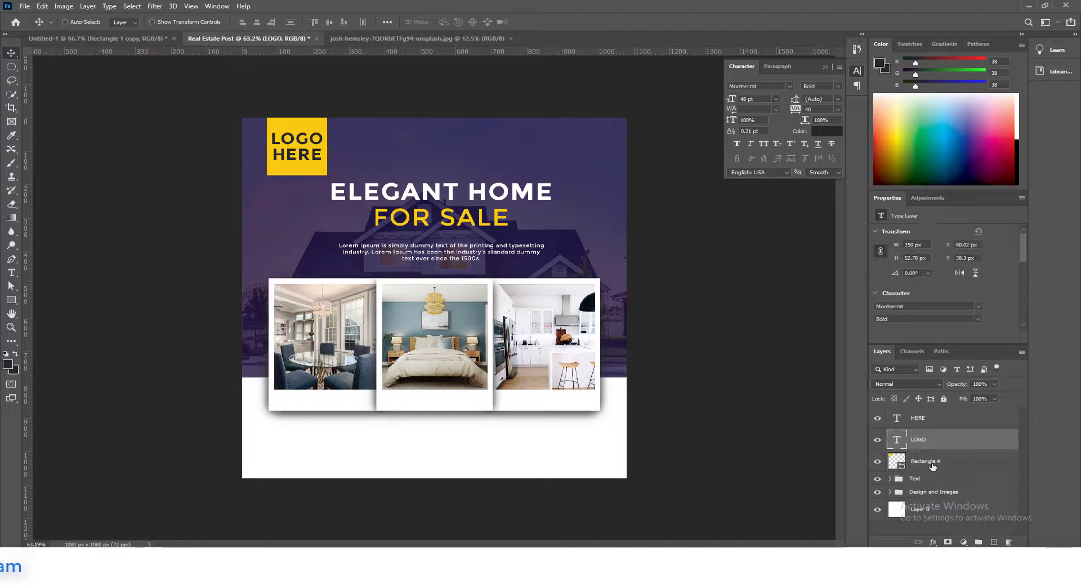
pyautogui.click(932, 465)
pyautogui.keyDown('shift'); pyautogui.click(934, 426); pyautogui.keyUp('shift')
pyautogui.hotkey('ctrl', 'g')
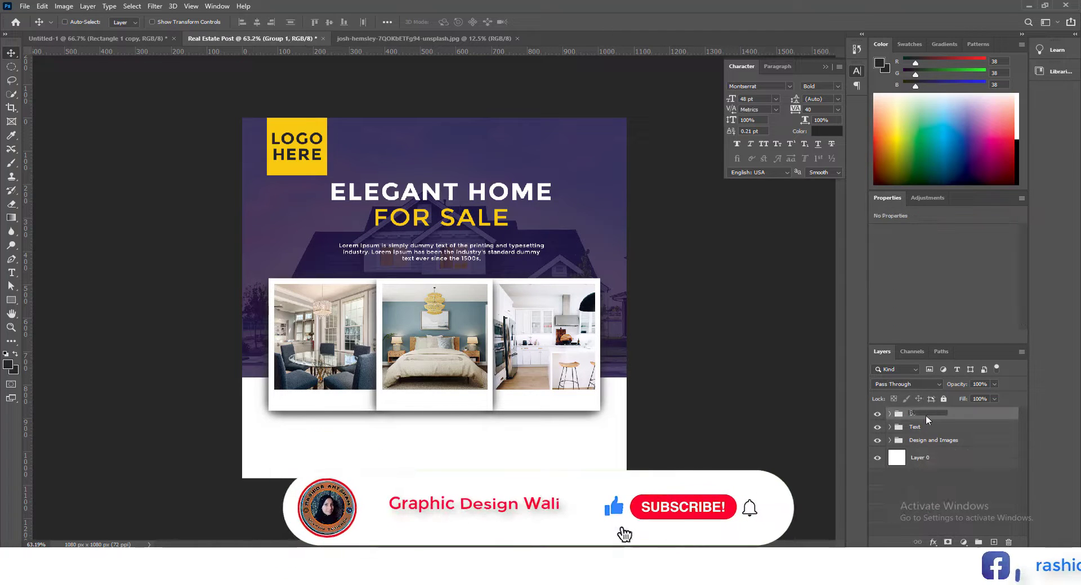
pyautogui.doubleClick(912, 415)
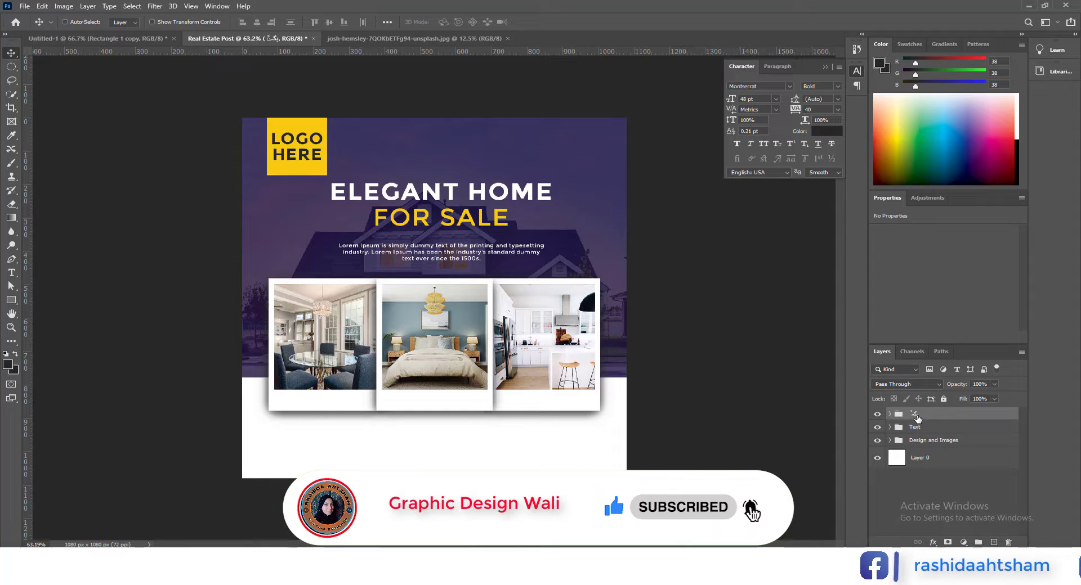
# Draw a rounded rectangle about 203 by 52 px with 10 px corners in the white area below the middle photo card.
pyautogui.hotkey('ctrl', 'shift', 'alt', 'n')
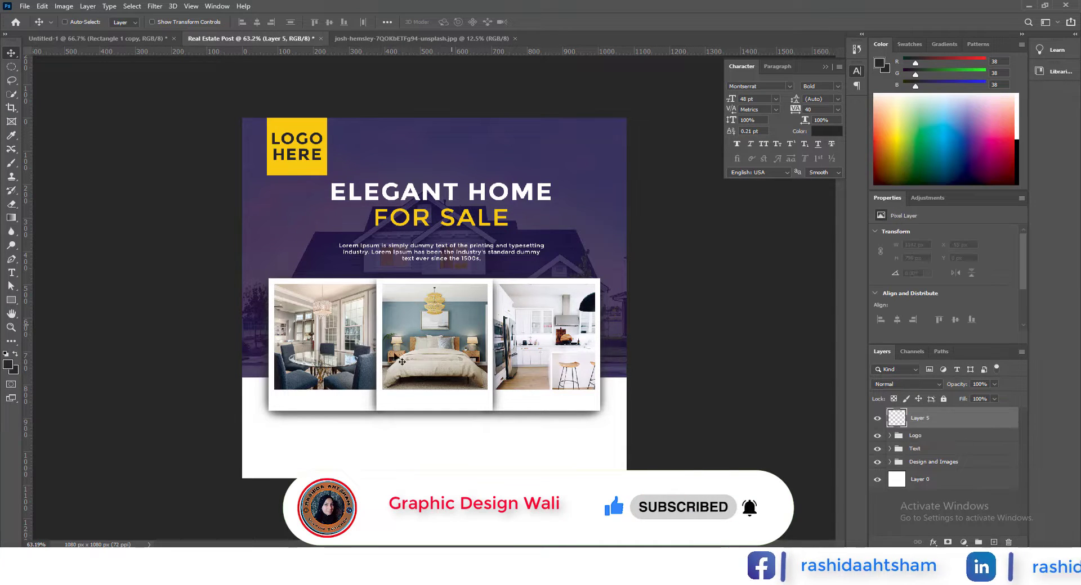
pyautogui.rightClick(10, 303)
pyautogui.click(62, 310)
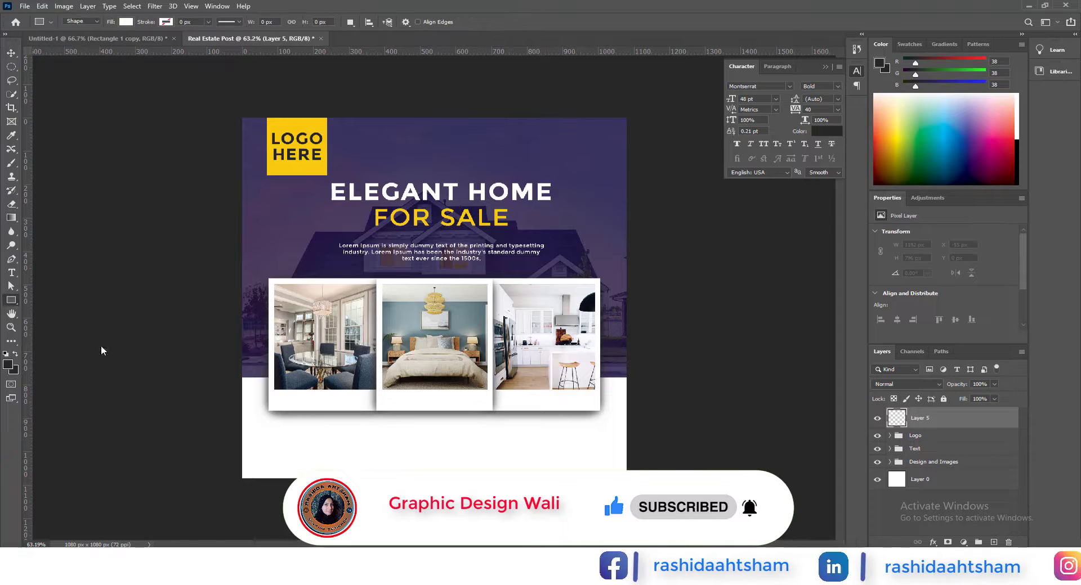
pyautogui.scroll(4, 423, 455)
pyautogui.moveTo(407, 488); pyautogui.dragTo(471, 438)
# Fill the rounded rectangle with dark purple and move it up to Y 961 px.
pyautogui.press('v')
pyautogui.click(11, 300)
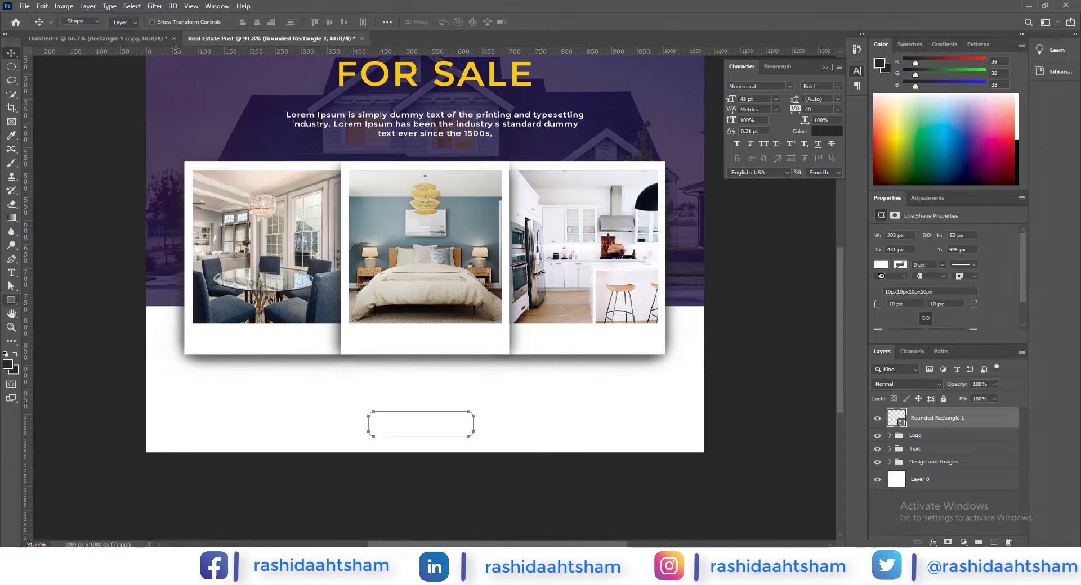
pyautogui.click(126, 21)
pyautogui.click(111, 78)
pyautogui.press('Escape')
pyautogui.press('v')
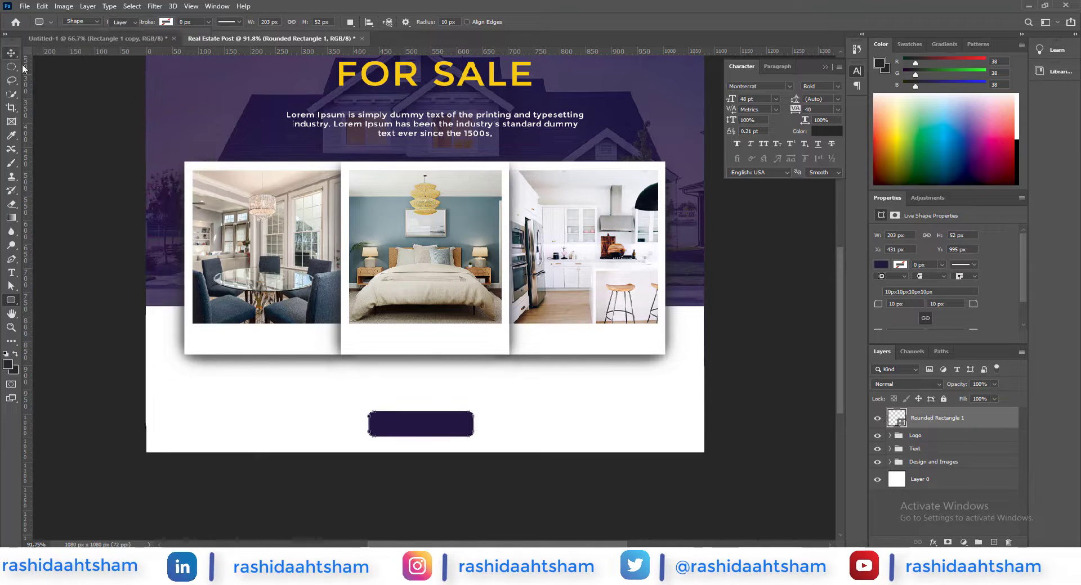
pyautogui.moveTo(451, 406); pyautogui.dragTo(454, 400)
pyautogui.press('Up')
pyautogui.press('Up')
pyautogui.press('Up')
pyautogui.press('Up')
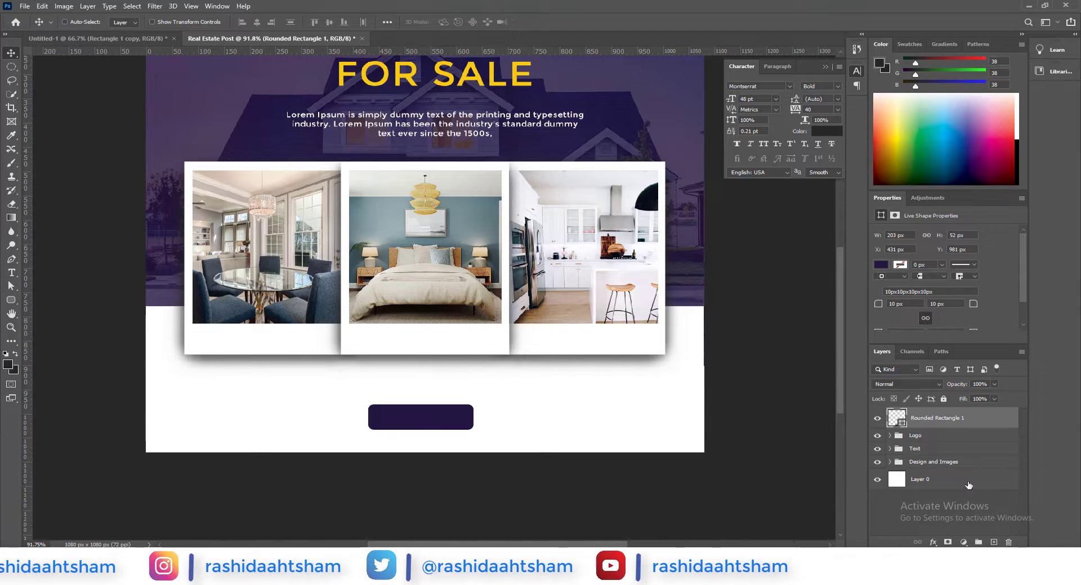
# Add the text "BOOK NOW" over the dark purple rounded rectangle and set its size to 24 pt.
pyautogui.click(993, 542)
pyautogui.click(11, 273)
pyautogui.click(384, 420)
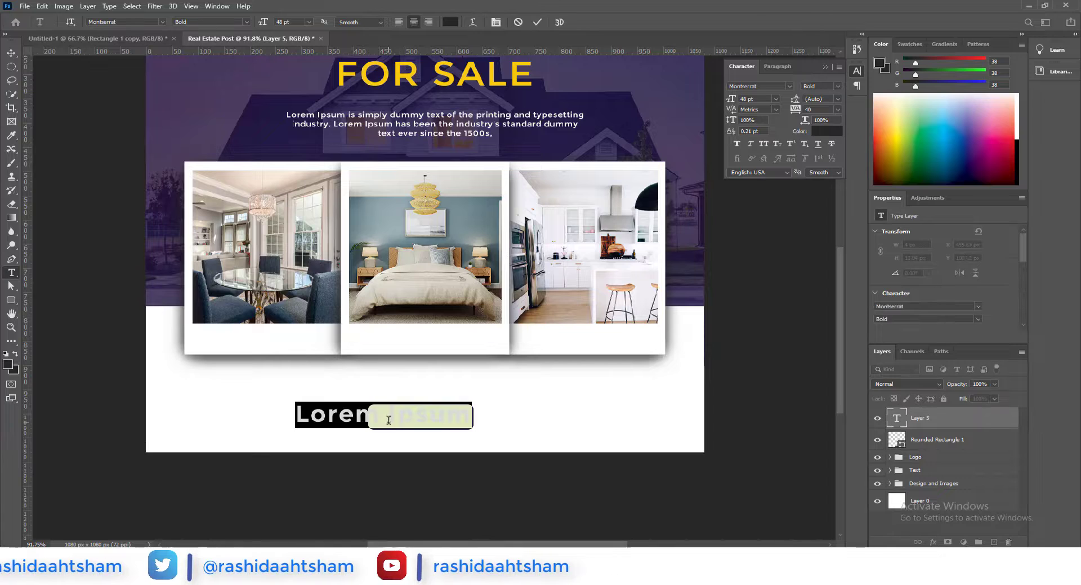
pyautogui.write('BOOK NOW')
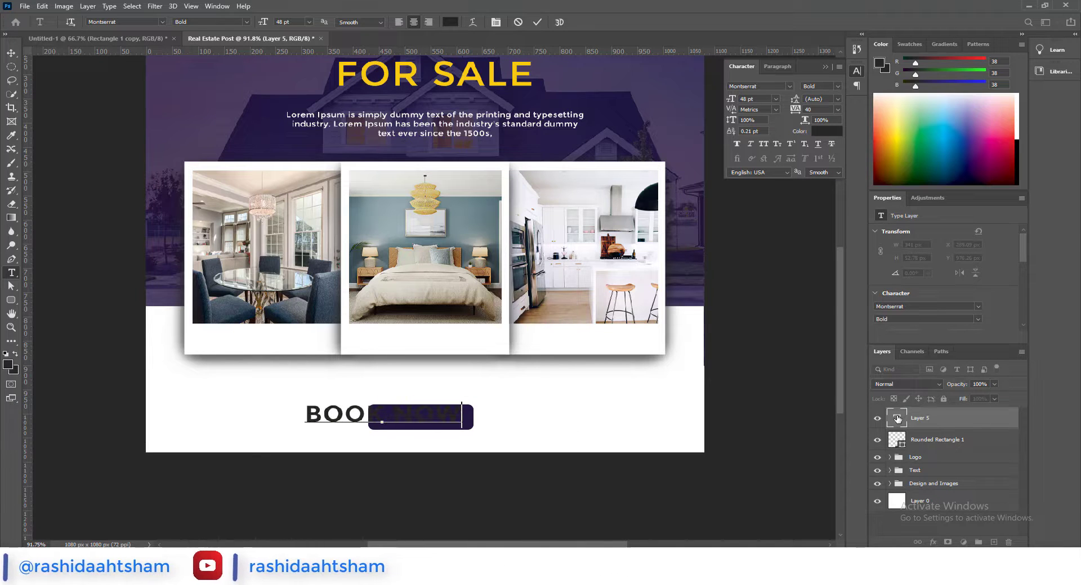
pyautogui.hotkey('ctrl', 'a')
pyautogui.click(308, 22)
pyautogui.click(304, 117)
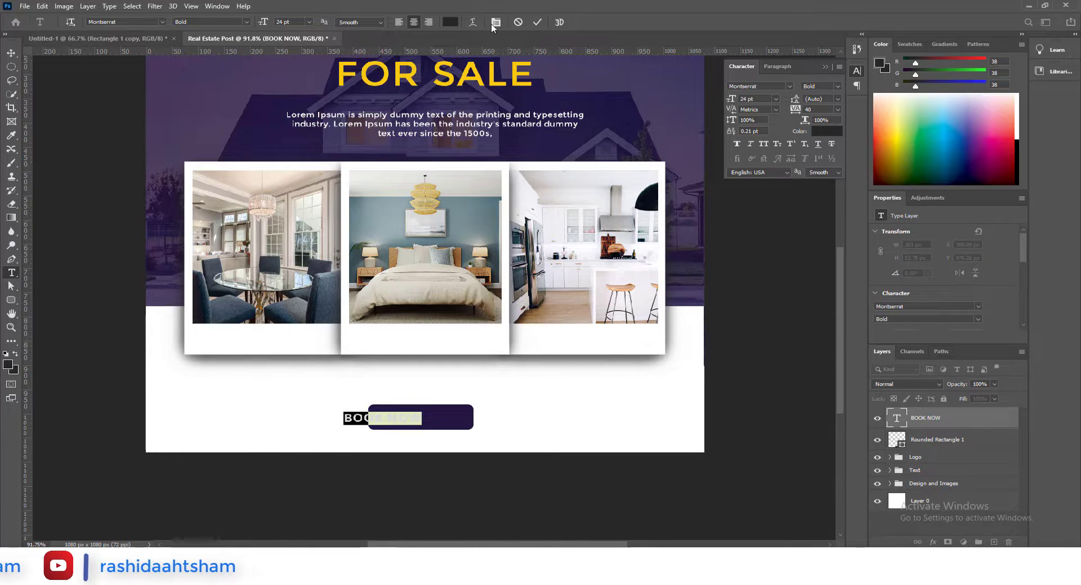
# Recolour the "BOOK NOW" text yellow and centre it on the dark purple rounded rectangle.
pyautogui.click(451, 22)
pyautogui.click(440, 64)
pyautogui.click(516, 156)
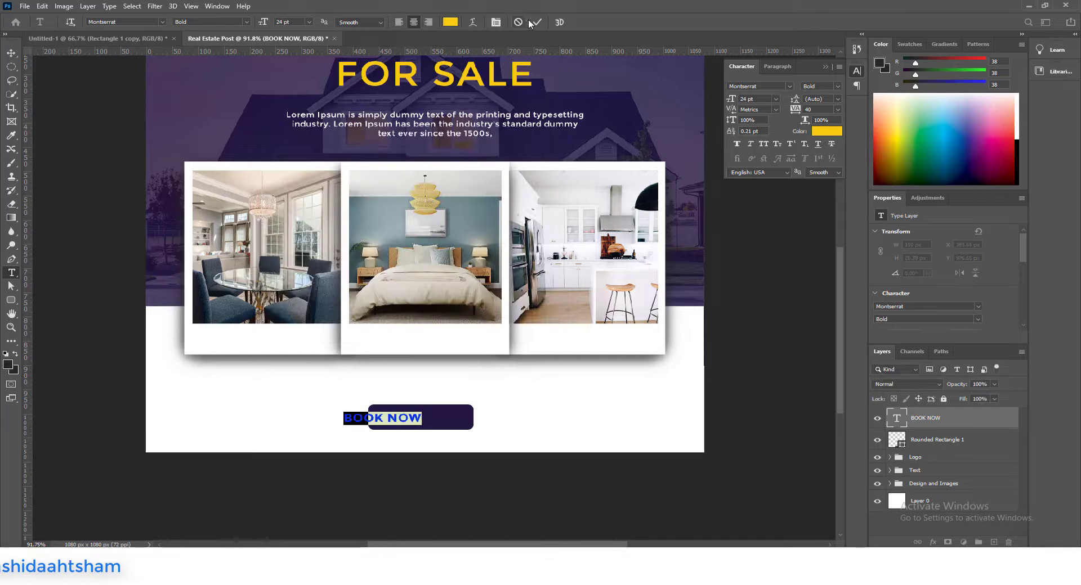
pyautogui.click(12, 53)
pyautogui.scroll(4, 421, 418)
pyautogui.moveTo(421, 418); pyautogui.dragTo(402, 418)
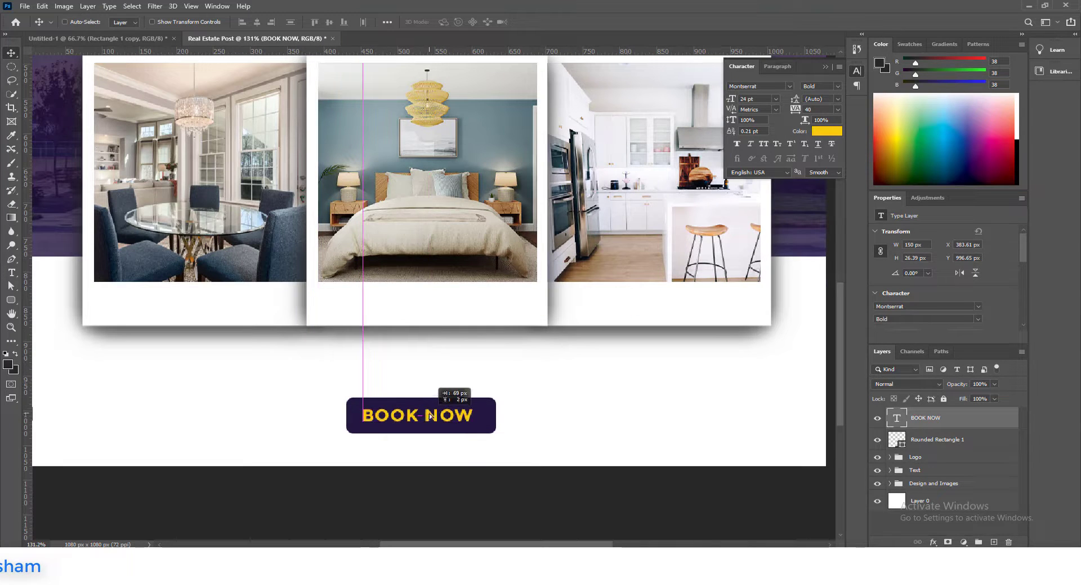
pyautogui.scroll(-5, 412, 400)
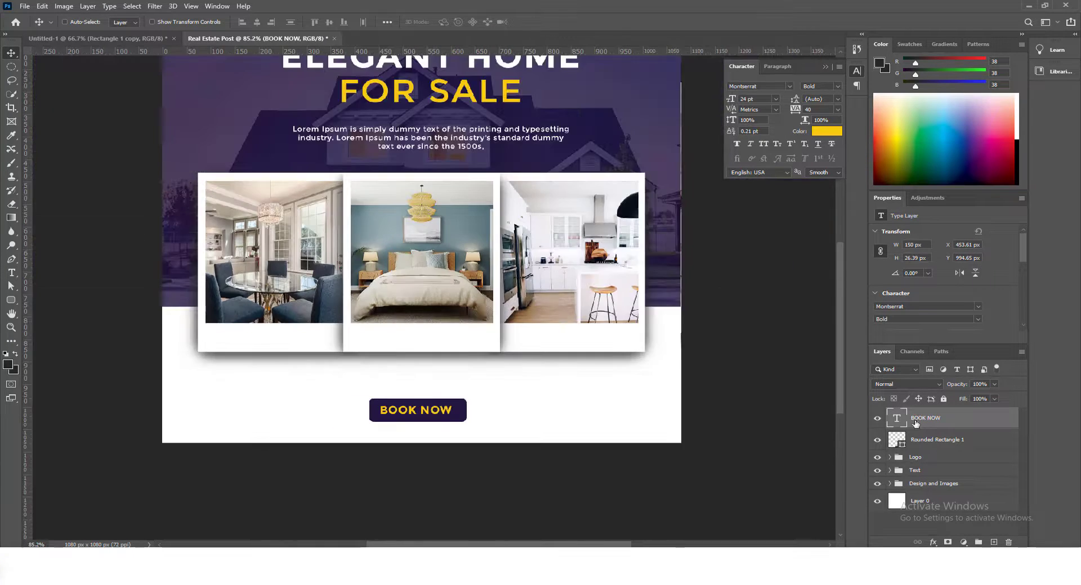
pyautogui.keyDown('shift'); pyautogui.click(916, 439); pyautogui.keyUp('shift')
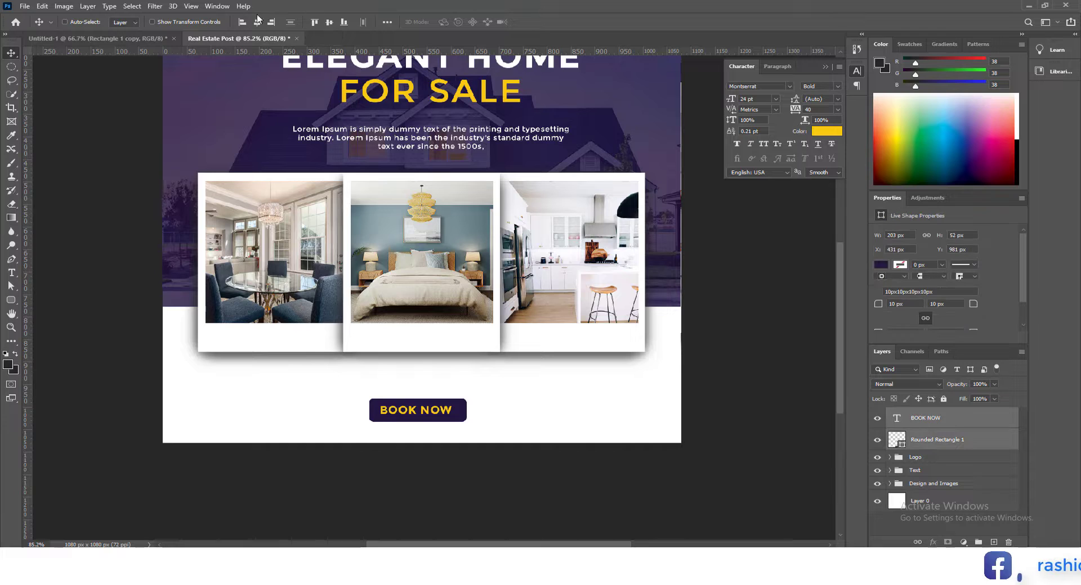
# Open the telephone-call and web icon images from the Real Estate folder in Photoshop 2020.
pyautogui.click(290, 516)
pyautogui.click(379, 79)
pyautogui.rightClick(356, 89)
pyautogui.moveTo(389, 246)
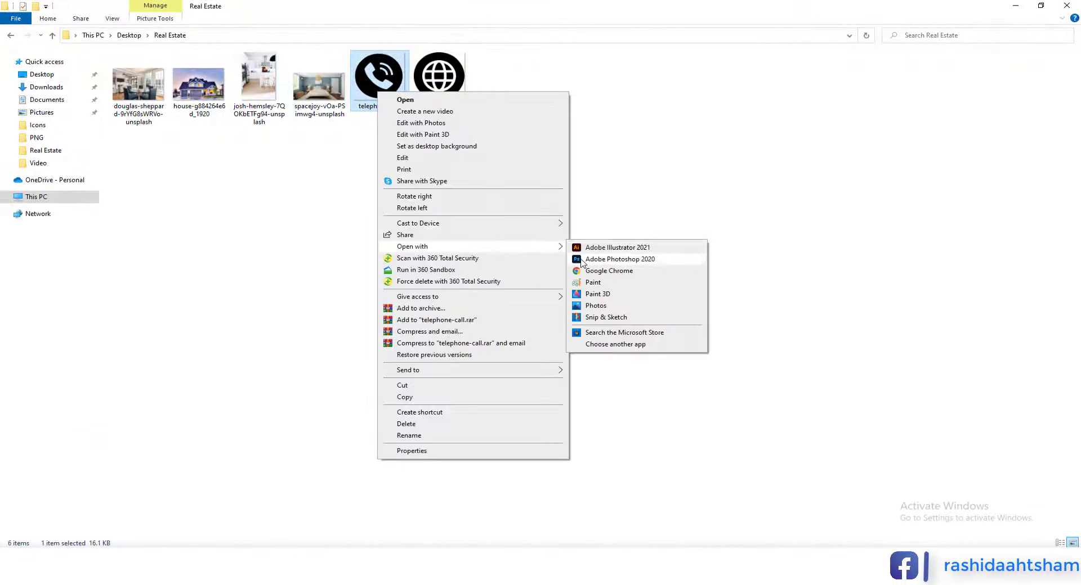
pyautogui.click(614, 258)
pyautogui.click(290, 507)
pyautogui.click(439, 79)
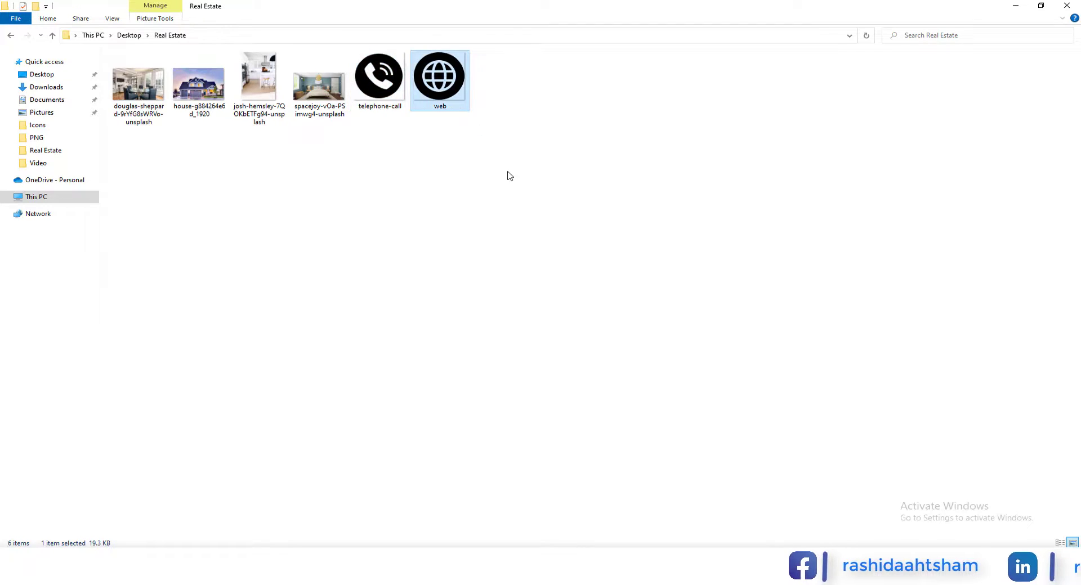
pyautogui.rightClick(464, 91)
pyautogui.moveTo(499, 245)
pyautogui.click(670, 256)
# Bring the web icon into the Real Estate Post document, scale it to about 9.5% and place it right of the BOOK NOW button.
pyautogui.moveTo(357, 213); pyautogui.dragTo(293, 471)
pyautogui.moveTo(556, 434); pyautogui.dragTo(564, 340)
pyautogui.hotkey('ctrl', 't')
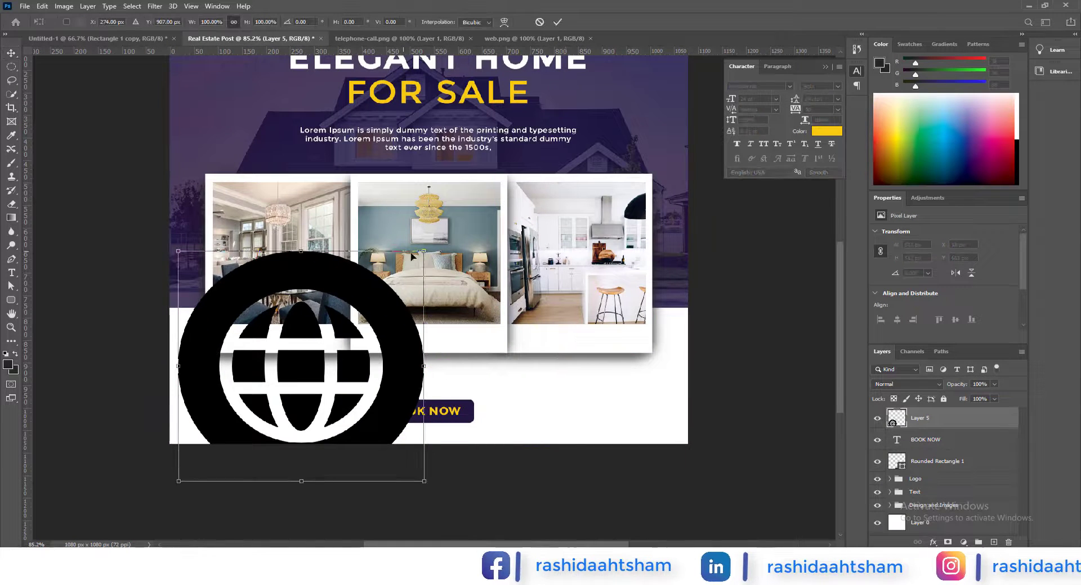
pyautogui.moveTo(424, 251); pyautogui.dragTo(527, 407)
pyautogui.click(558, 21)
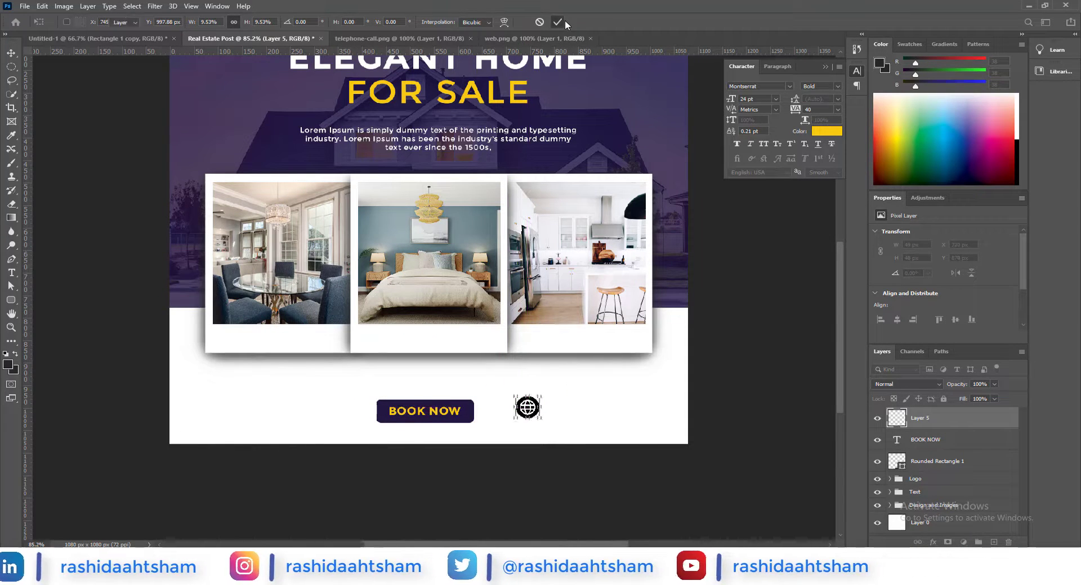
# Bring the telephone icon into the Real Estate Post document, scale it to about 69 px and place it left of the BOOK NOW button.
pyautogui.click(554, 38)
pyautogui.click(422, 40)
pyautogui.moveTo(403, 193); pyautogui.dragTo(320, 315)
pyautogui.hotkey('ctrl', 't')
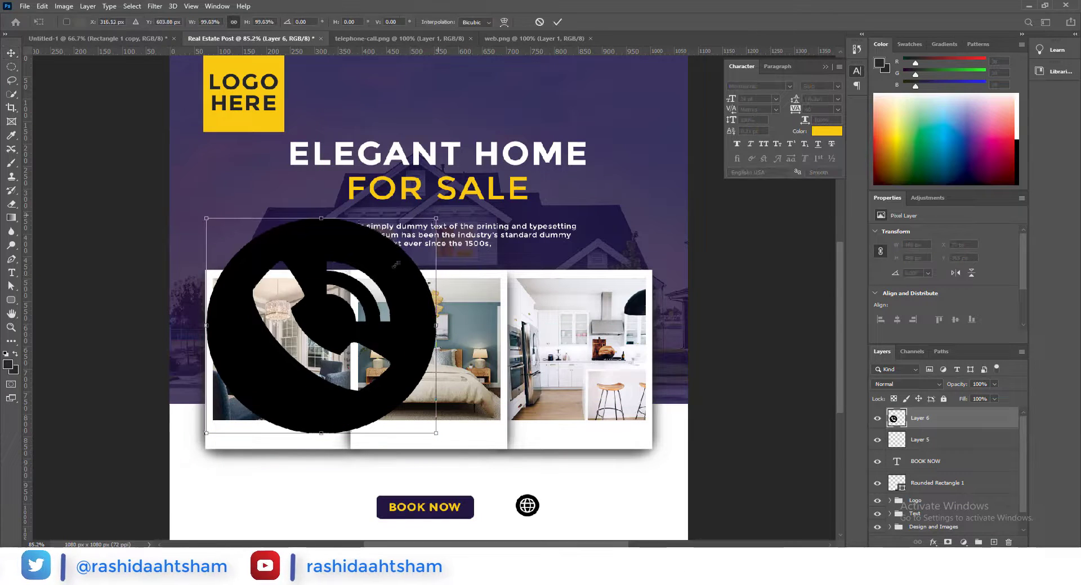
pyautogui.moveTo(437, 217); pyautogui.dragTo(249, 394)
pyautogui.moveTo(393, 444); pyautogui.dragTo(411, 272)
pyautogui.moveTo(261, 228); pyautogui.dragTo(258, 231)
pyautogui.moveTo(246, 248); pyautogui.dragTo(251, 334)
pyautogui.click(557, 21)
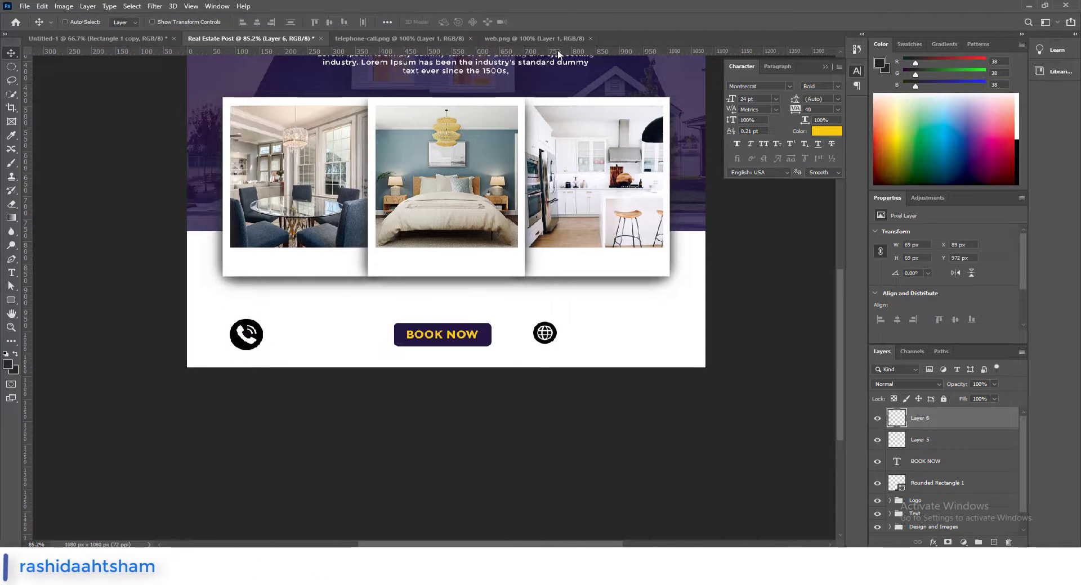
# Place two horizontal guides along the upper and lower edges of the web icon.
pyautogui.scroll(5, 556, 325)
pyautogui.scroll(1, 629, 366)
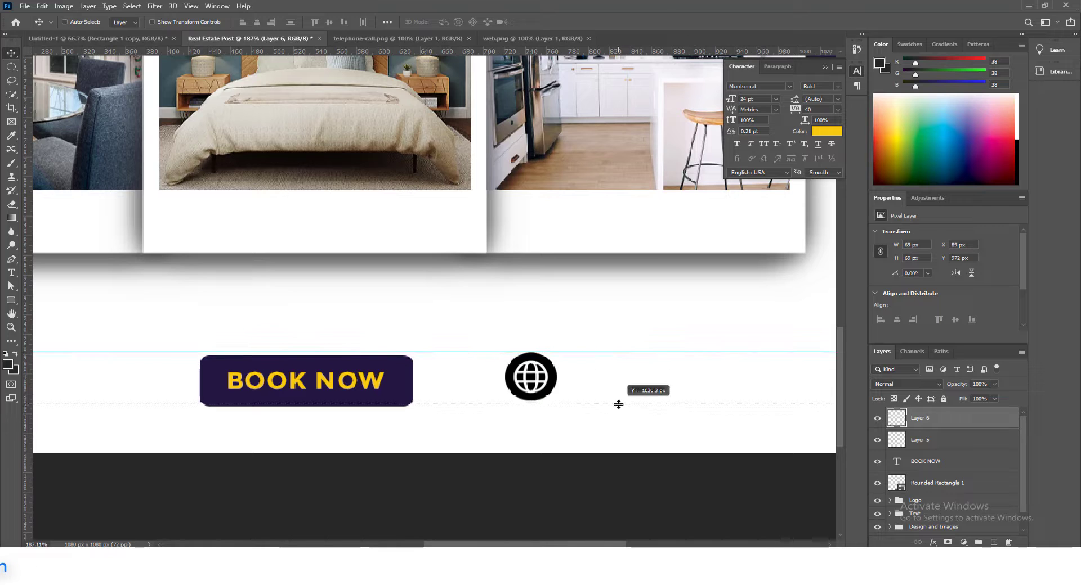
pyautogui.moveTo(618, 401); pyautogui.dragTo(619, 401)
# Resize the telephone icon to 50 by 50 px between the guides and shift it left to X 80 px.
pyautogui.moveTo(350, 356); pyautogui.dragTo(839, 336)
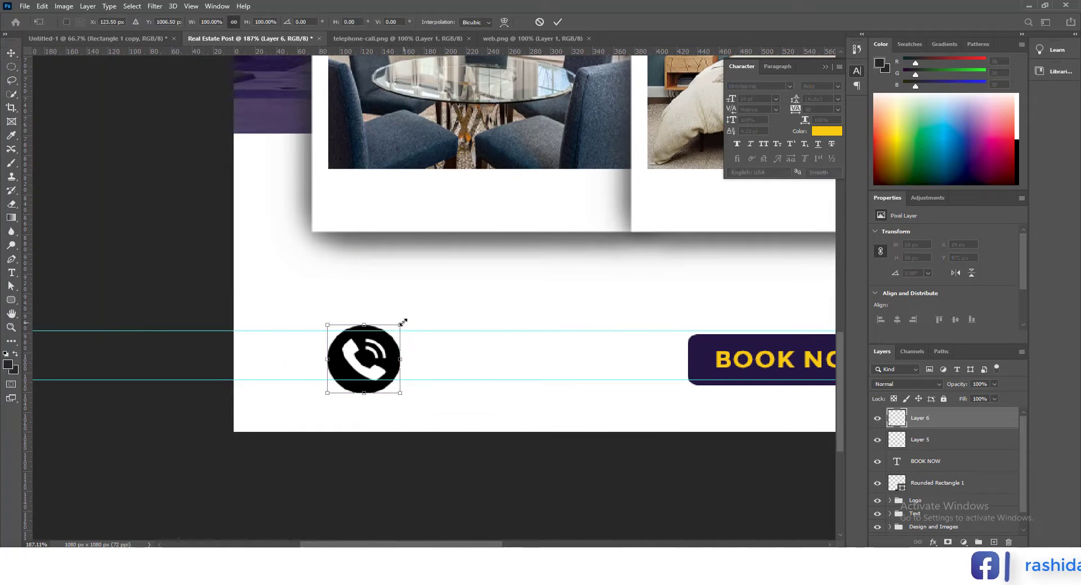
pyautogui.moveTo(398, 394)
pyautogui.mouseDown()
pyautogui.moveTo(362, 363)
pyautogui.moveTo(381, 382)
pyautogui.mouseUp()
pyautogui.click(557, 21)
pyautogui.click(557, 22)
pyautogui.hotkey('ctrl', 't')
pyautogui.click(557, 22)
pyautogui.scroll(-3, 433, 271)
pyautogui.scroll(-3, 433, 273)
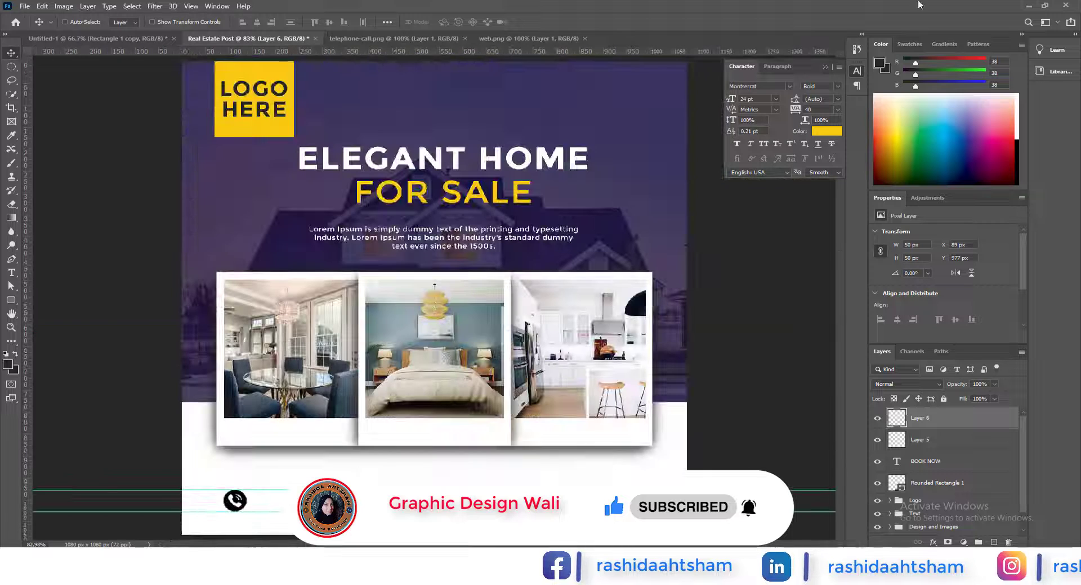
pyautogui.moveTo(237, 506); pyautogui.dragTo(232, 506)
pyautogui.scroll(-2, 232, 506)
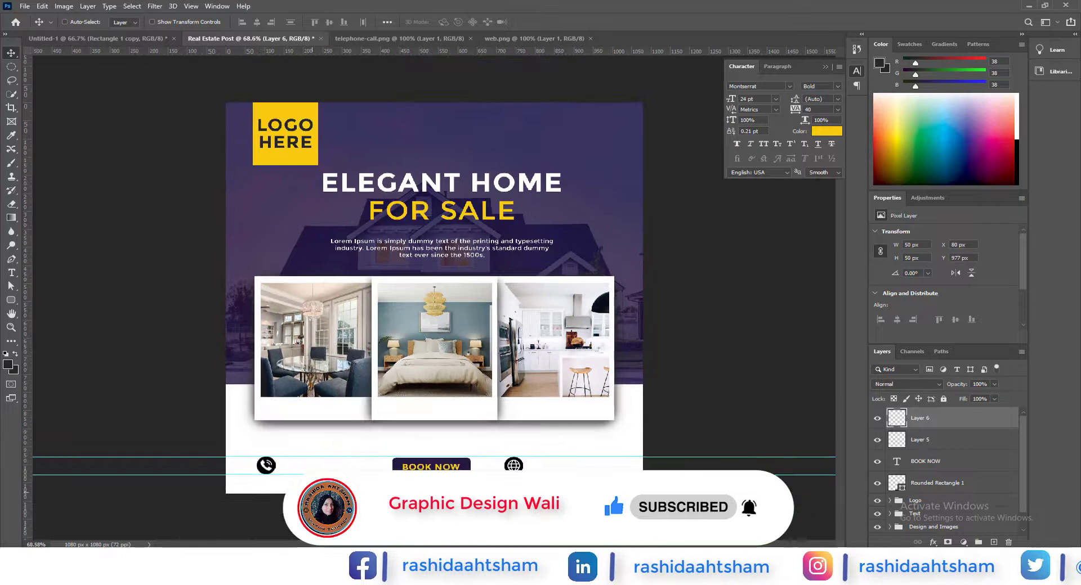
# Add a text line beside the telephone icon reading "More Information Call US".
pyautogui.click(993, 542)
pyautogui.click(11, 272)
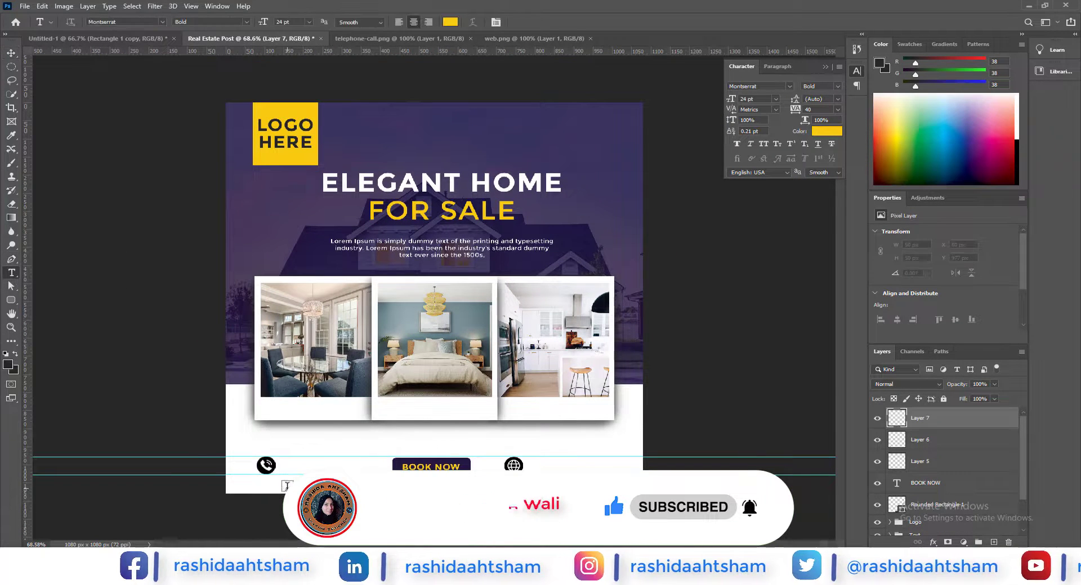
pyautogui.click(297, 468)
pyautogui.press('BackSpace')
pyautogui.write('+123 456 7')
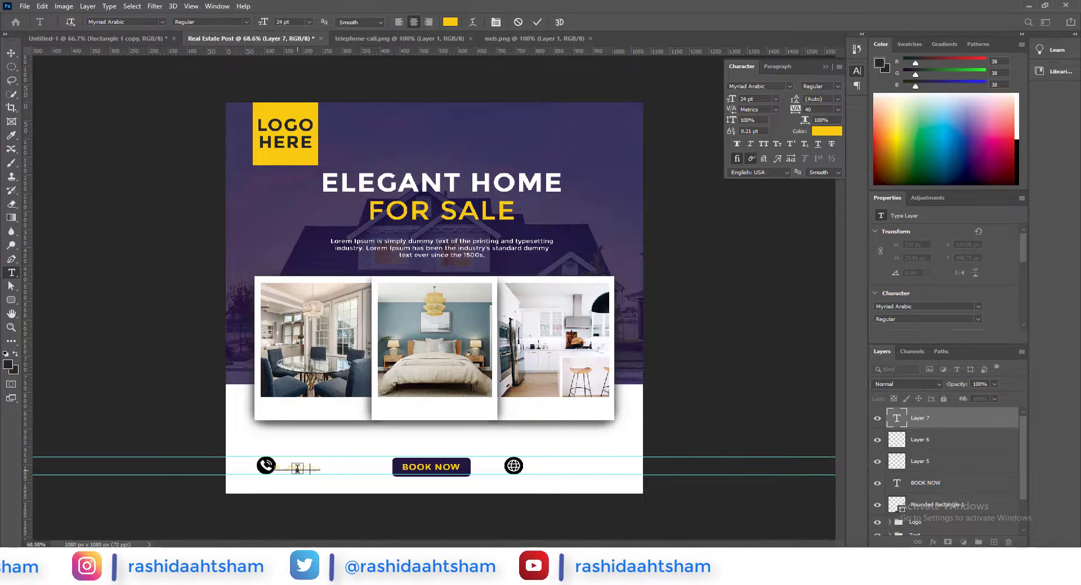
pyautogui.press('BackSpace')
pyautogui.press('BackSpace')
pyautogui.press('BackSpace')
pyautogui.press('BackSpace')
pyautogui.press('BackSpace')
pyautogui.press('BackSpace')
pyautogui.press('BackSpace')
pyautogui.press('BackSpace')
pyautogui.press('BackSpace')
pyautogui.press('BackSpace')
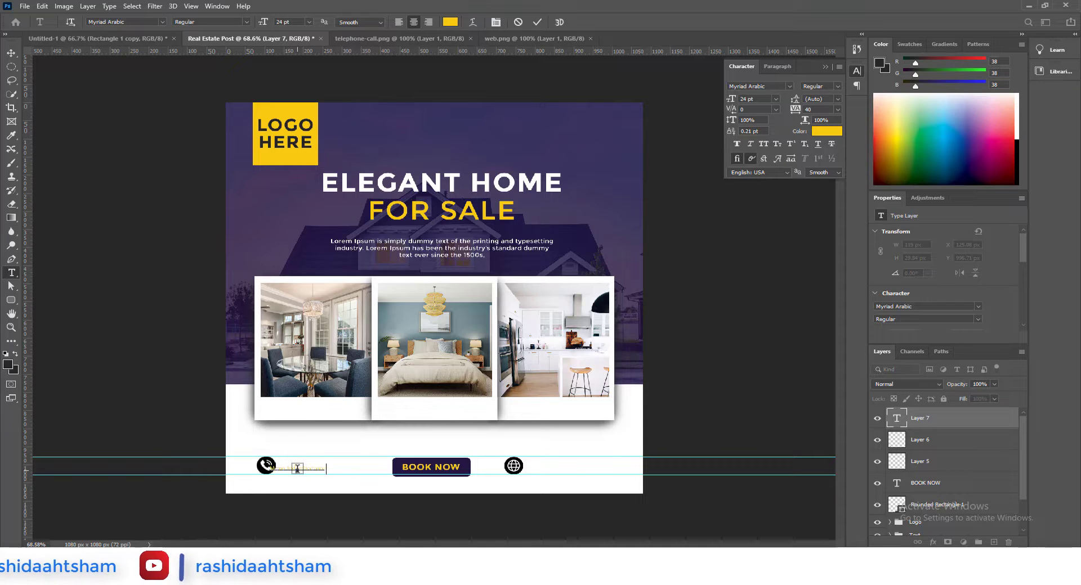
# Recolour the "More Information Call US" text dark grey 262626 and commit it.
pyautogui.click(450, 23)
pyautogui.click(295, 121)
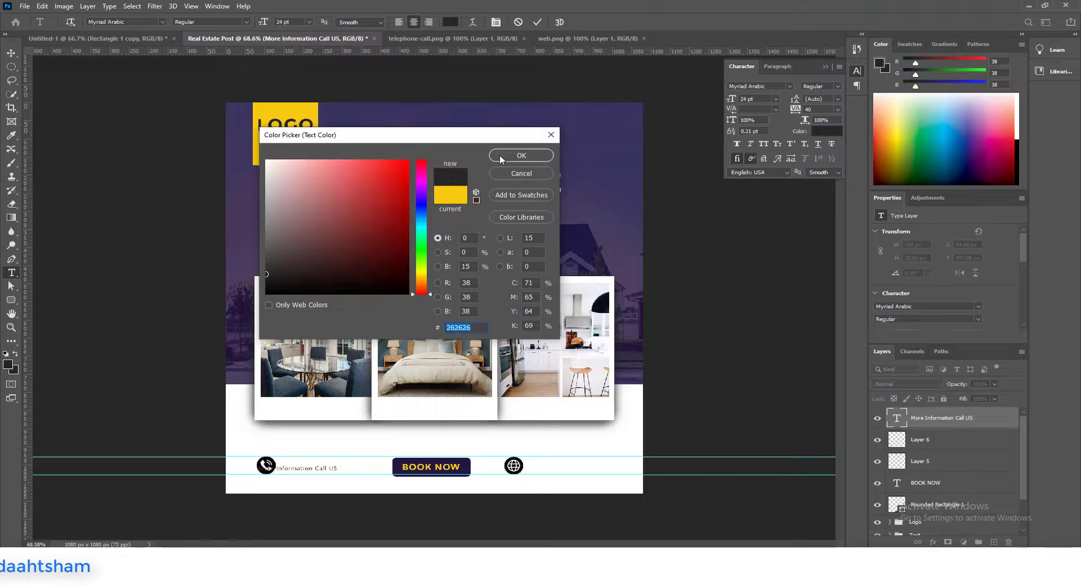
pyautogui.click(502, 158)
pyautogui.hotkey('ctrl', 'Return')
pyautogui.scroll(5, 295, 477)
pyautogui.press('v')
pyautogui.scroll(1, 246, 376)
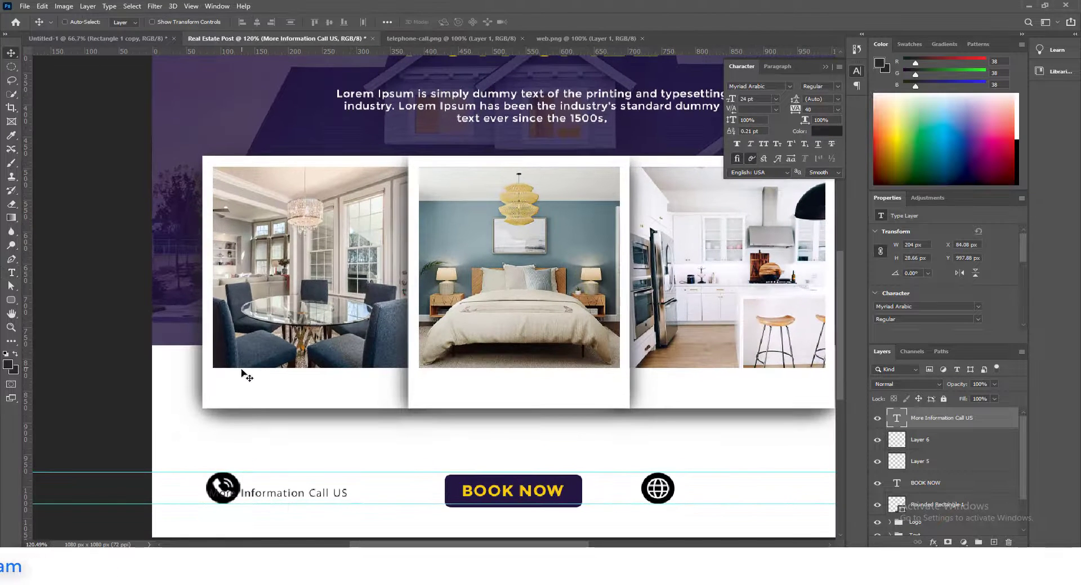
# Change the "More Information Call US" text to Montserrat Regular at 16 pt.
pyautogui.doubleClick(895, 422)
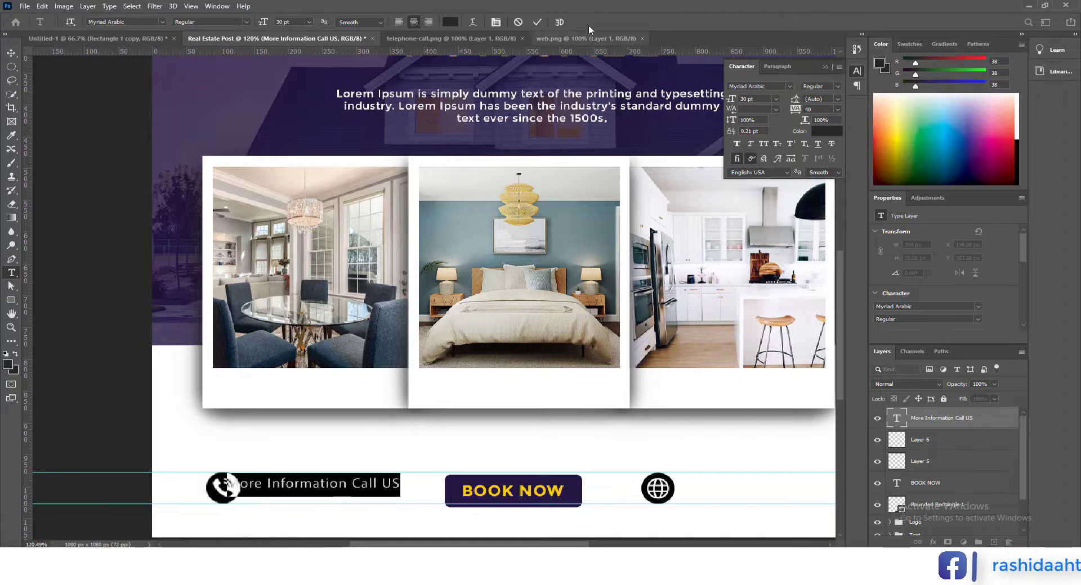
pyautogui.click(539, 22)
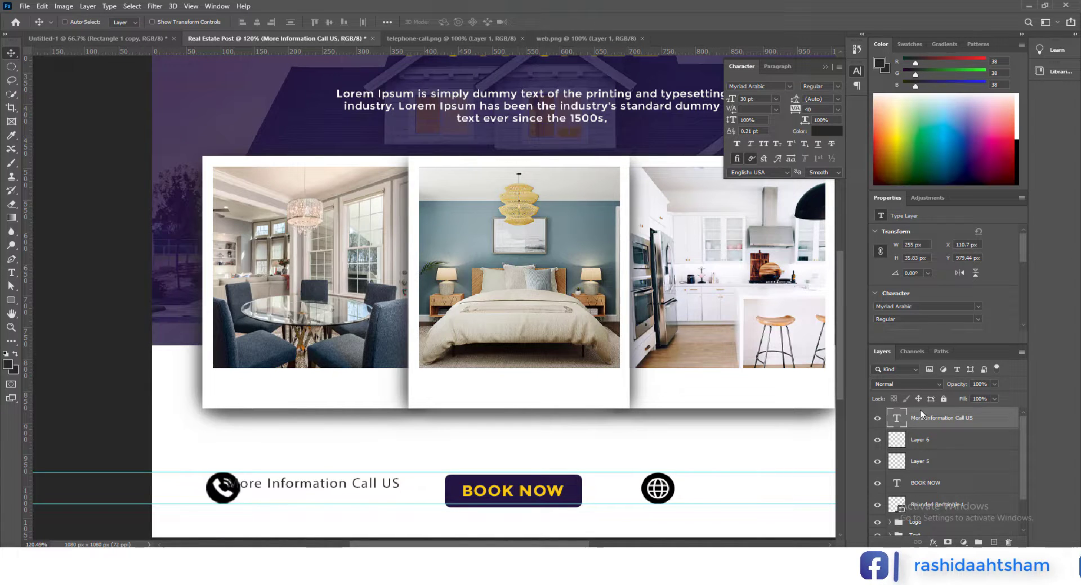
pyautogui.press('Return')
pyautogui.write('mont')
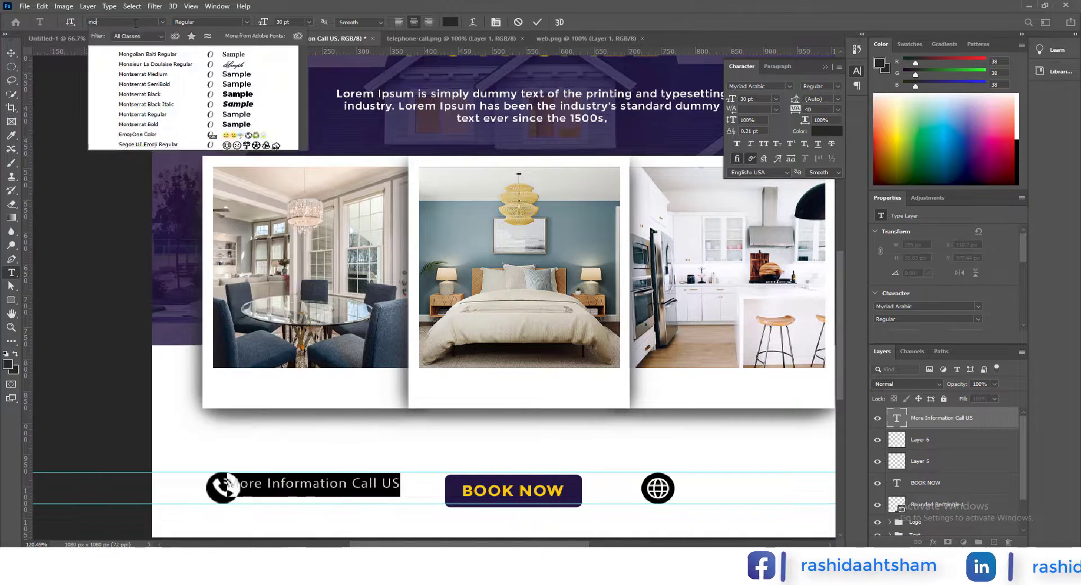
pyautogui.click(156, 117)
pyautogui.click(308, 22)
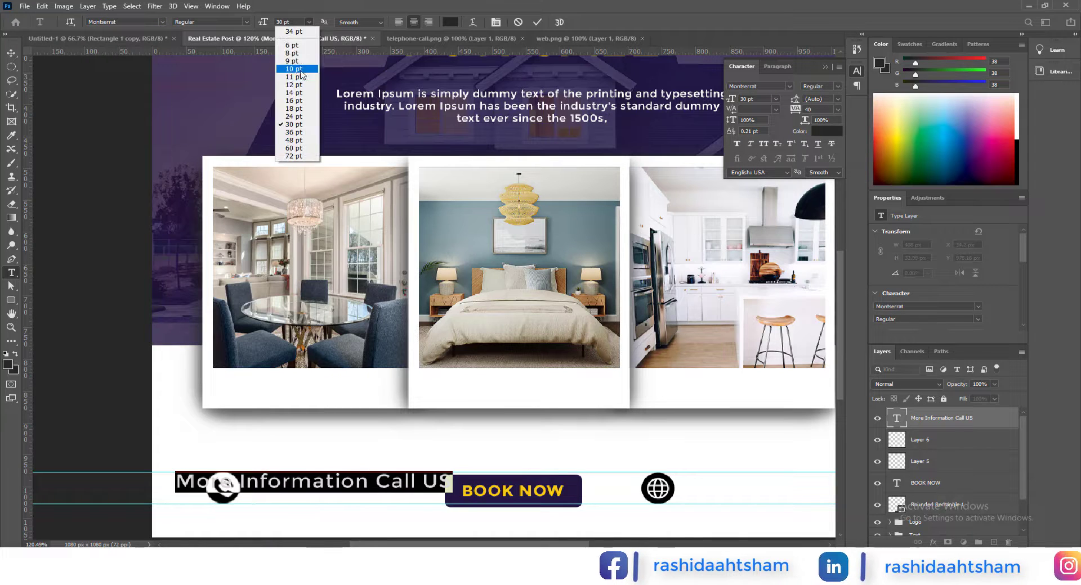
pyautogui.click(294, 97)
pyautogui.click(535, 25)
pyautogui.press('v')
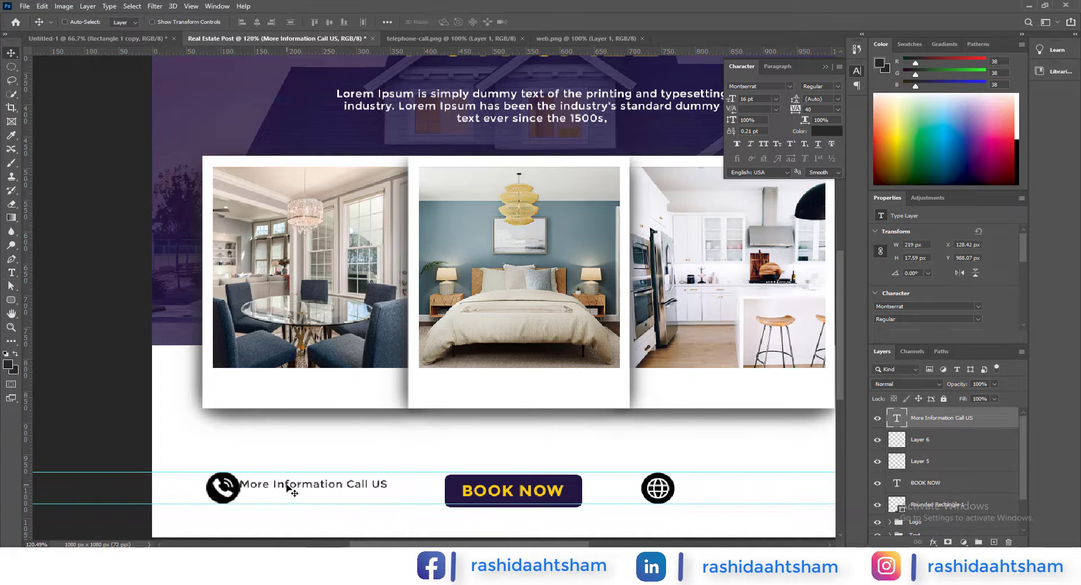
# Nudge the "More Information Call US" line right, duplicate it directly beneath and replace the copy's text with a placeholder phone number.
pyautogui.moveTo(315, 487); pyautogui.dragTo(323, 497)
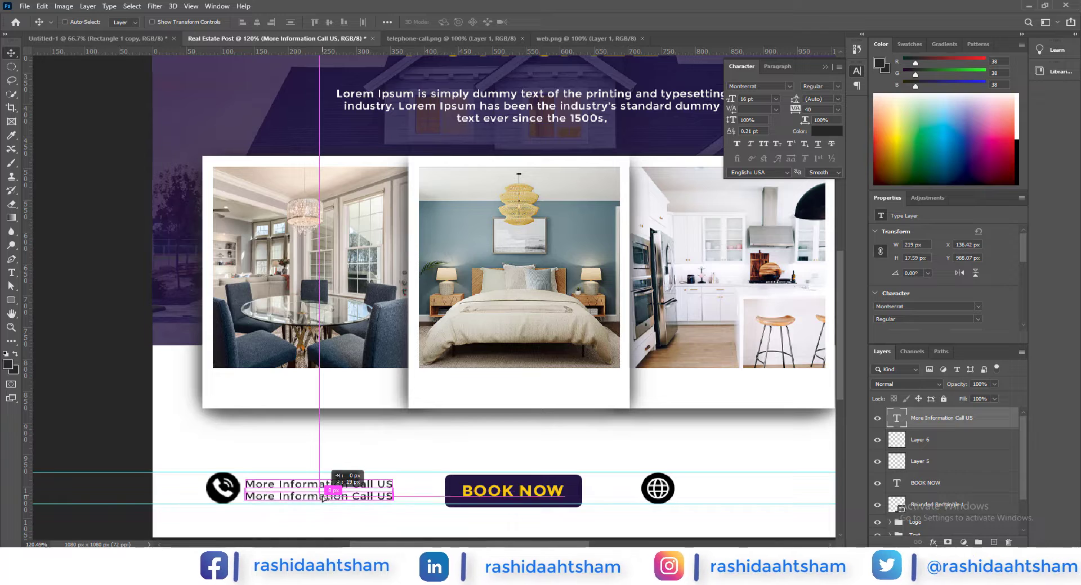
pyautogui.doubleClick(892, 418)
pyautogui.write('0123 456 789')
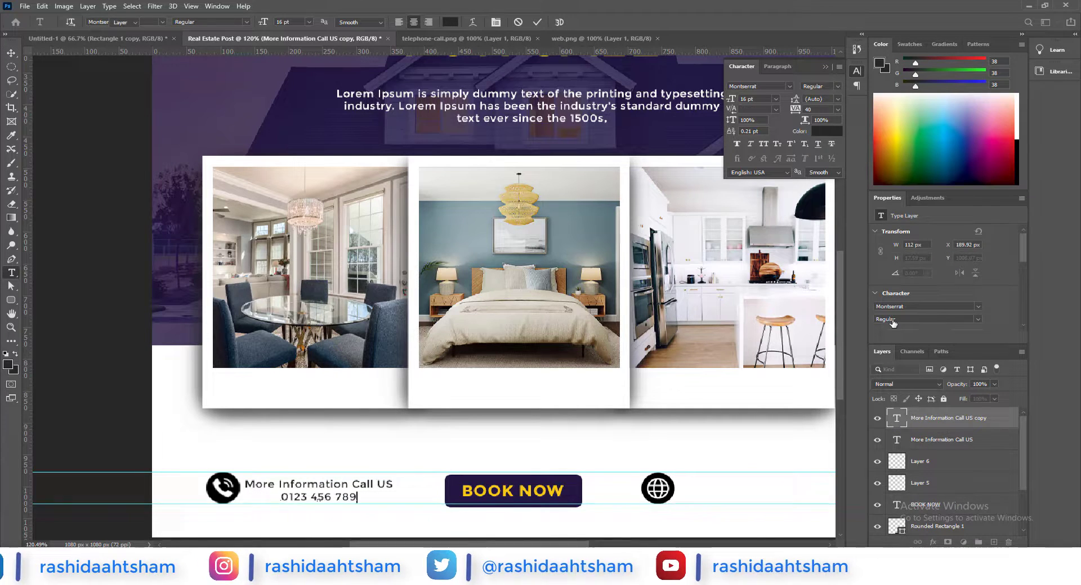
# Set the phone number text to Montserrat Bold at 30 pt and commit it.
pyautogui.doubleClick(893, 418)
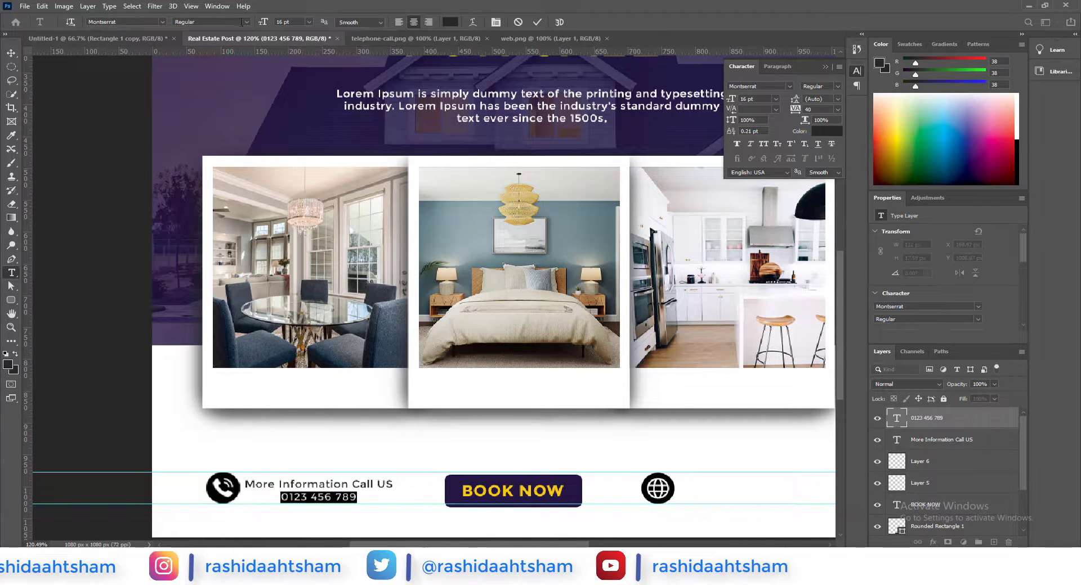
pyautogui.click(246, 22)
pyautogui.click(233, 39)
pyautogui.click(309, 22)
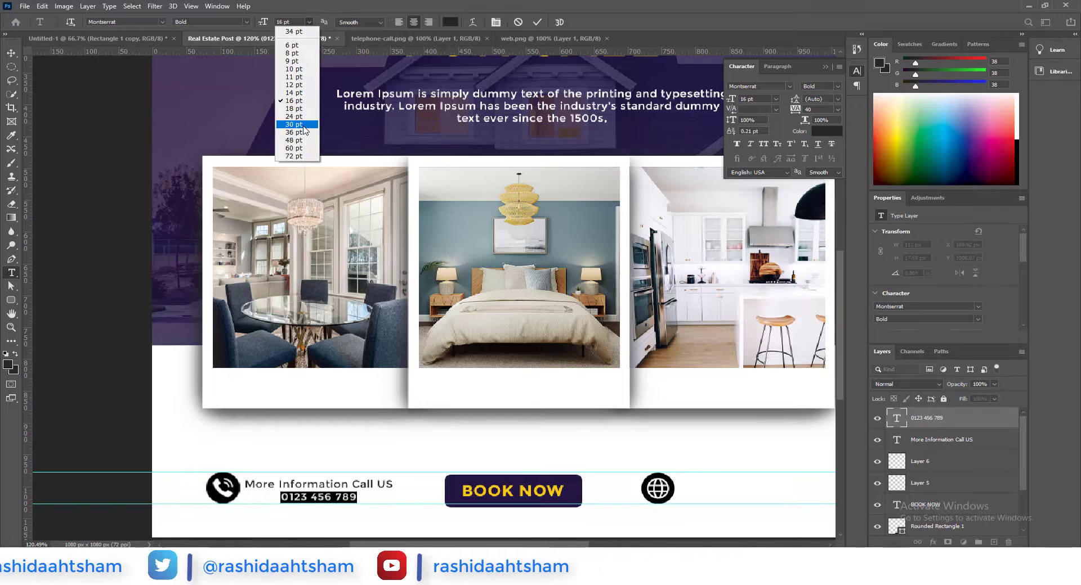
pyautogui.click(296, 124)
pyautogui.hotkey('ctrl', 'Return')
pyautogui.press('v')
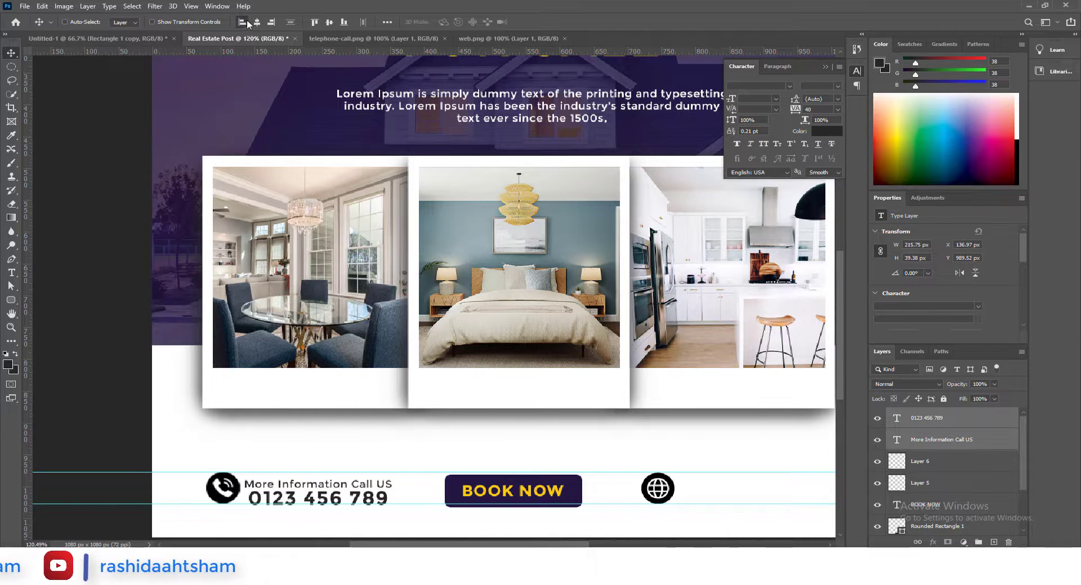
# Align the left edges of the phone number and the "More Information Call US" line.
pyautogui.click(247, 23)
pyautogui.scroll(-1, 277, 332)
pyautogui.moveTo(390, 458); pyautogui.dragTo(406, 419)
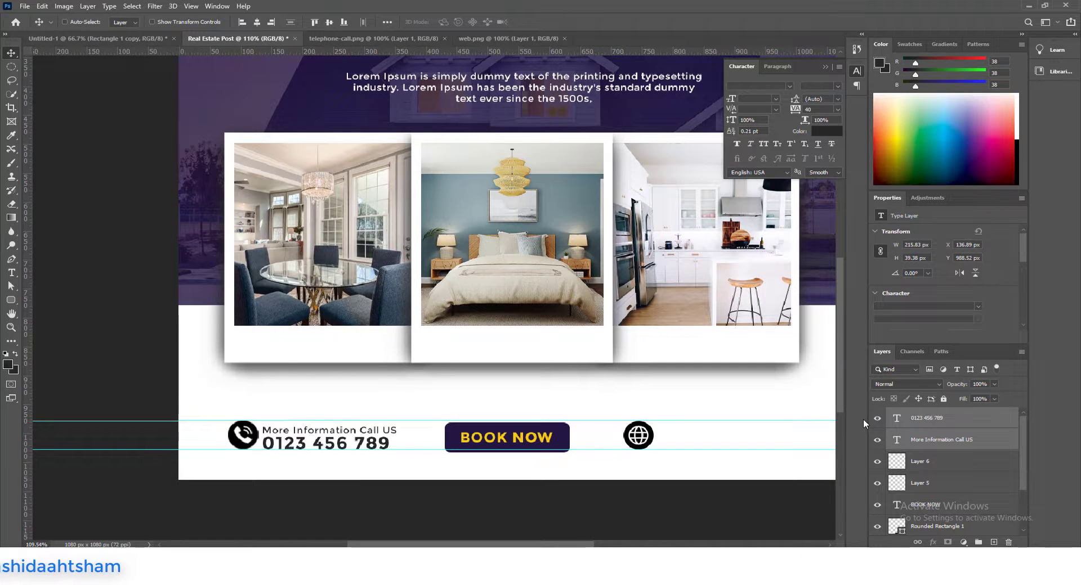
pyautogui.scroll(-2, 487, 437)
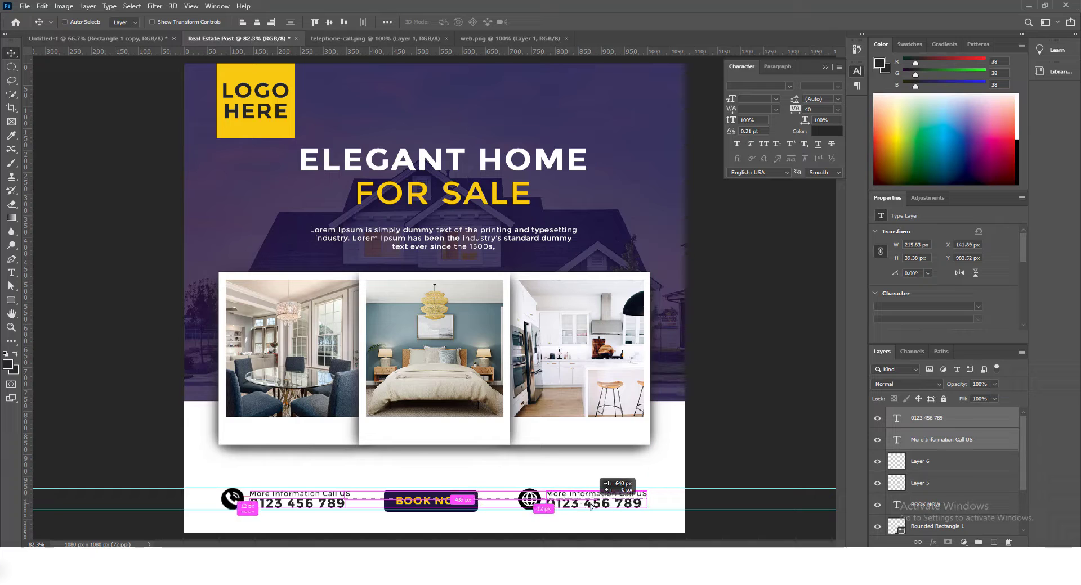
pyautogui.doubleClick(897, 445)
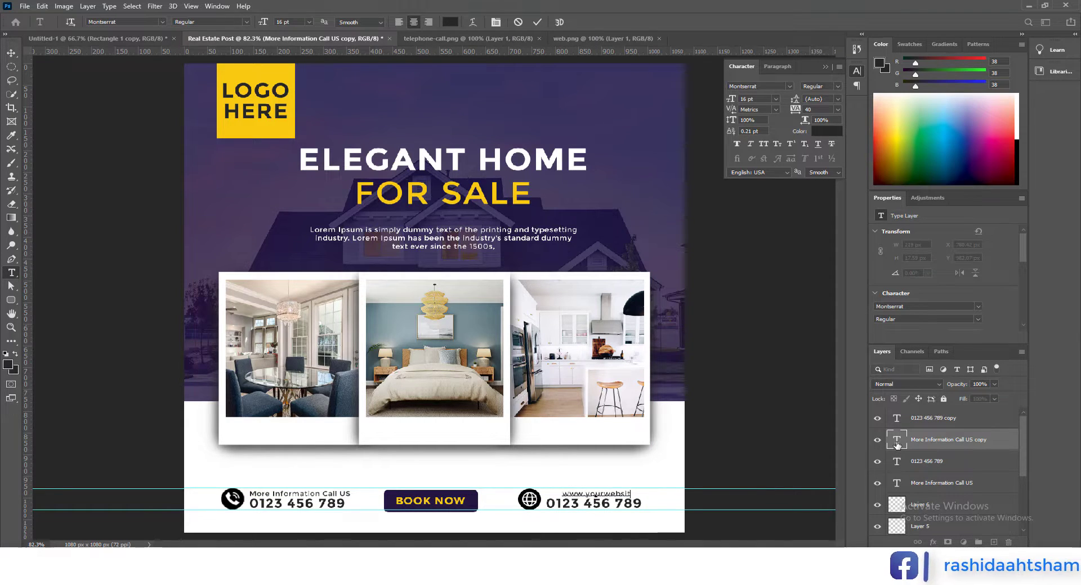
pyautogui.write('m')
# Change the lower copy beside the globe icon to "VISIT OUR WEBSITE" at 24 pt and commit it.
pyautogui.doubleClick(896, 418)
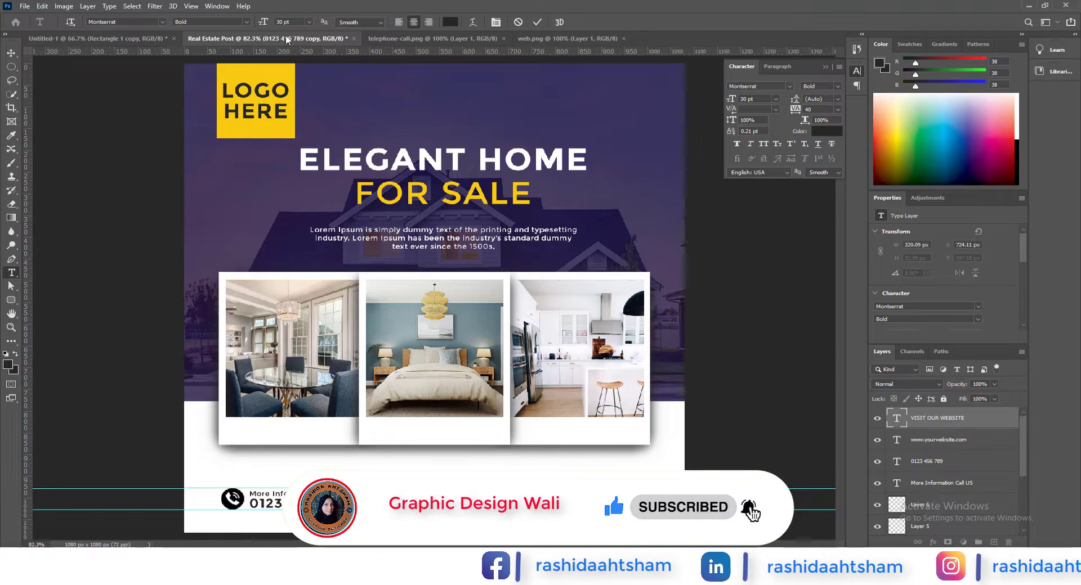
pyautogui.click(308, 22)
pyautogui.click(290, 110)
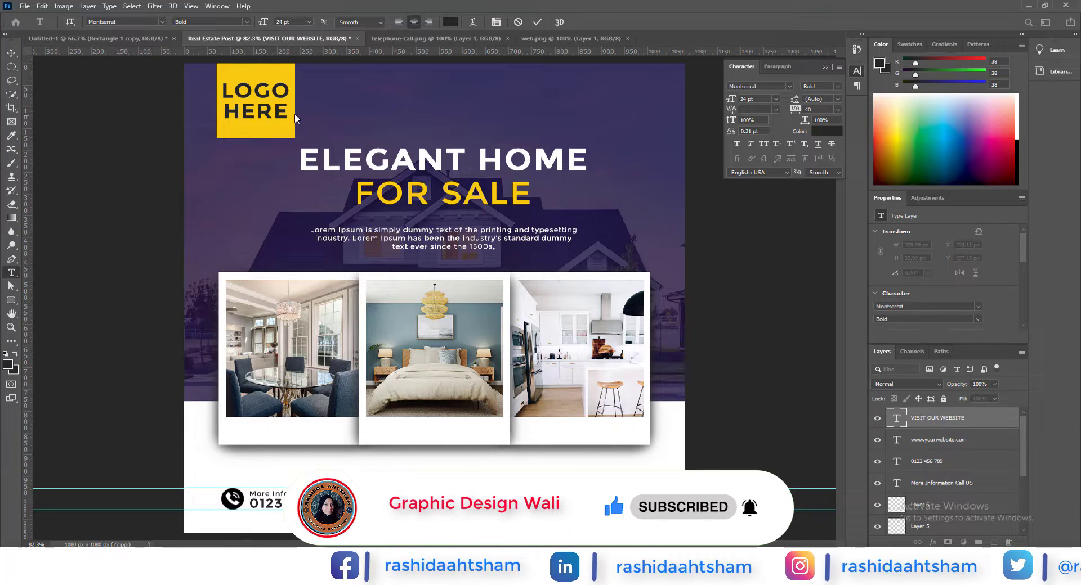
pyautogui.click(538, 22)
pyautogui.press('v')
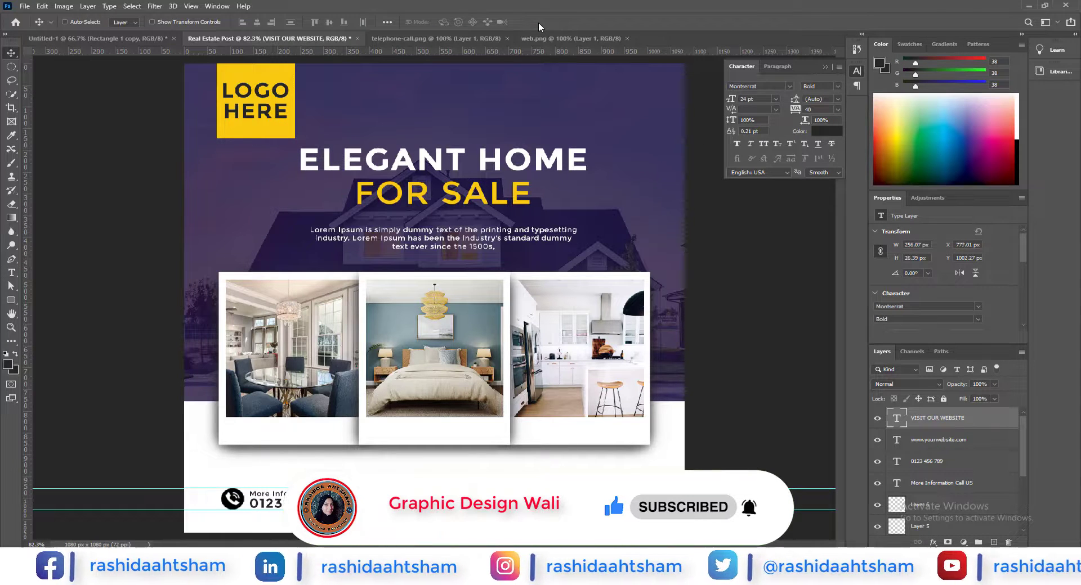
# Centre the two website text lines horizontally on each other and nudge them up 2 px and slightly right.
pyautogui.keyDown('shift'); pyautogui.click(937, 439); pyautogui.keyUp('shift')
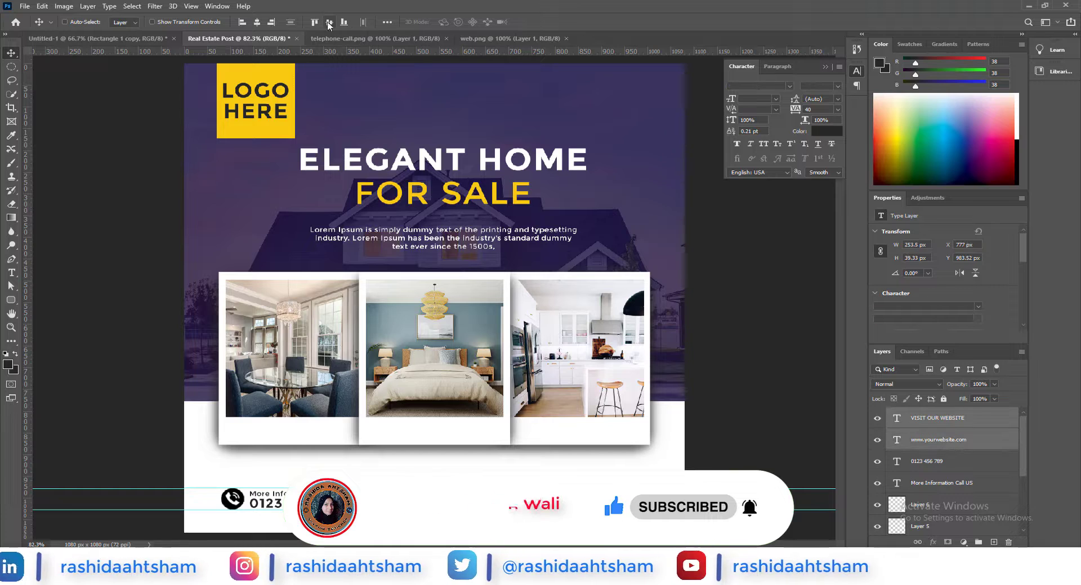
pyautogui.click(257, 22)
pyautogui.press('Up')
pyautogui.press('Up')
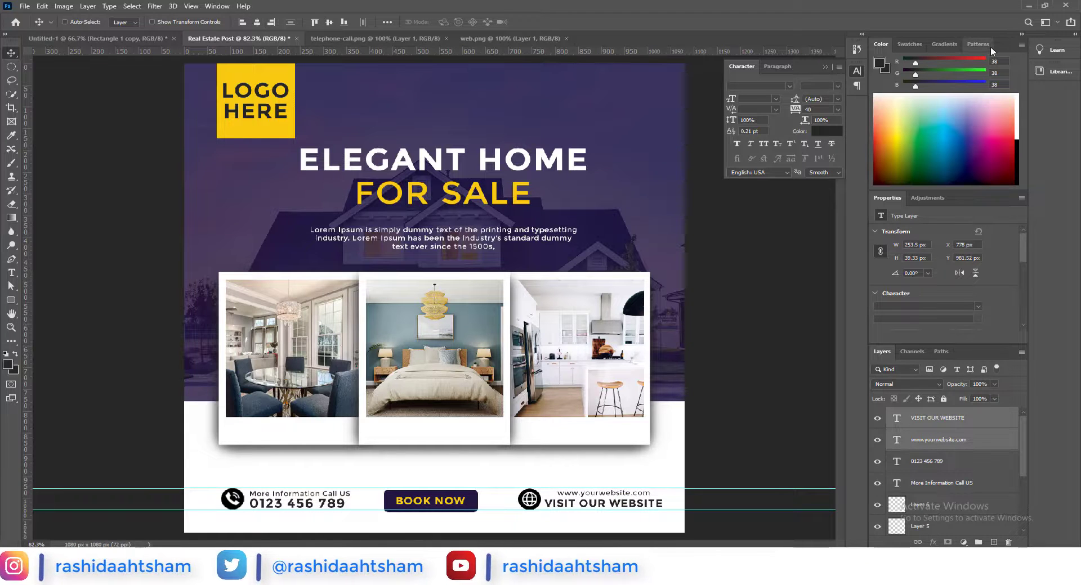
pyautogui.press('Right')
# Group the contact text lines and both icon layers into a group named "Contact".
pyautogui.click(938, 419)
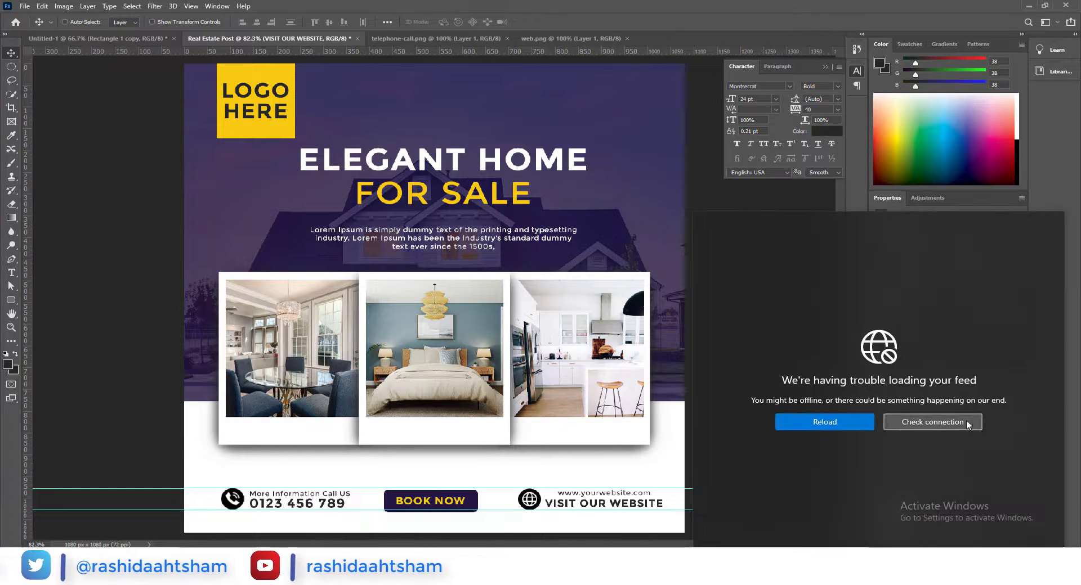
pyautogui.scroll(-3, 948, 490)
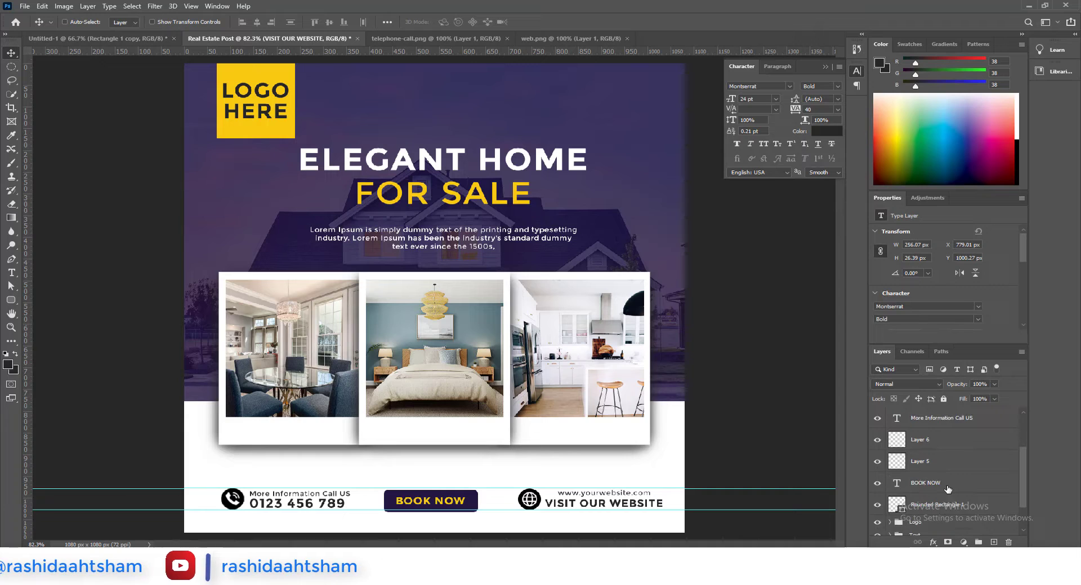
pyautogui.keyDown('shift'); pyautogui.click(935, 463); pyautogui.keyUp('shift')
pyautogui.hotkey('ctrl', 'g')
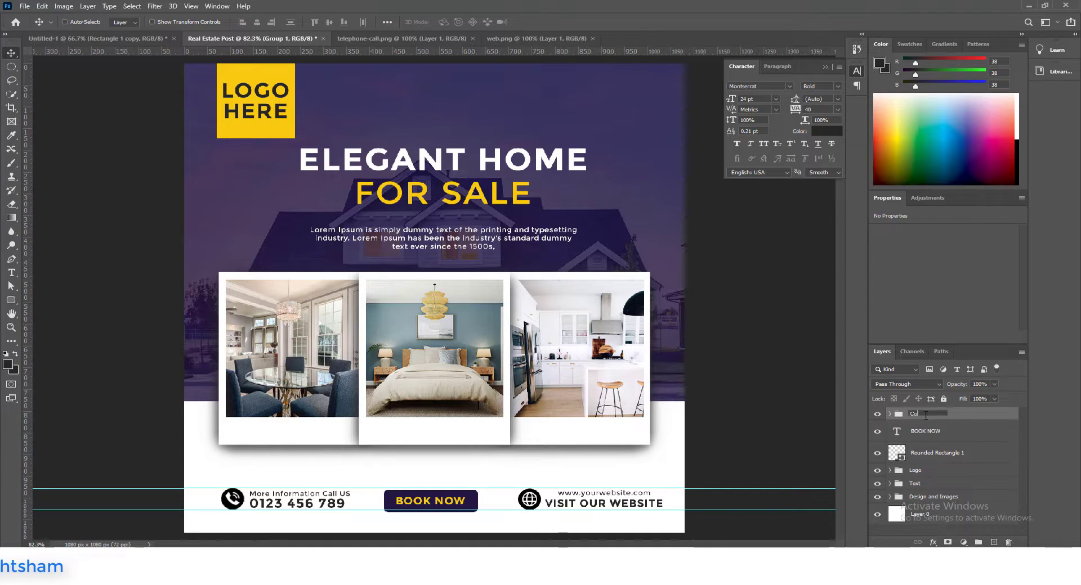
# Group the BOOK NOW text and its rounded rectangle into a group named "Button".
pyautogui.click(934, 441)
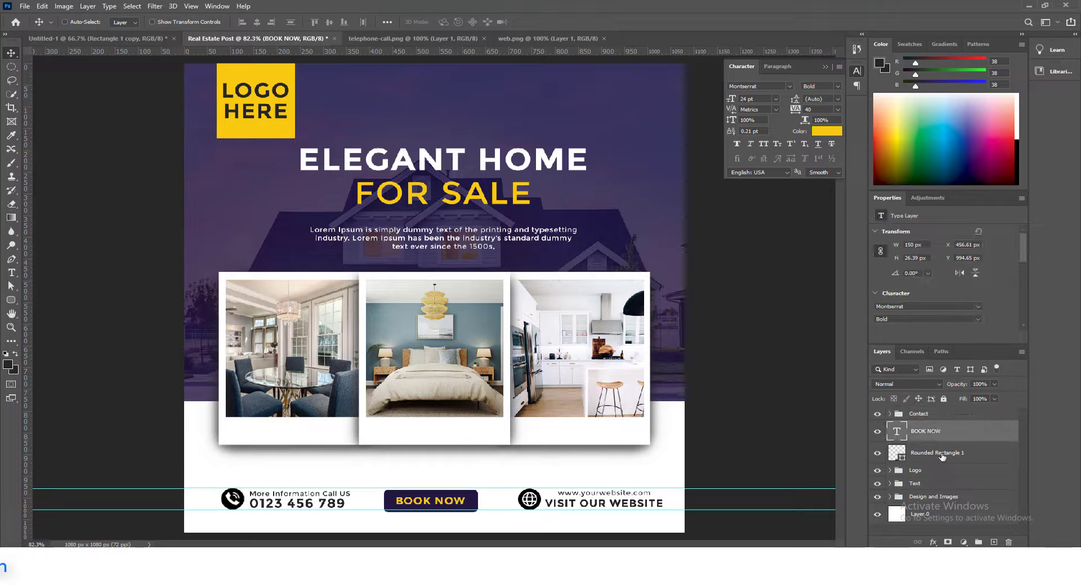
pyautogui.keyDown('shift'); pyautogui.click(941, 455); pyautogui.keyUp('shift')
pyautogui.hotkey('ctrl', 'g')
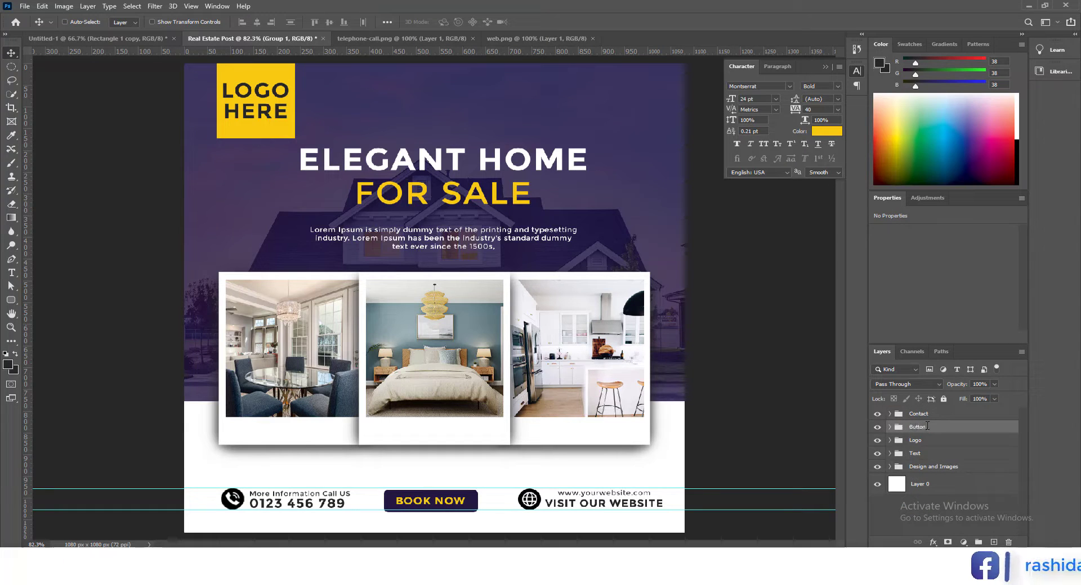
# Shift the telephone icon and its two text lines left together, bringing the icon to X 65 px.
pyautogui.scroll(-1, 895, 527)
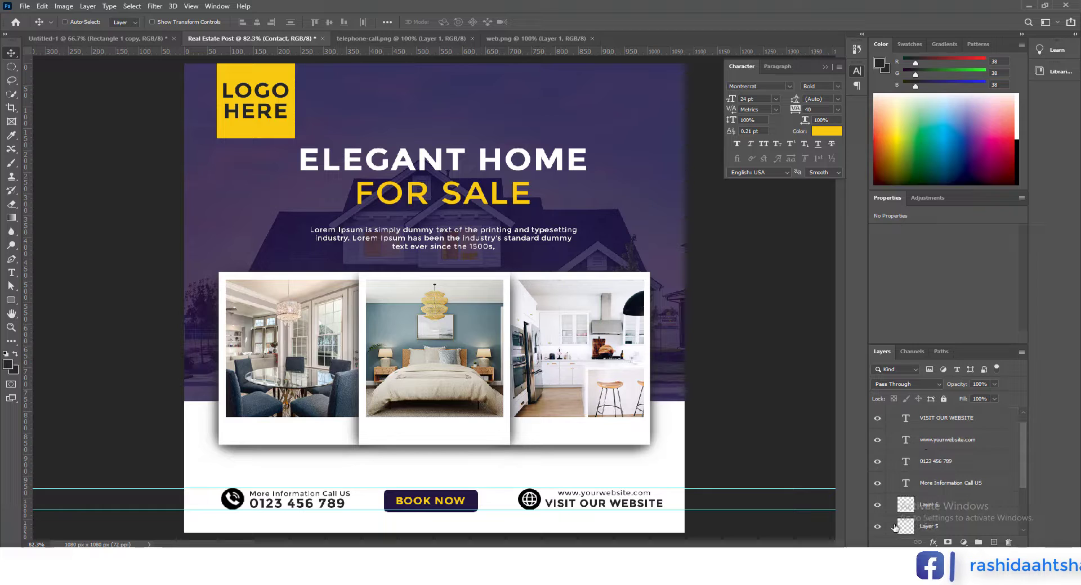
pyautogui.click(906, 505)
pyautogui.keyDown('shift'); pyautogui.click(936, 462); pyautogui.keyUp('shift')
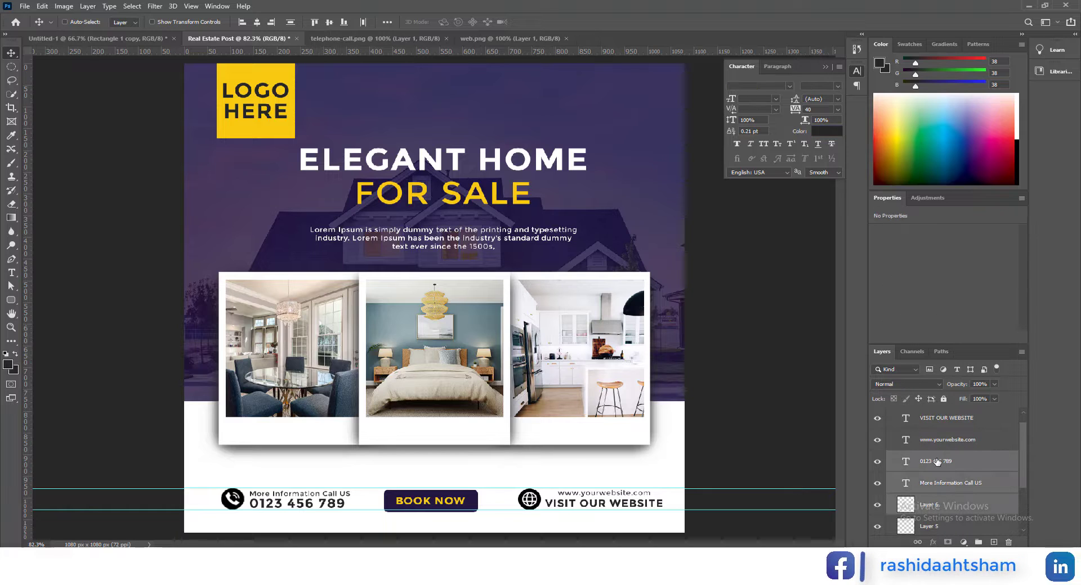
# Shift the globe icon and its two website text lines left together, bringing the icon to X 703 px.
pyautogui.click(936, 441)
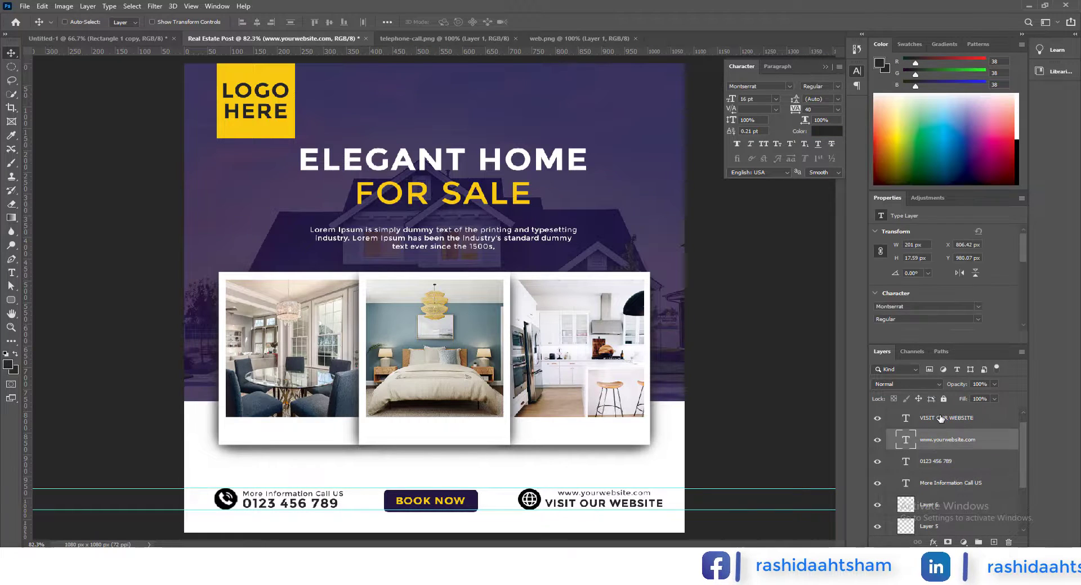
pyautogui.keyDown('shift'); pyautogui.click(946, 418); pyautogui.keyUp('shift')
pyautogui.press('Left')
pyautogui.press('Left')
pyautogui.press('Left')
pyautogui.press('Left')
pyautogui.press('Left')
pyautogui.press('Left')
pyautogui.press('Left')
pyautogui.press('Left')
pyautogui.press('Left')
pyautogui.press('Left')
pyautogui.press('Left')
pyautogui.press('Left')
pyautogui.press('Left')
pyautogui.press('Left')
pyautogui.press('Left')
pyautogui.press('Left')
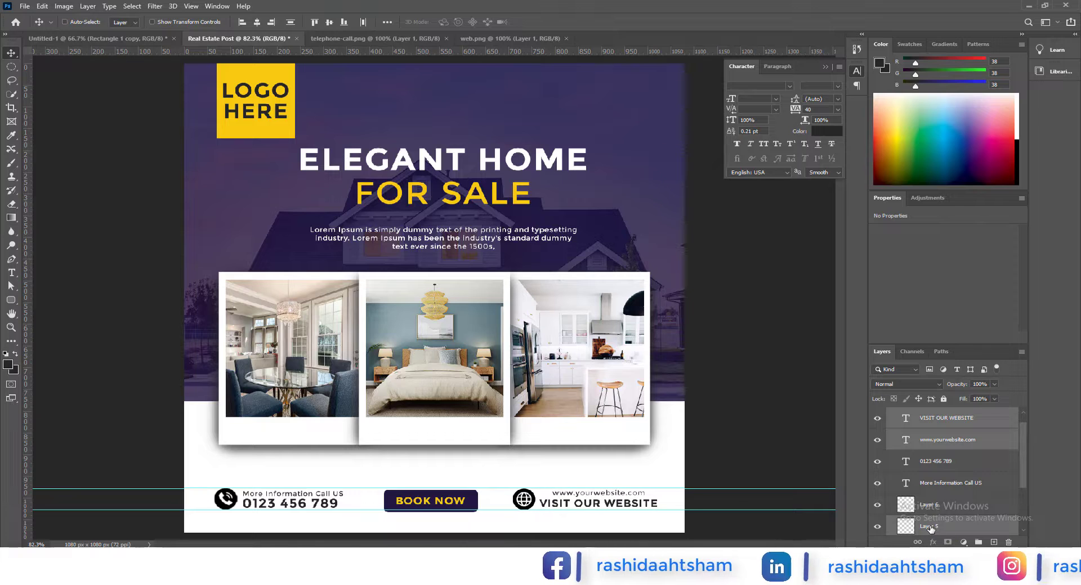
# Move the Button group up about 4 px and left 10 px, between the two guides.
pyautogui.scroll(-5, 930, 534)
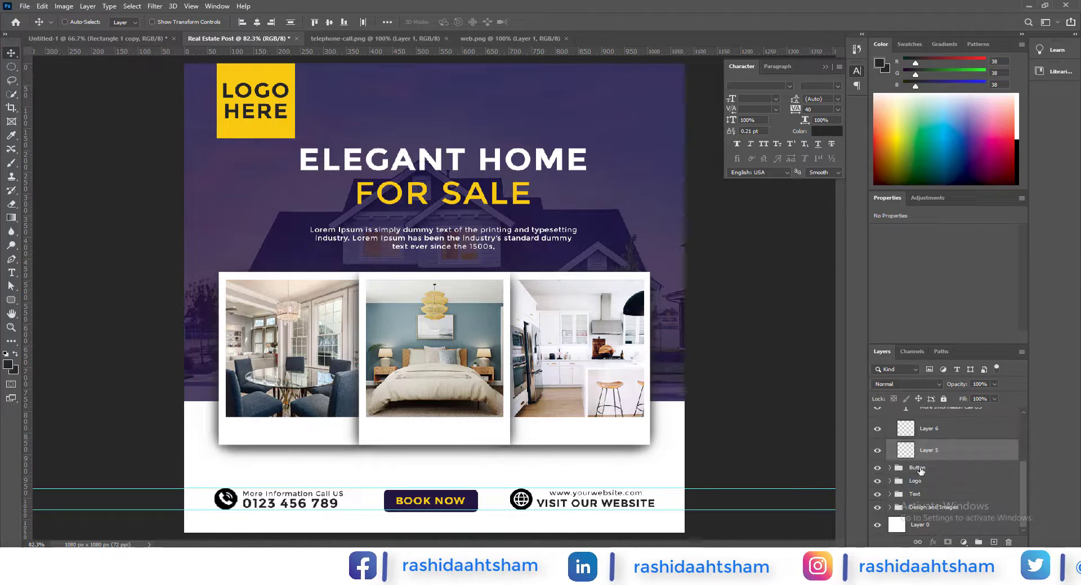
pyautogui.click(919, 468)
pyautogui.press('Up')
pyautogui.press('Up')
pyautogui.press('Up')
pyautogui.press('Up')
pyautogui.hotkey('shift', 'Left')
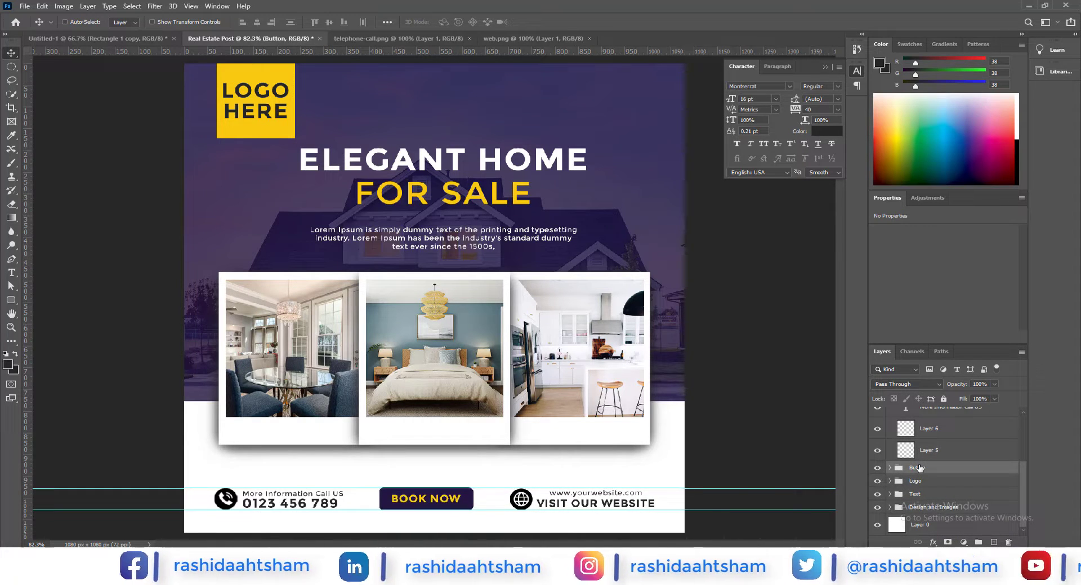
# Apply a dark grey Color Overlay at 100% opacity to the globe icon layer.
pyautogui.scroll(-4, 582, 490)
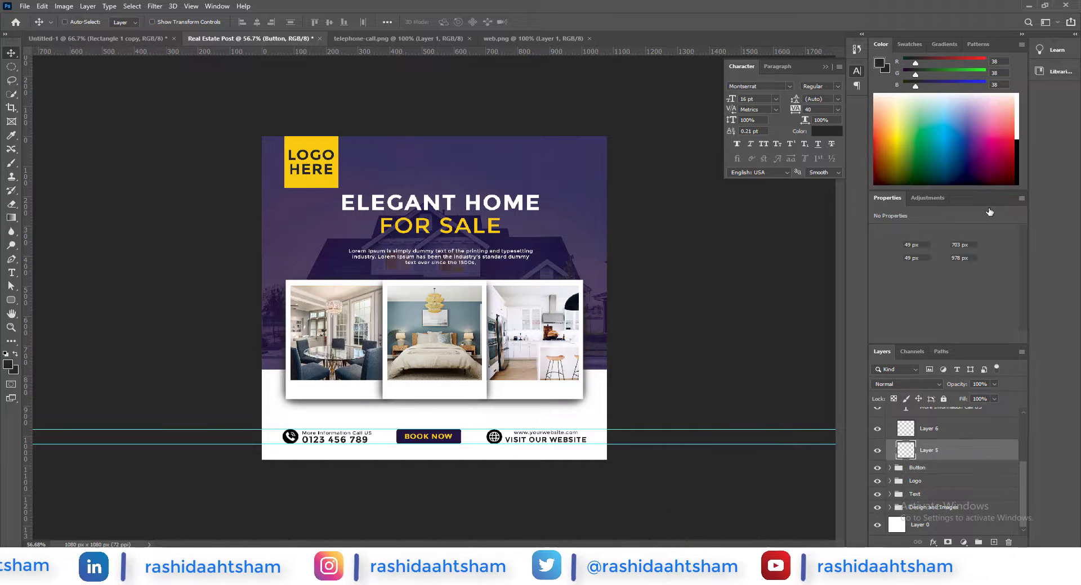
pyautogui.doubleClick(955, 457)
pyautogui.click(664, 375)
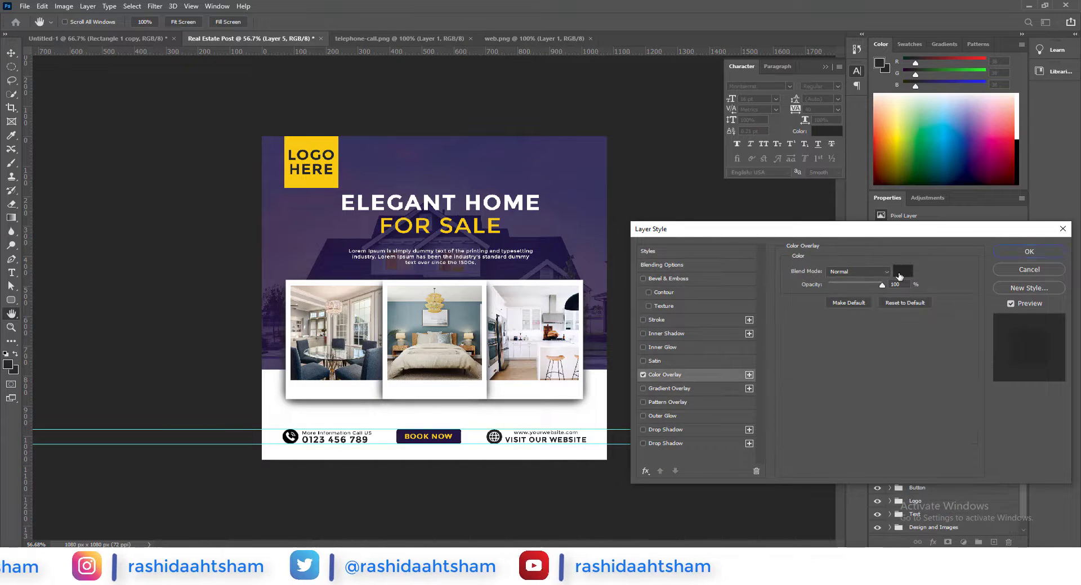
pyautogui.click(902, 271)
pyautogui.click(551, 148)
pyautogui.scroll(3, 497, 464)
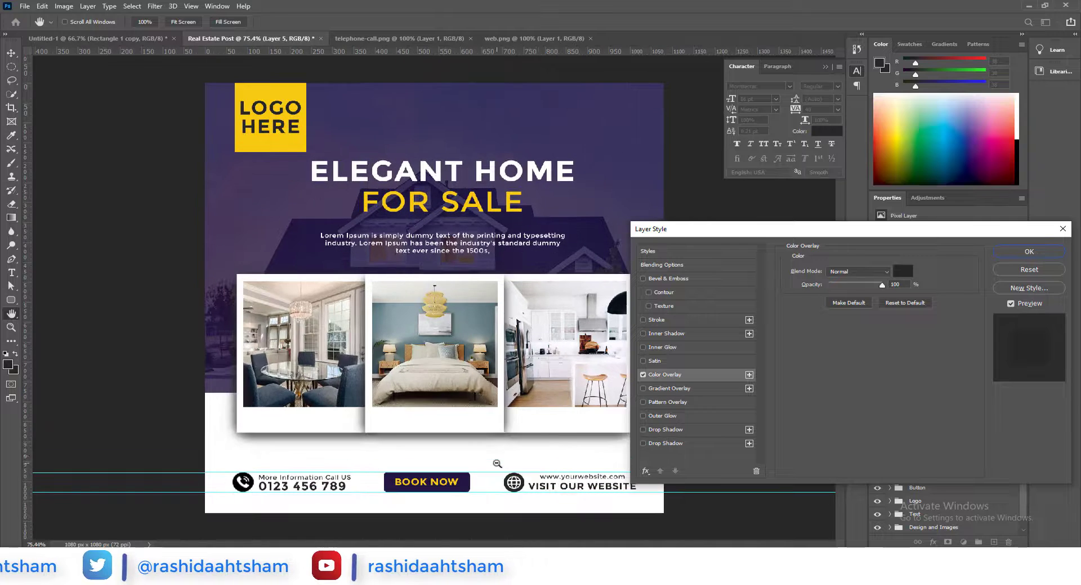
pyautogui.click(1027, 253)
# Apply the same dark grey Color Overlay to the telephone icon layer.
pyautogui.doubleClick(983, 432)
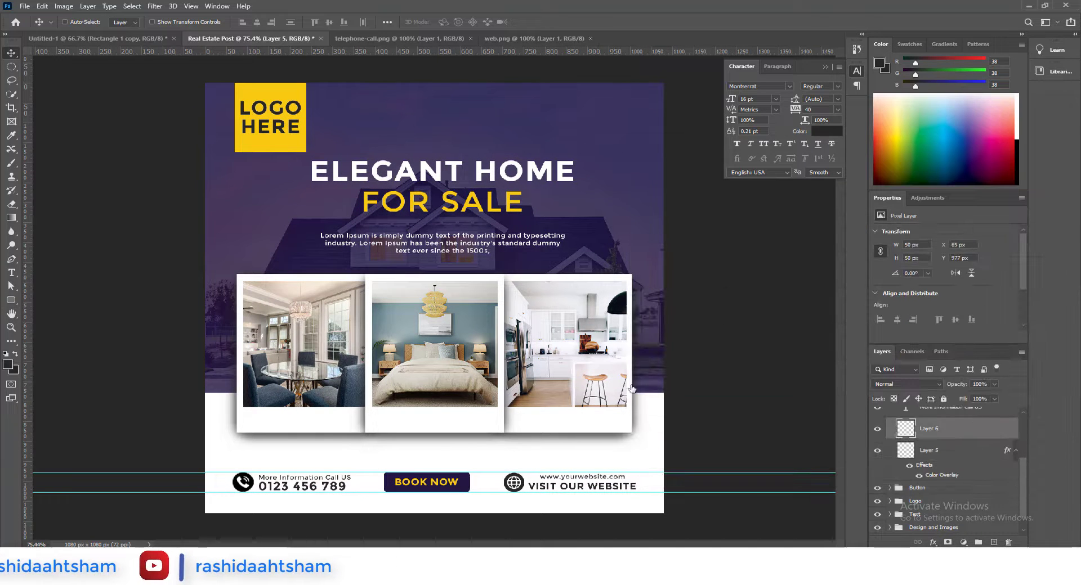
pyautogui.click(664, 374)
pyautogui.click(1028, 252)
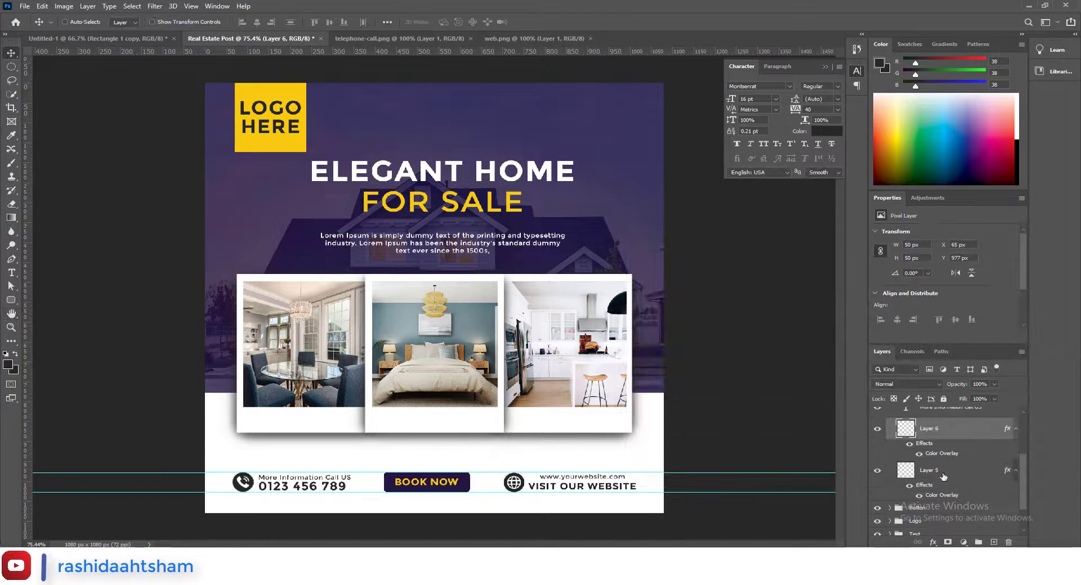
# Check the text colour of the "More Information Call US" line and collapse the Contact group.
pyautogui.doubleClick(905, 459)
pyautogui.click(451, 22)
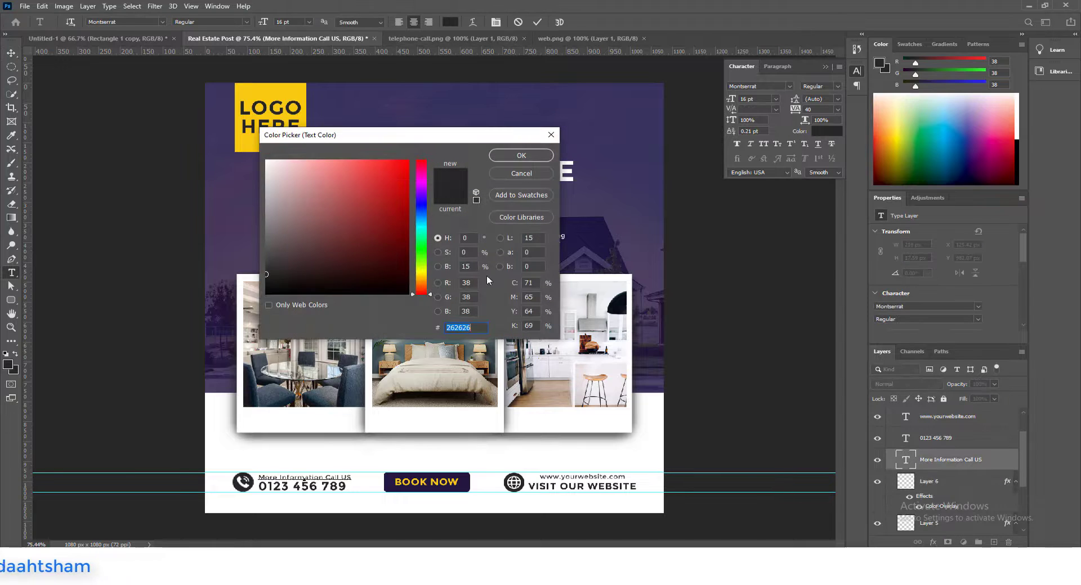
pyautogui.click(521, 155)
pyautogui.scroll(-1, 483, 306)
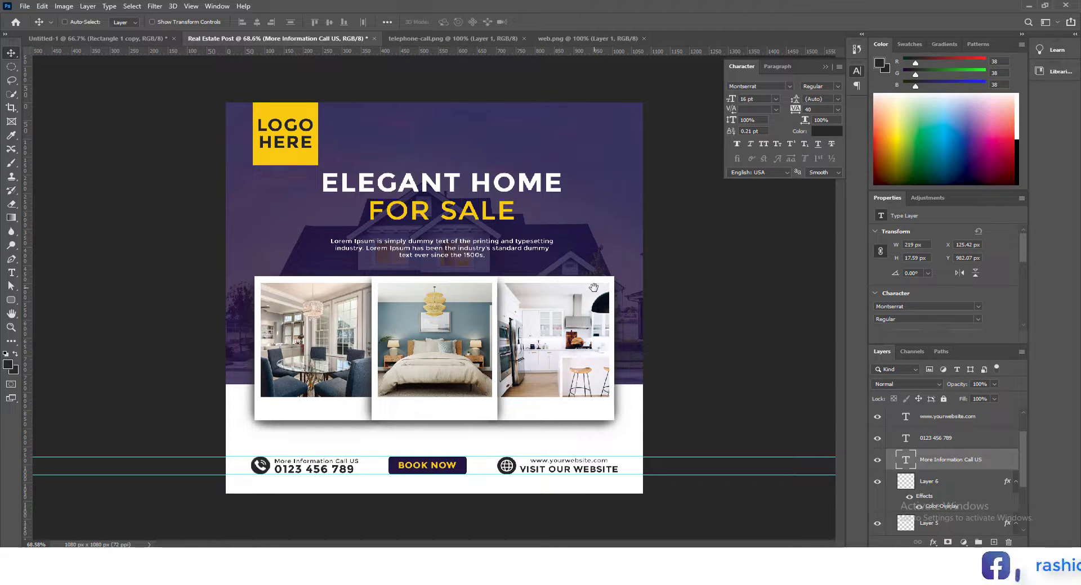
pyautogui.click(888, 415)
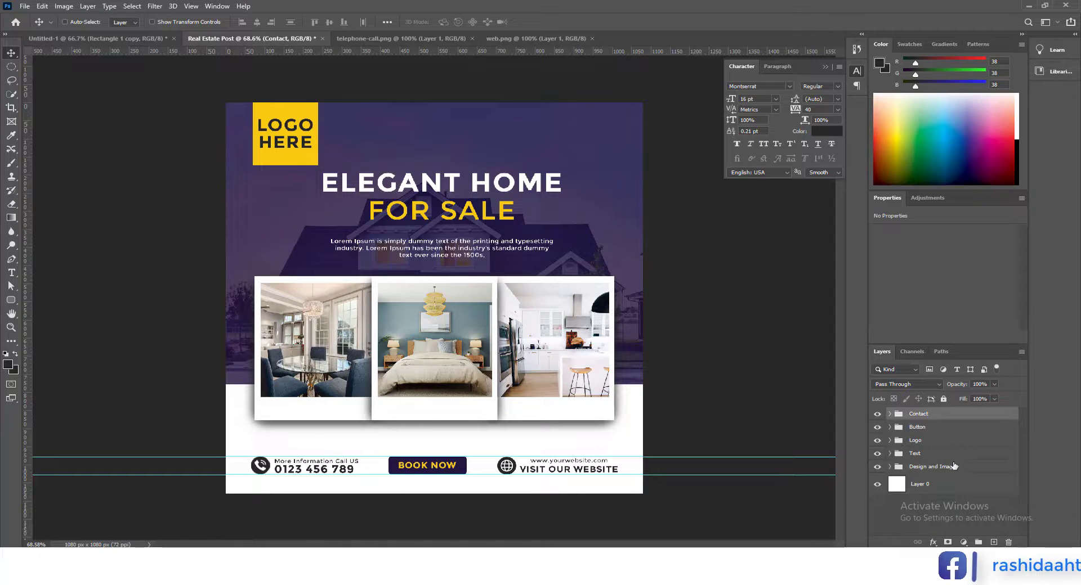